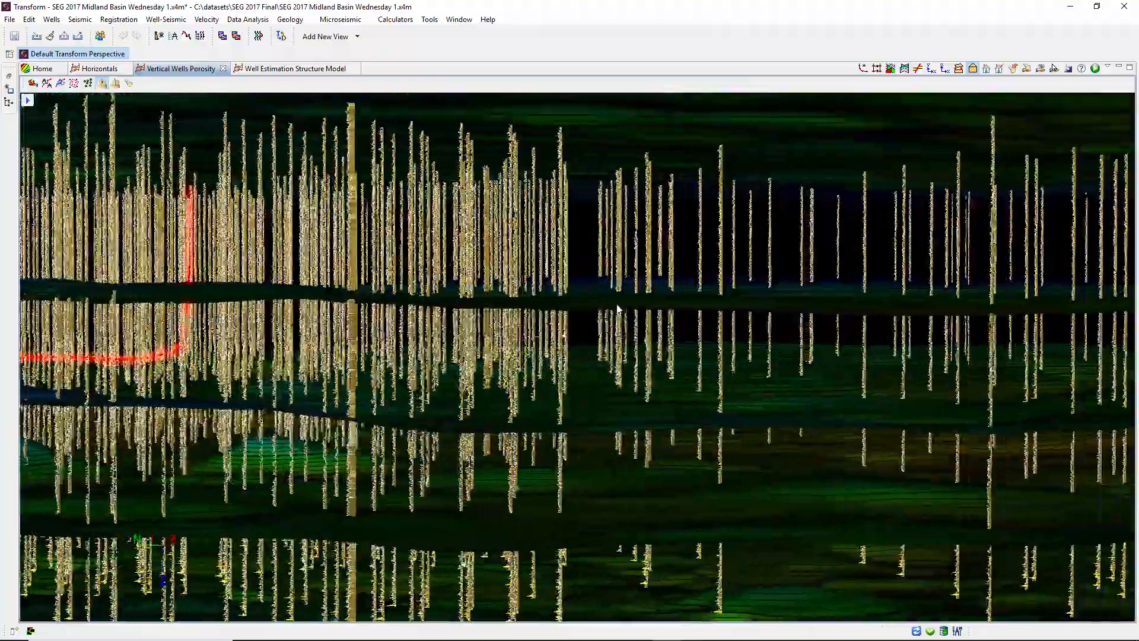
# Examine the vertical well porosity logs and the red horizontal well path against the horizons from several angles in the 3D view.
pyautogui.moveTo(617, 309); pyautogui.dragTo(430, 300)
pyautogui.moveTo(663, 293); pyautogui.dragTo(647, 276)
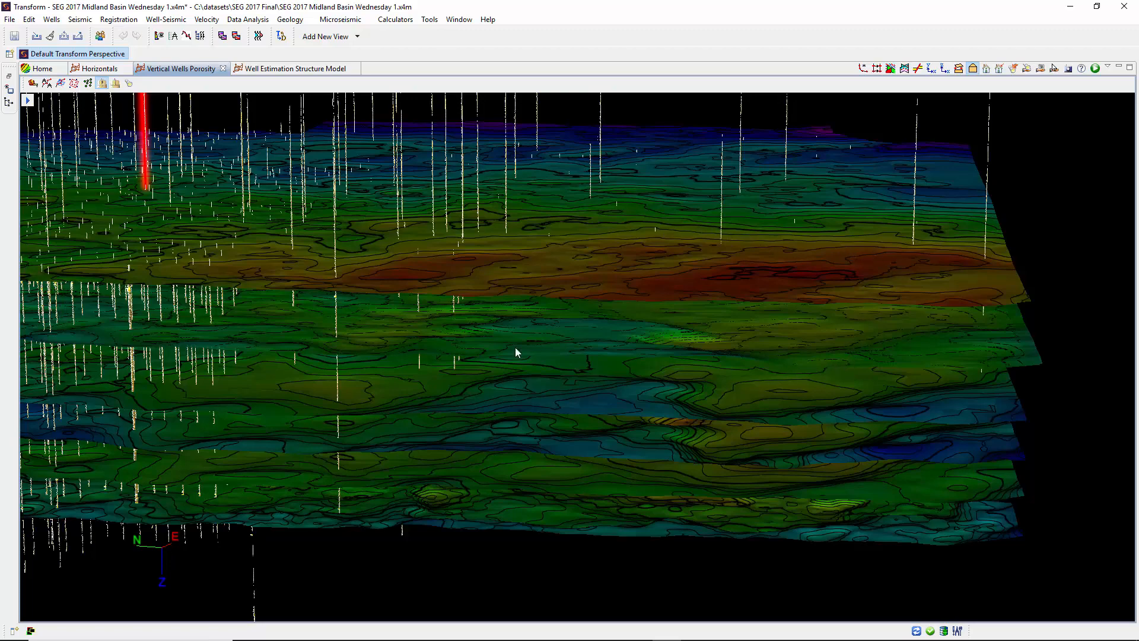
pyautogui.moveTo(462, 347); pyautogui.dragTo(654, 406)
pyautogui.moveTo(657, 364); pyautogui.dragTo(593, 442)
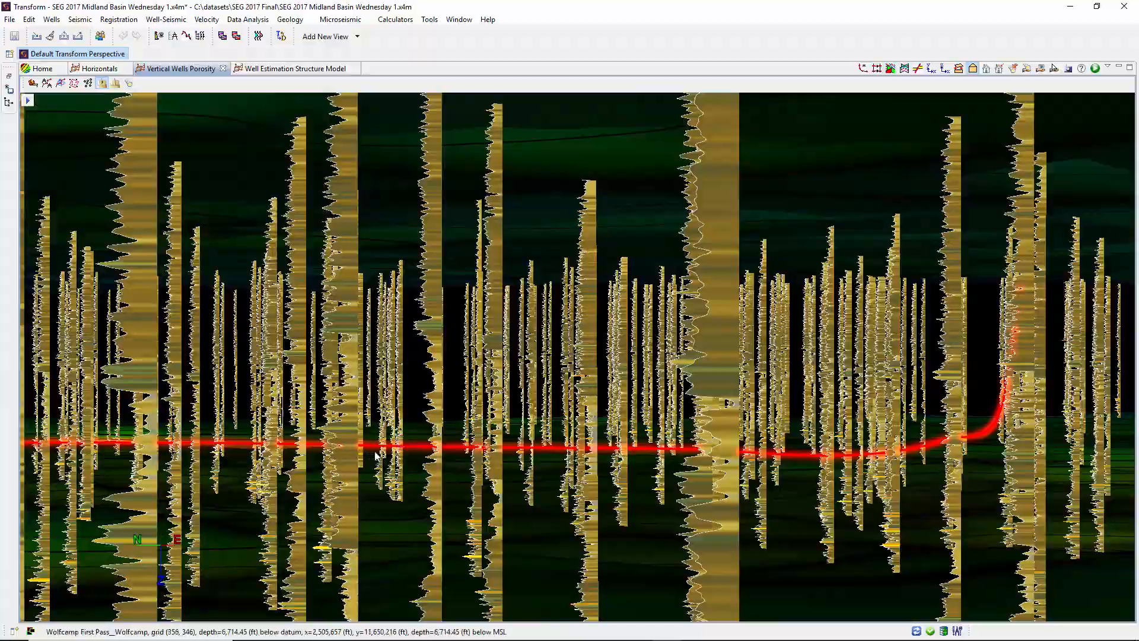
pyautogui.moveTo(374, 456); pyautogui.dragTo(799, 459)
pyautogui.moveTo(618, 462); pyautogui.dragTo(406, 463)
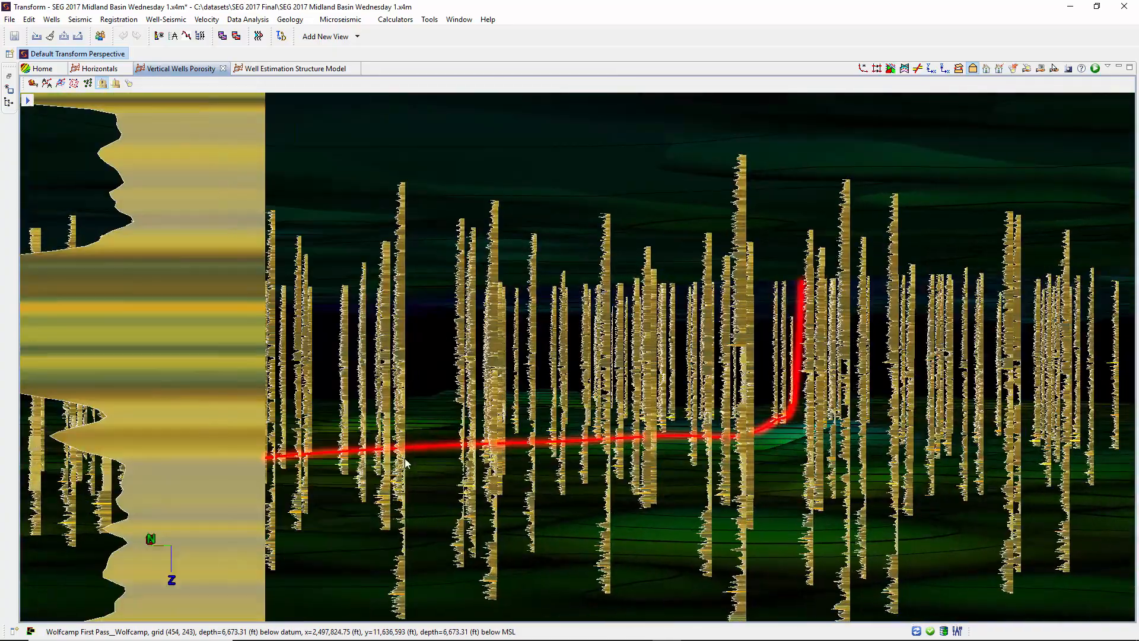
# Open the Advanced Property Estimator and choose the AAA Seismic Masked GR - Vertical Only well list with the Gamma Ray log as source.
pyautogui.click(290, 19)
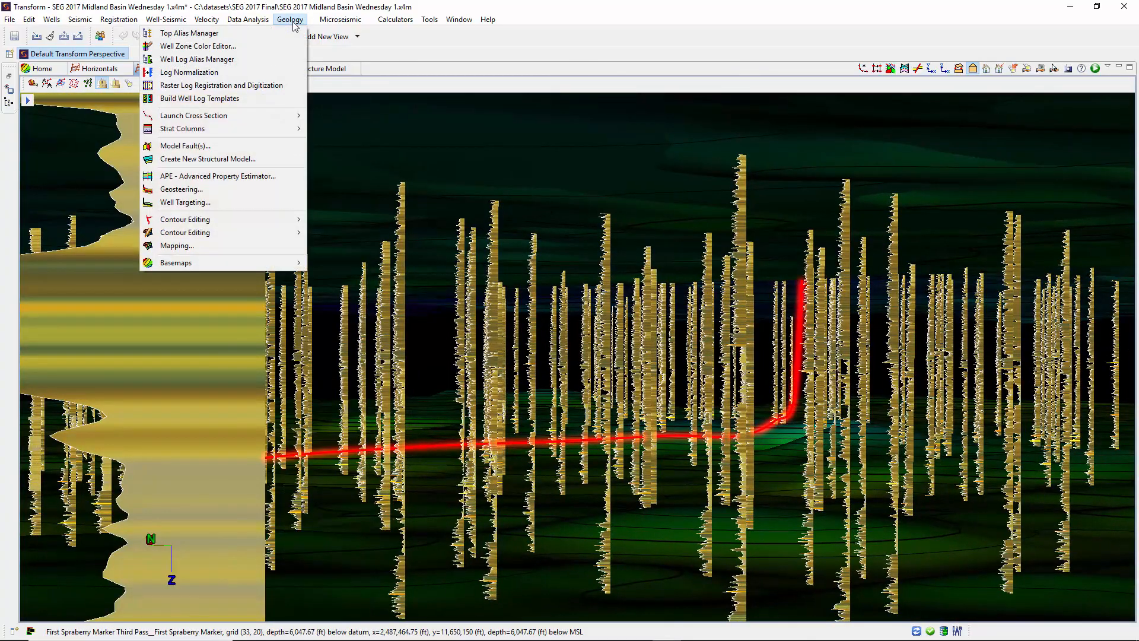
pyautogui.click(274, 176)
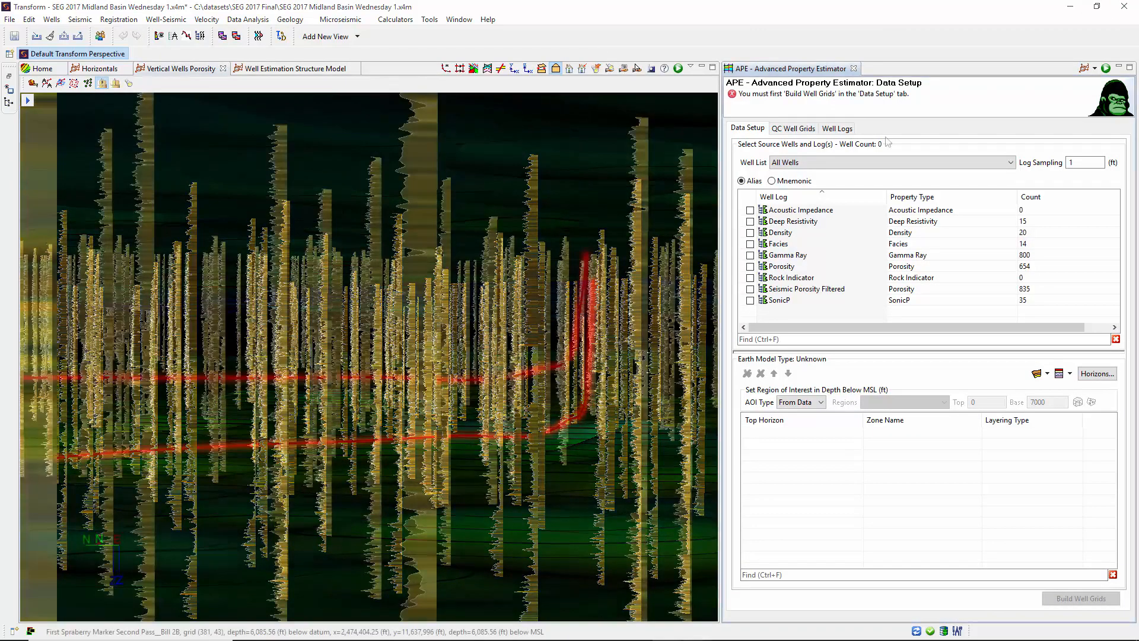
pyautogui.click(849, 162)
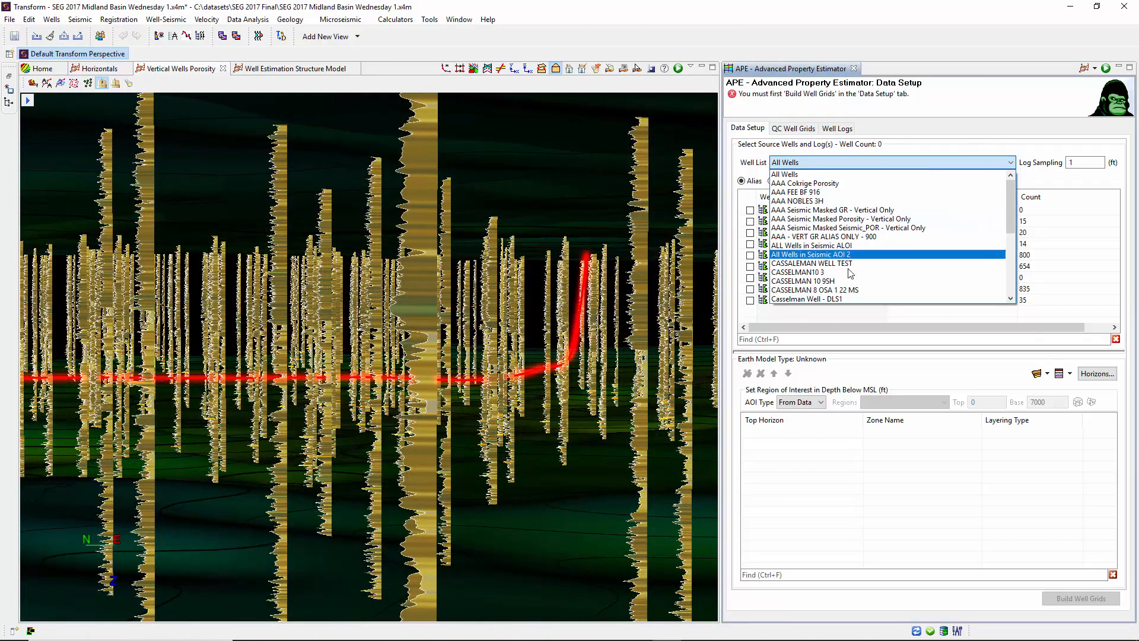
pyautogui.click(849, 209)
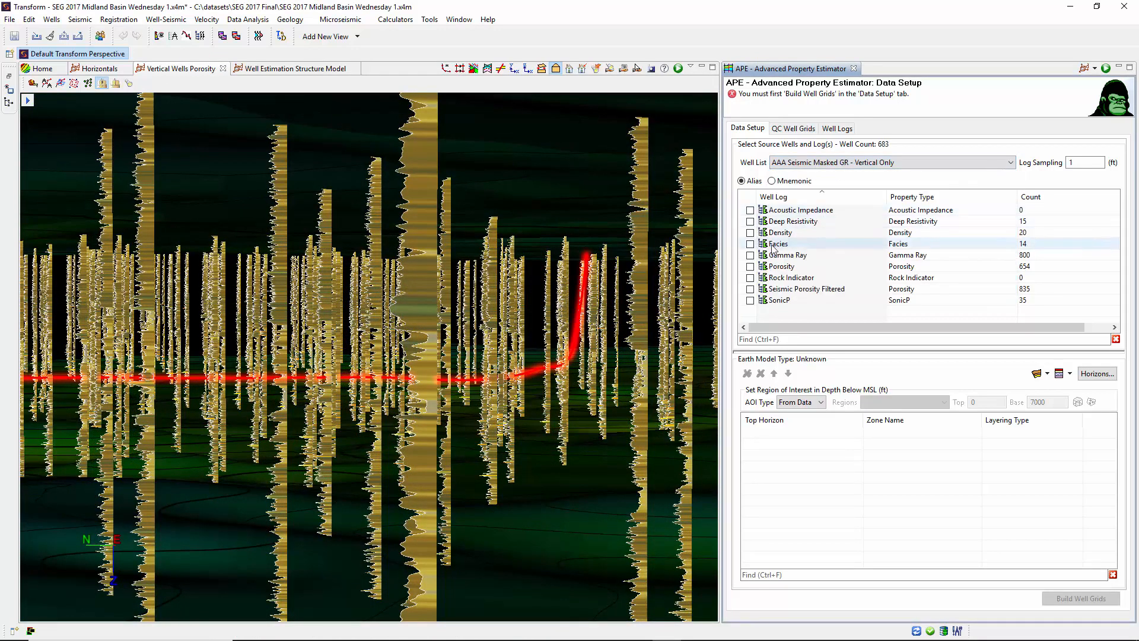
pyautogui.click(750, 256)
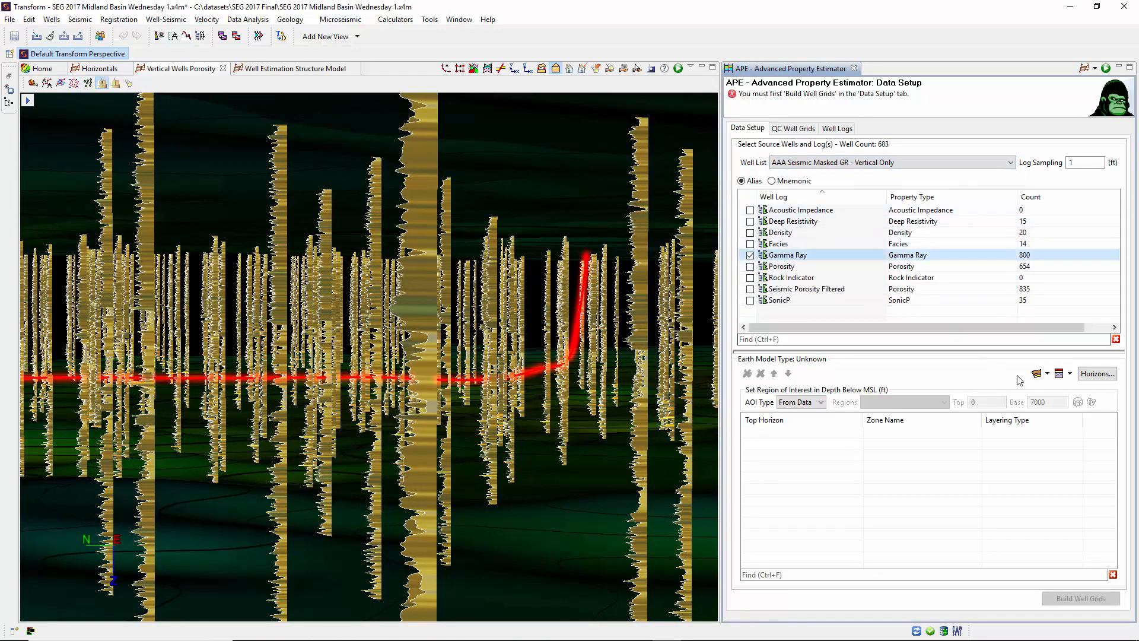
# Use the Third Pass_ structure model as the earth model and build the well grids.
pyautogui.click(1048, 374)
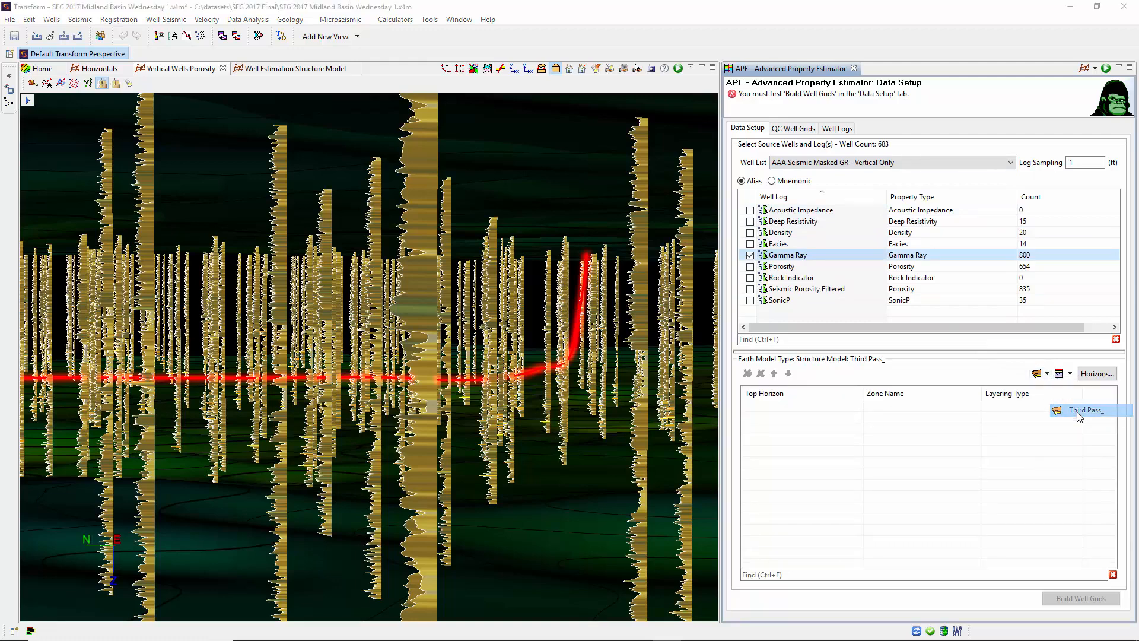
pyautogui.click(1073, 422)
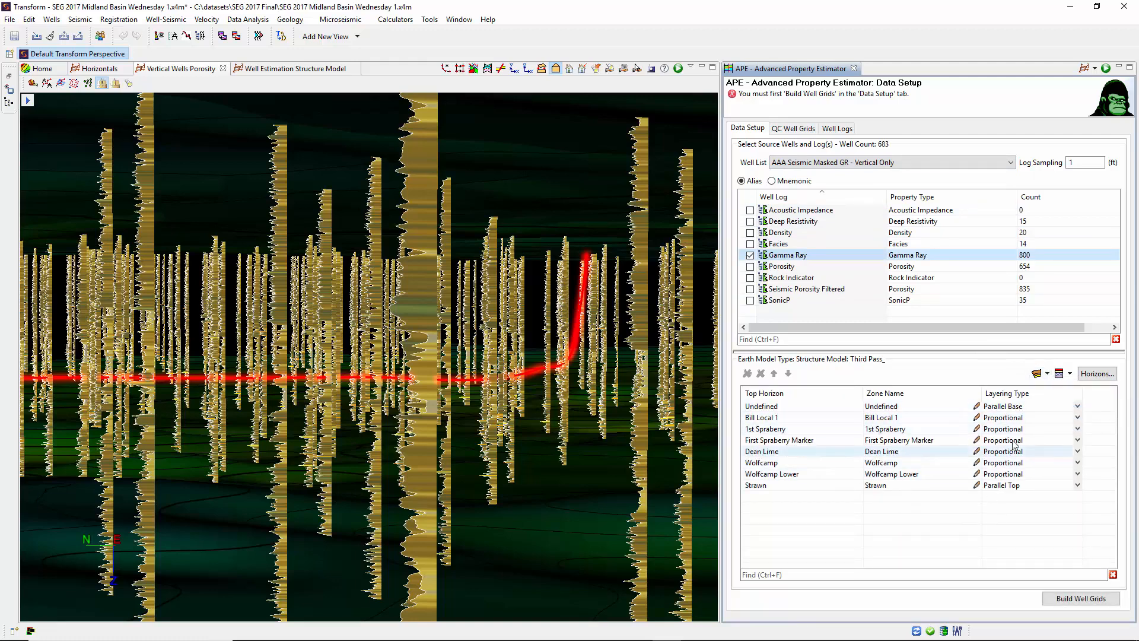
pyautogui.click(1100, 598)
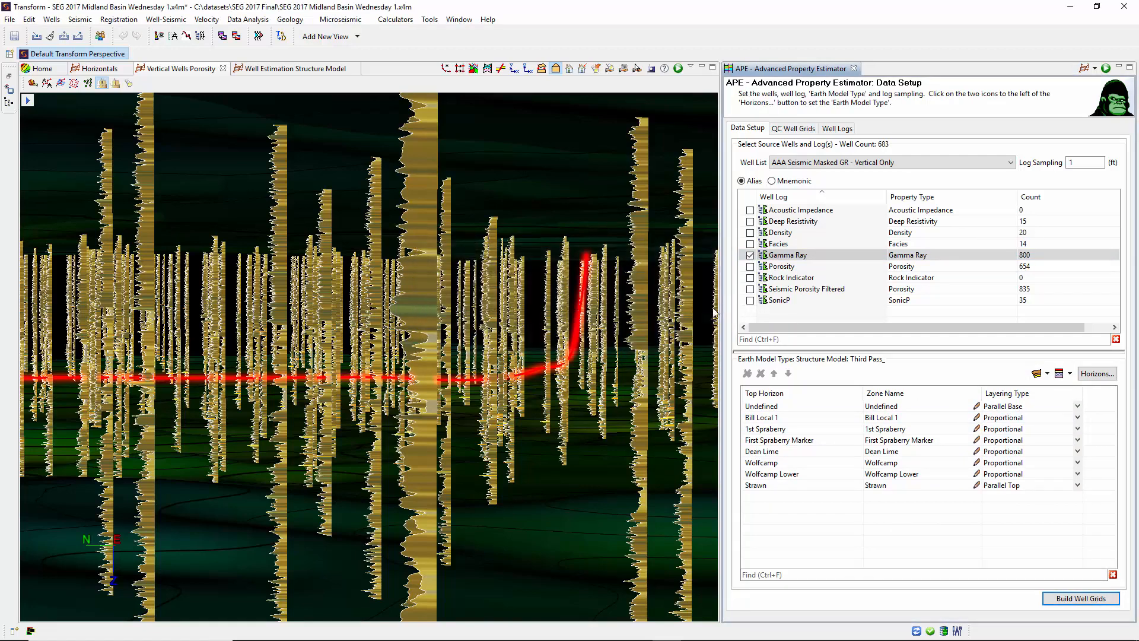
# Bring up the QC map of the well grids and preview the interpolated Gamma Ray log in its southern part.
pyautogui.click(787, 131)
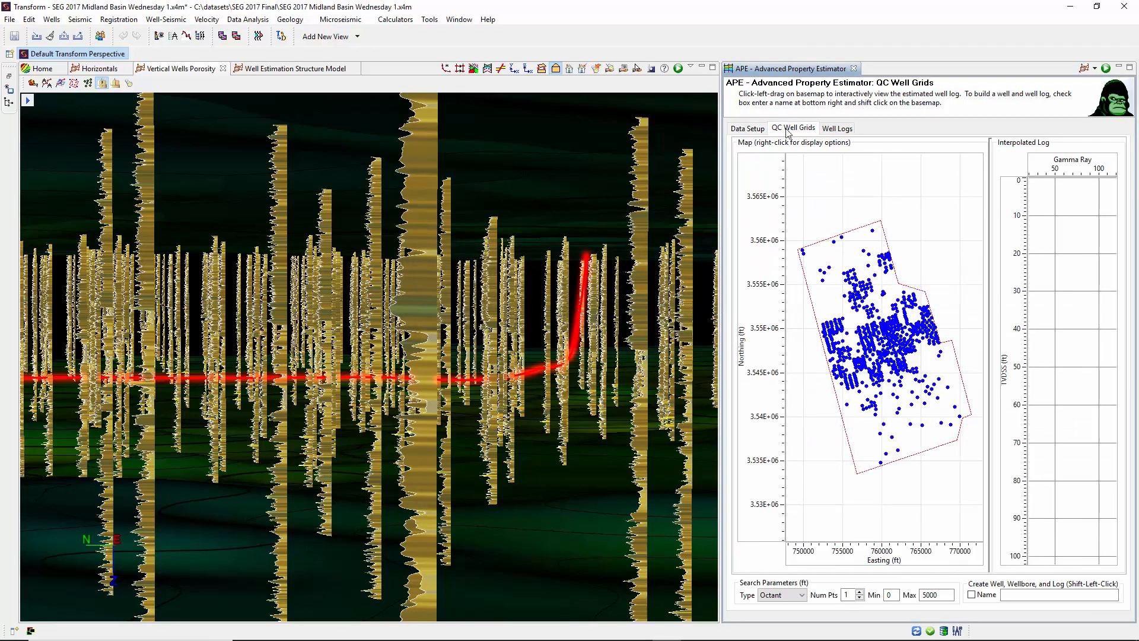
pyautogui.moveTo(850, 351); pyautogui.dragTo(905, 420)
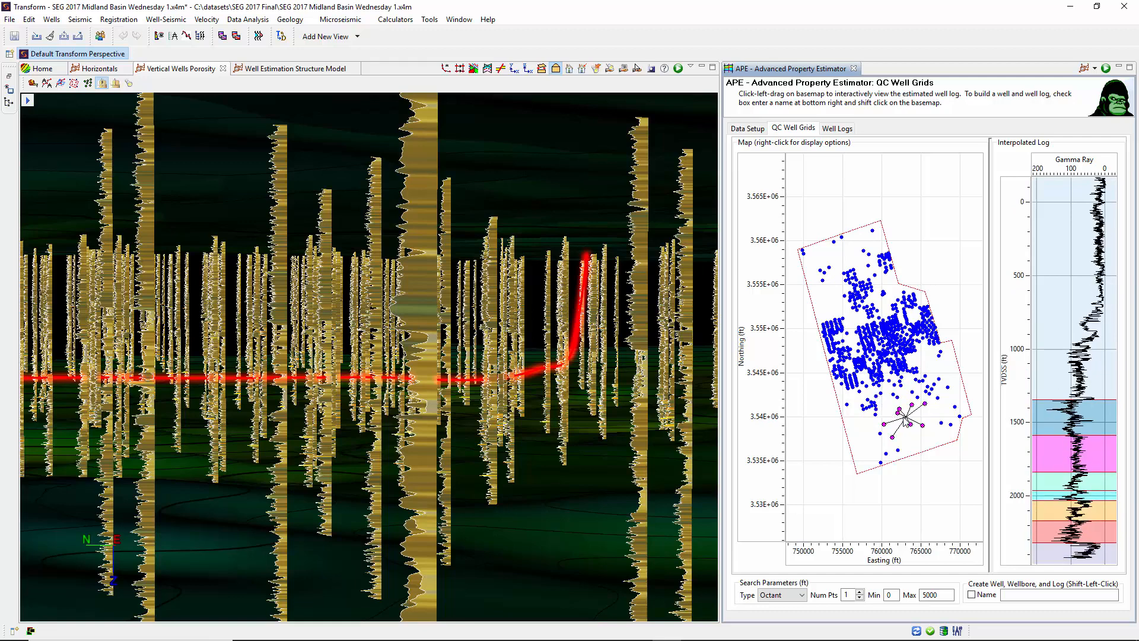
# Set the search type to 16 with 3 points and preview interpolated logs across the map, including beyond the model boundary.
pyautogui.click(780, 595)
pyautogui.click(778, 549)
pyautogui.moveTo(883, 374); pyautogui.dragTo(895, 398)
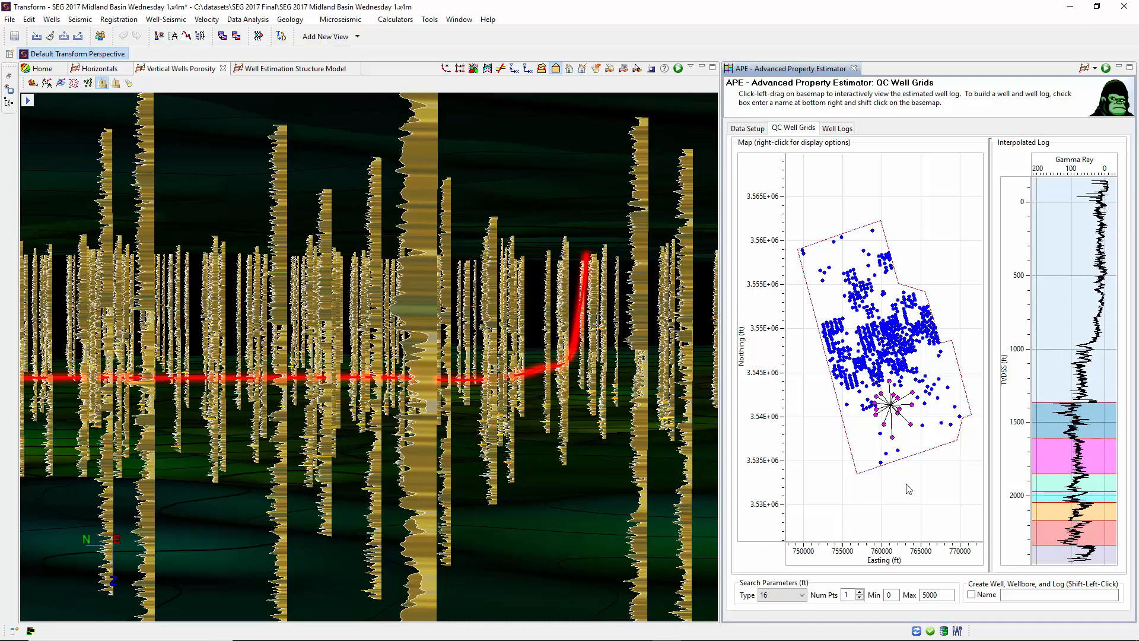
pyautogui.click(860, 592)
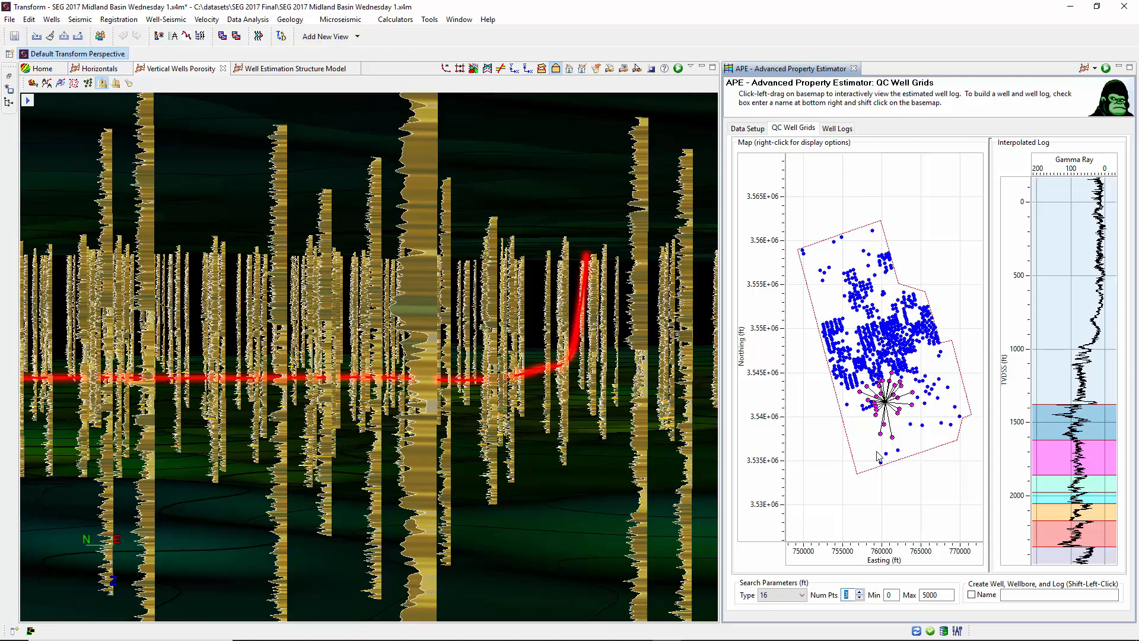
pyautogui.moveTo(907, 402); pyautogui.dragTo(870, 401)
pyautogui.moveTo(853, 319); pyautogui.dragTo(808, 368)
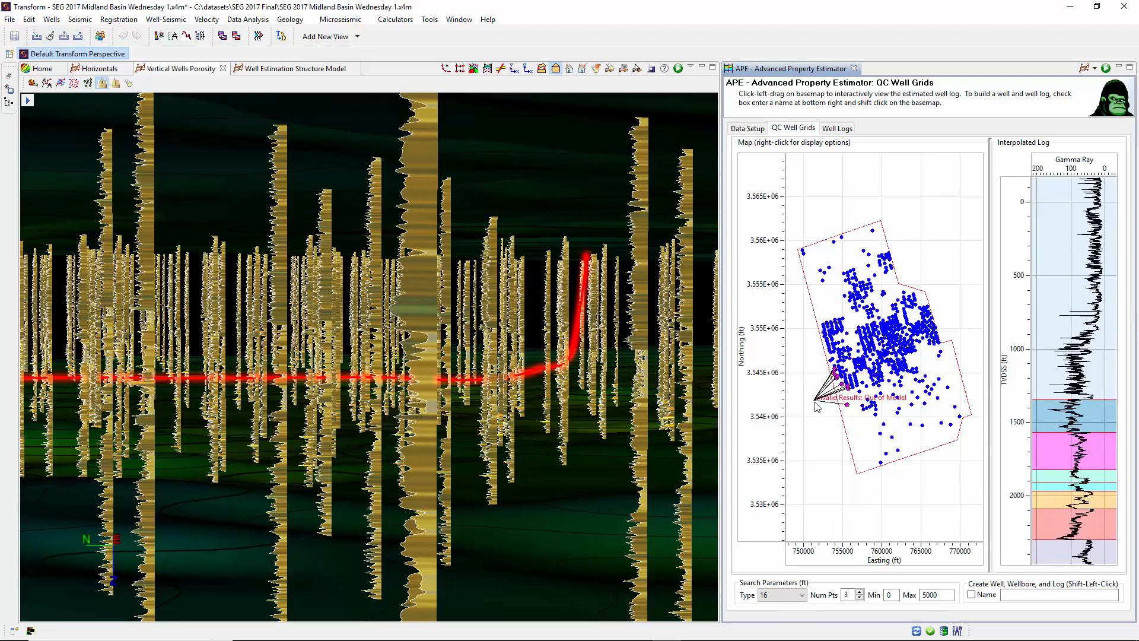
pyautogui.moveTo(843, 460); pyautogui.dragTo(877, 432)
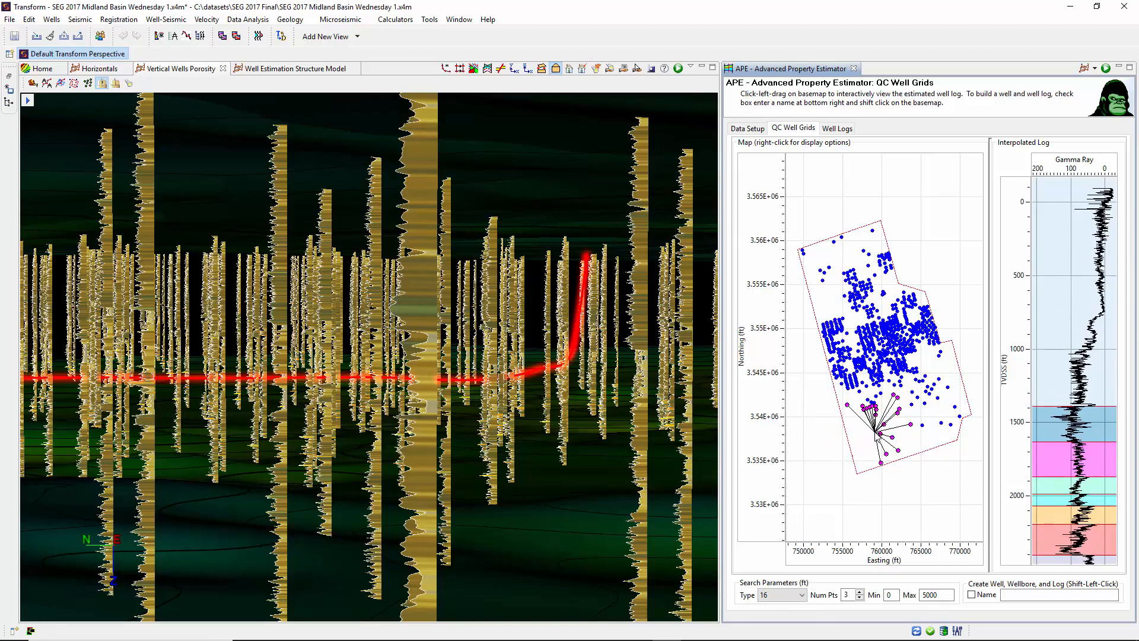
# Set the search type to Octant with 2 points and preview the interpolated log in the southern part of the map.
pyautogui.click(780, 595)
pyautogui.click(777, 549)
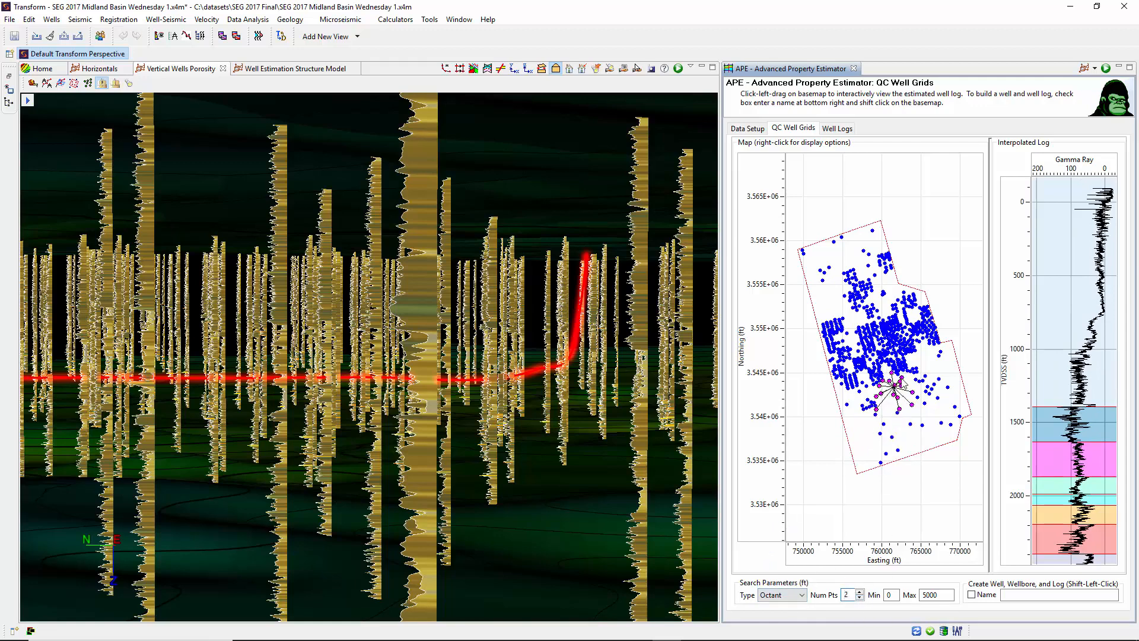
pyautogui.moveTo(904, 383); pyautogui.dragTo(867, 426)
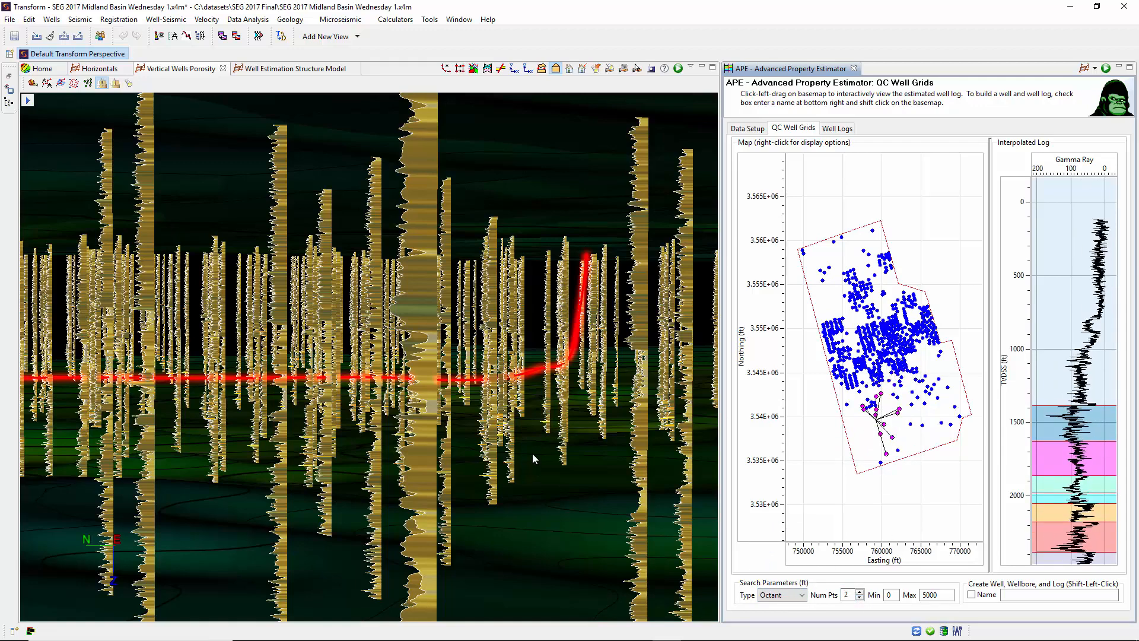
# Create a well with its estimated Gamma Ray log, named Plan 1, in the sparse southern area of the QC map.
pyautogui.scroll(-10, 530, 401)
pyautogui.moveTo(523, 396); pyautogui.dragTo(339, 416)
pyautogui.scroll(5, 439, 458)
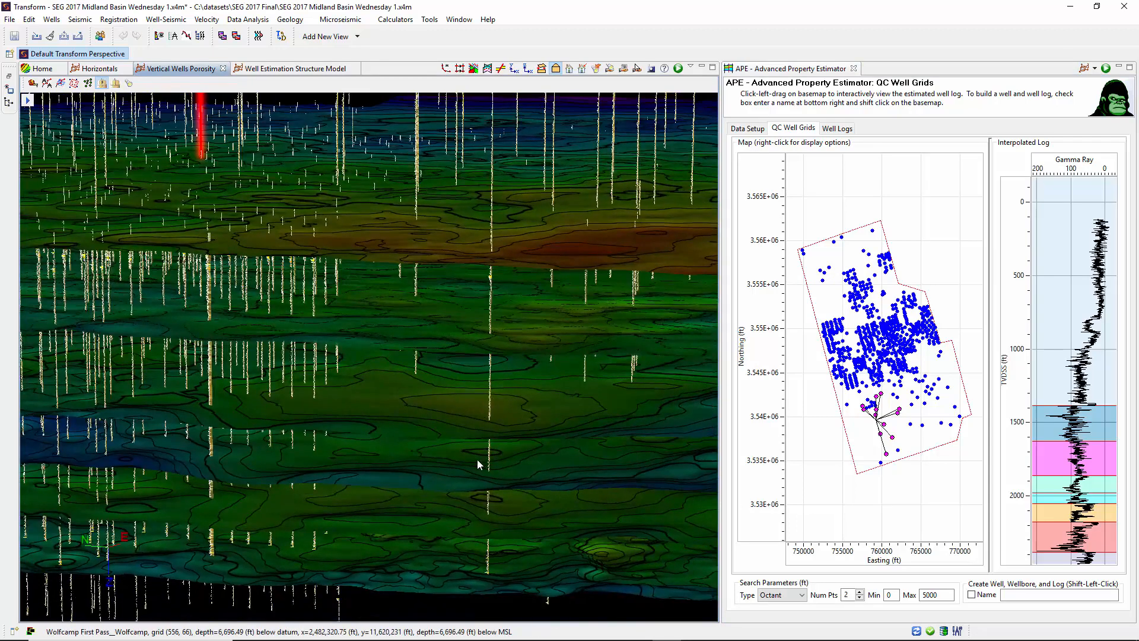
pyautogui.moveTo(477, 459); pyautogui.dragTo(518, 457)
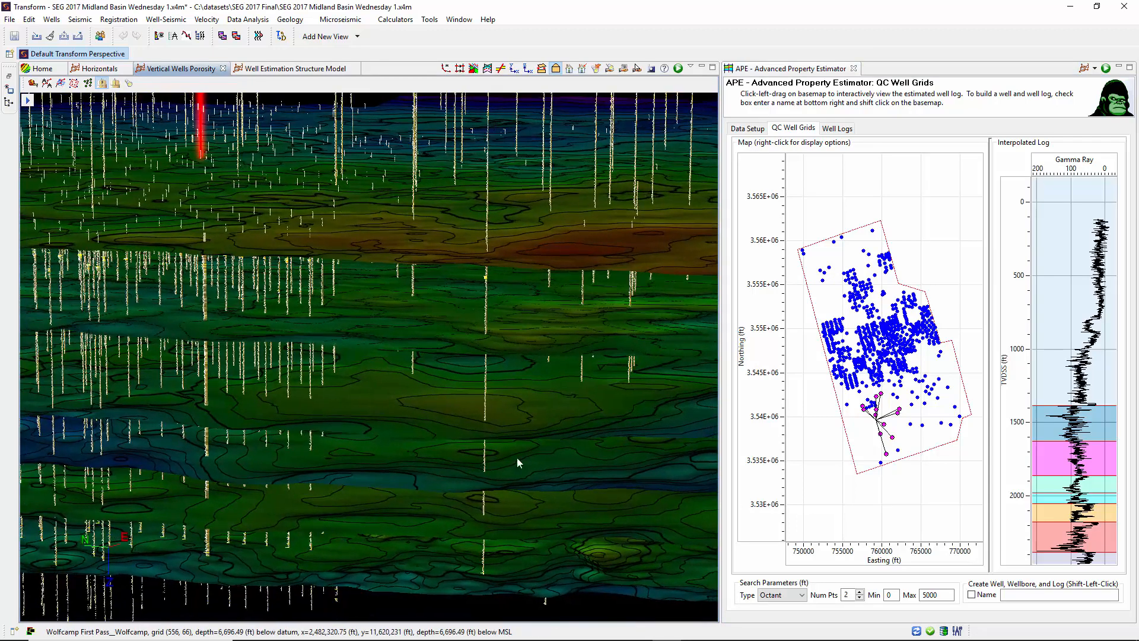
pyautogui.click(998, 596)
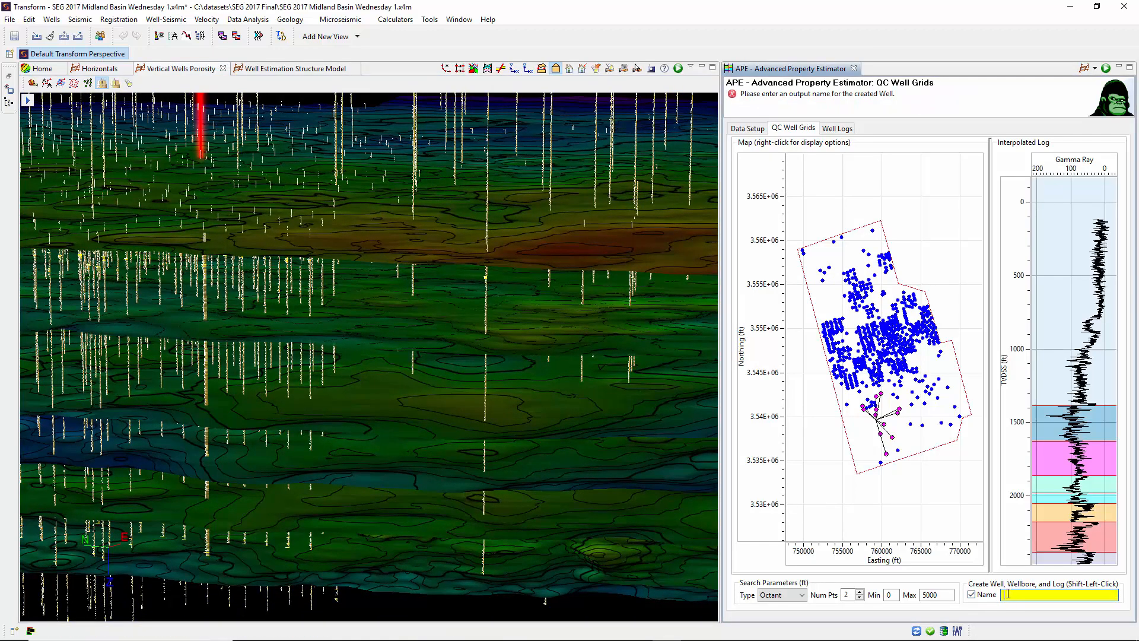
pyautogui.write('Plan 1')
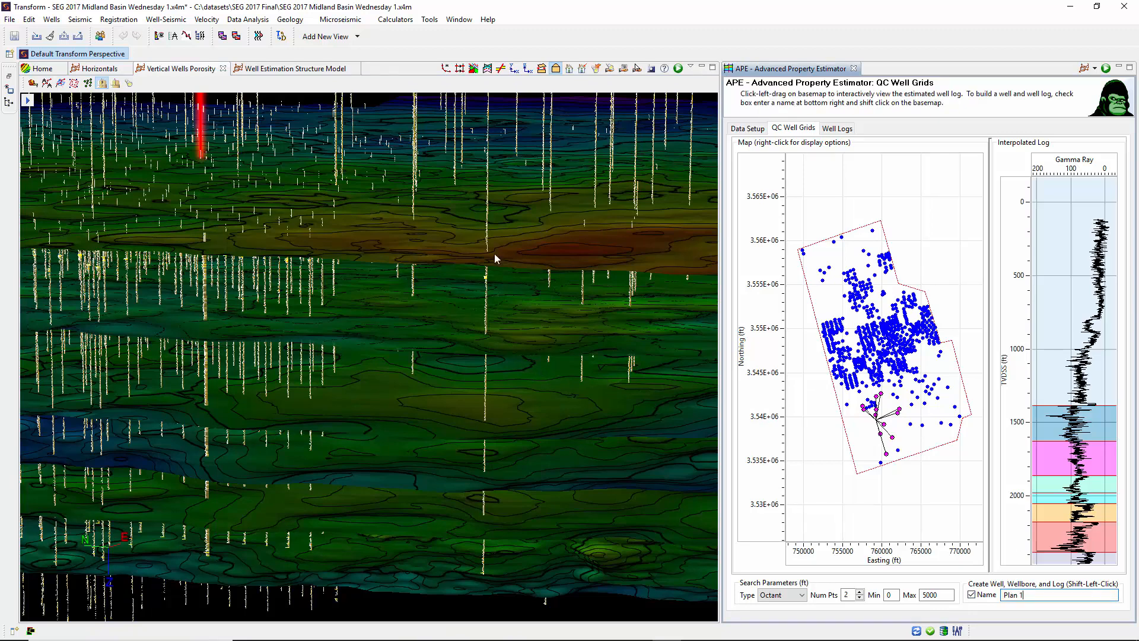
pyautogui.keyDown('shift'); pyautogui.click(876, 425); pyautogui.keyUp('shift')
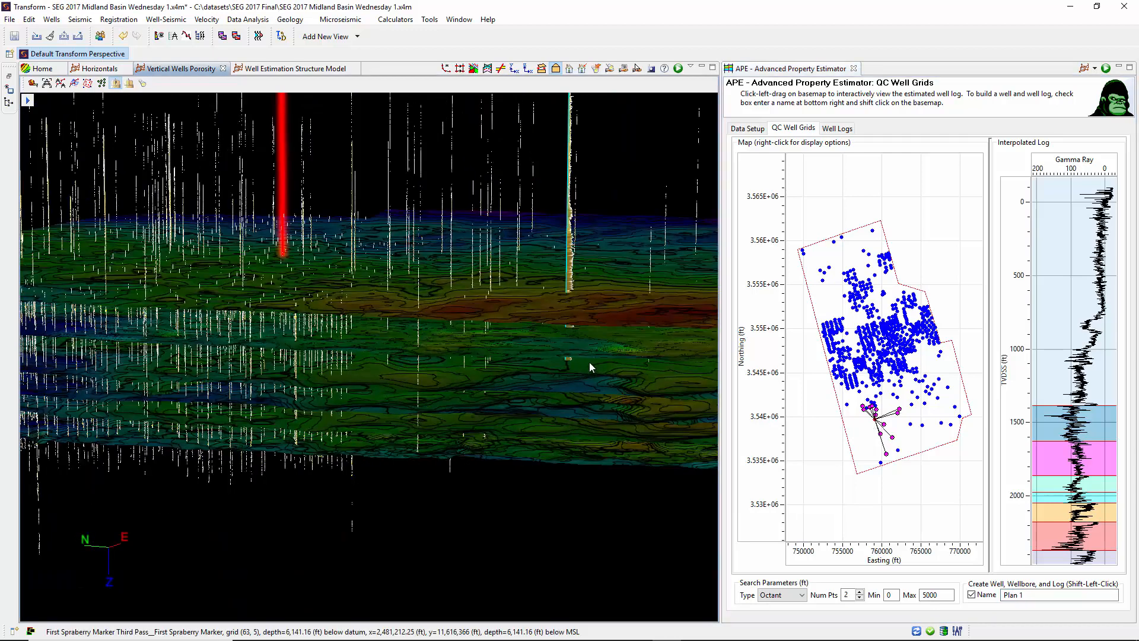
# Create five more wells with estimated Gamma Ray logs on the map, running toward the model's southwest corner.
pyautogui.moveTo(589, 362); pyautogui.dragTo(476, 384)
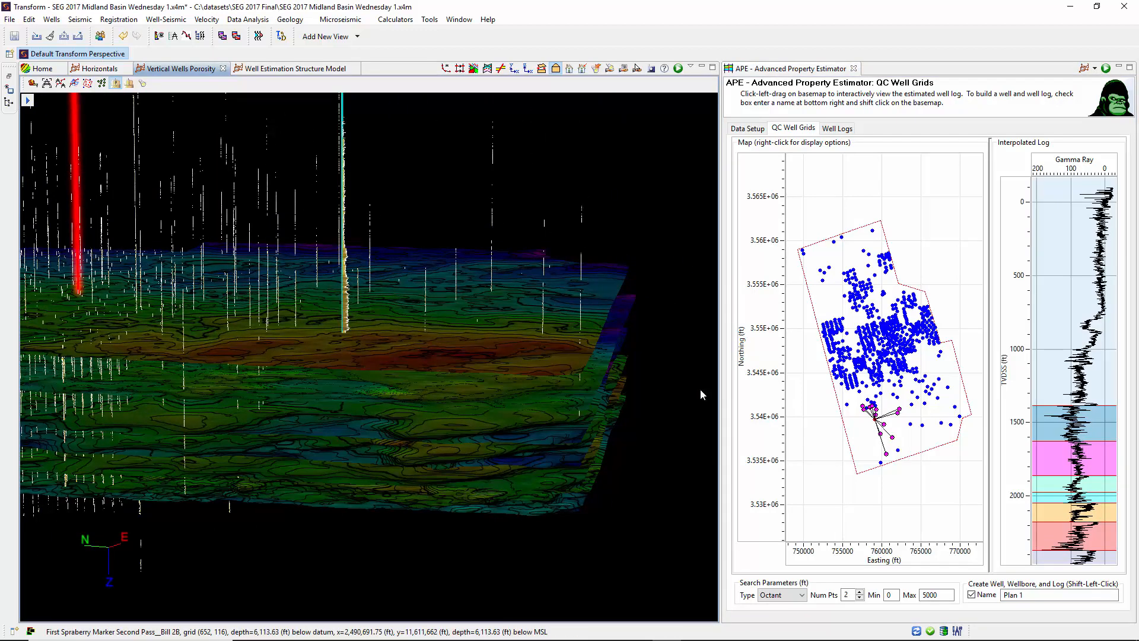
pyautogui.click(865, 426)
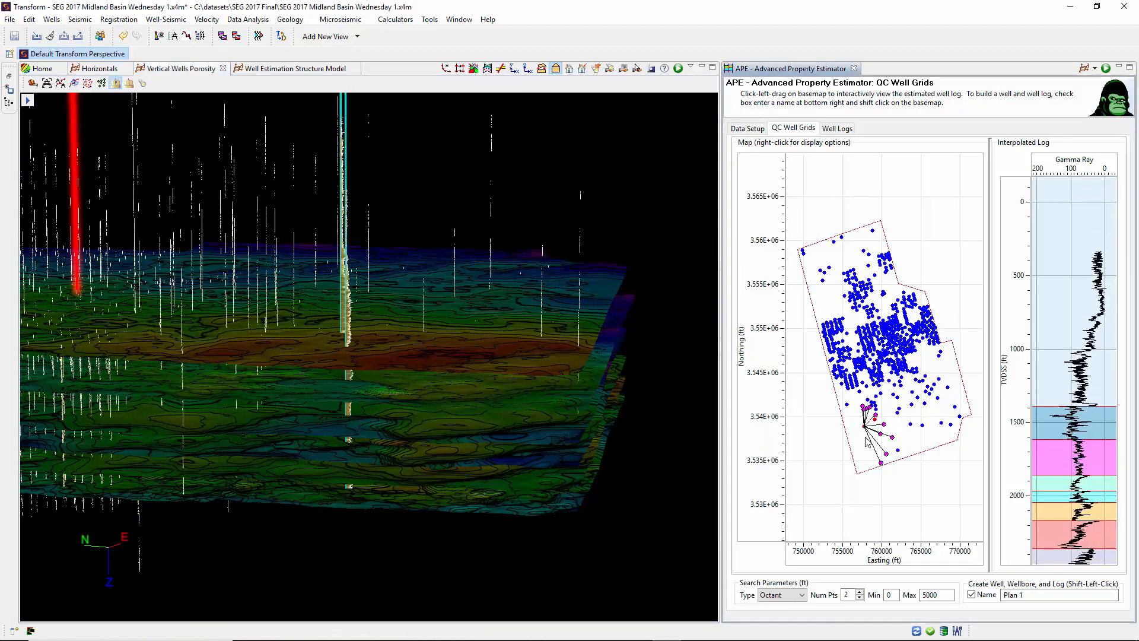
pyautogui.keyDown('shift'); pyautogui.click(865, 437); pyautogui.keyUp('shift')
pyautogui.keyDown('shift'); pyautogui.click(869, 445); pyautogui.keyUp('shift')
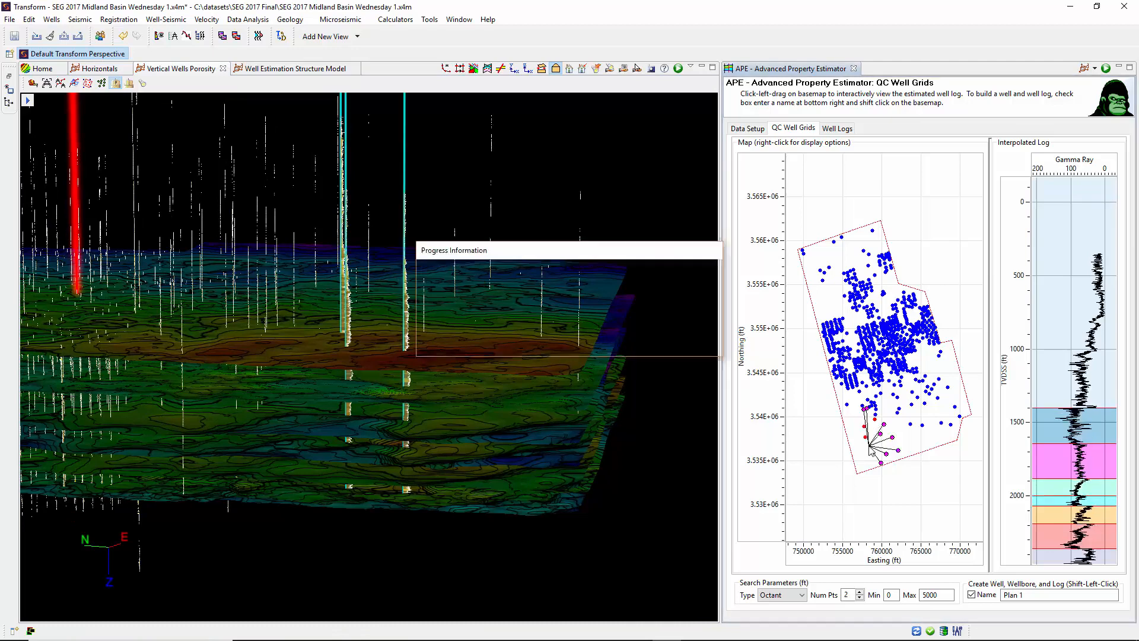
pyautogui.keyDown('shift'); pyautogui.click(873, 456); pyautogui.keyUp('shift')
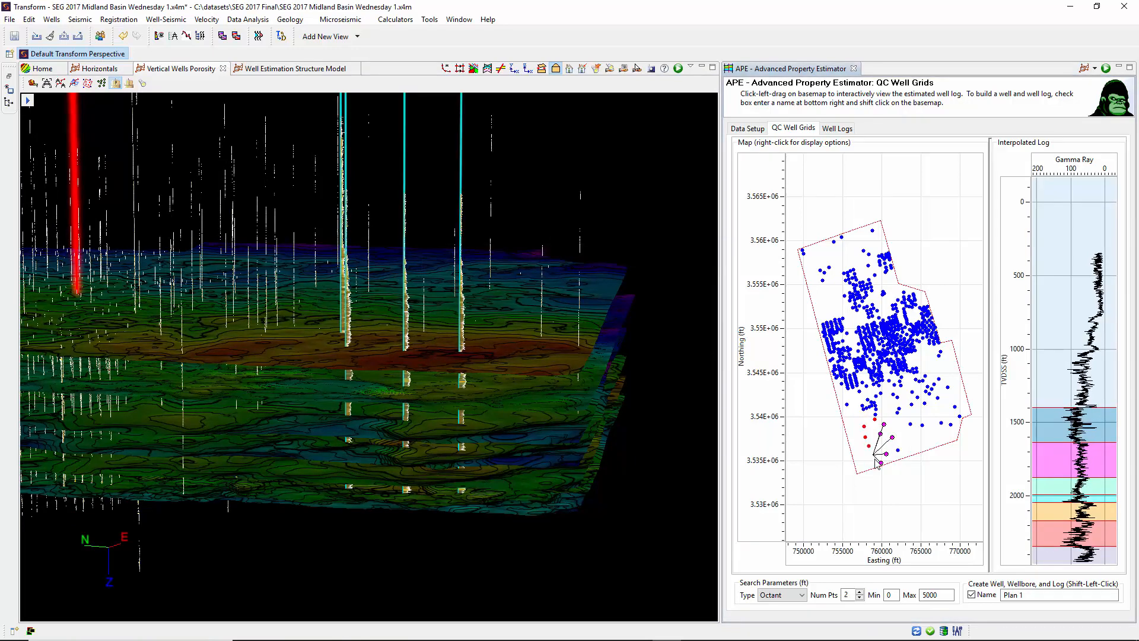
pyautogui.keyDown('shift'); pyautogui.click(864, 464); pyautogui.keyUp('shift')
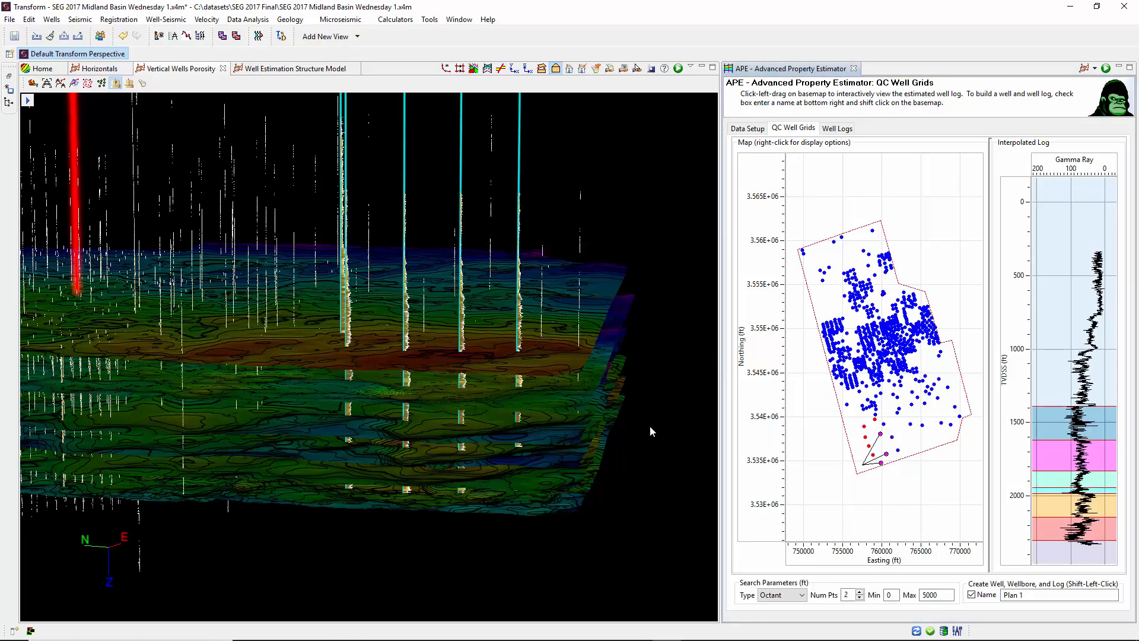
# Examine the estimated logs of the newly created wells against the horizons in the 3D view.
pyautogui.moveTo(571, 507); pyautogui.dragTo(529, 462)
pyautogui.scroll(8, 524, 500)
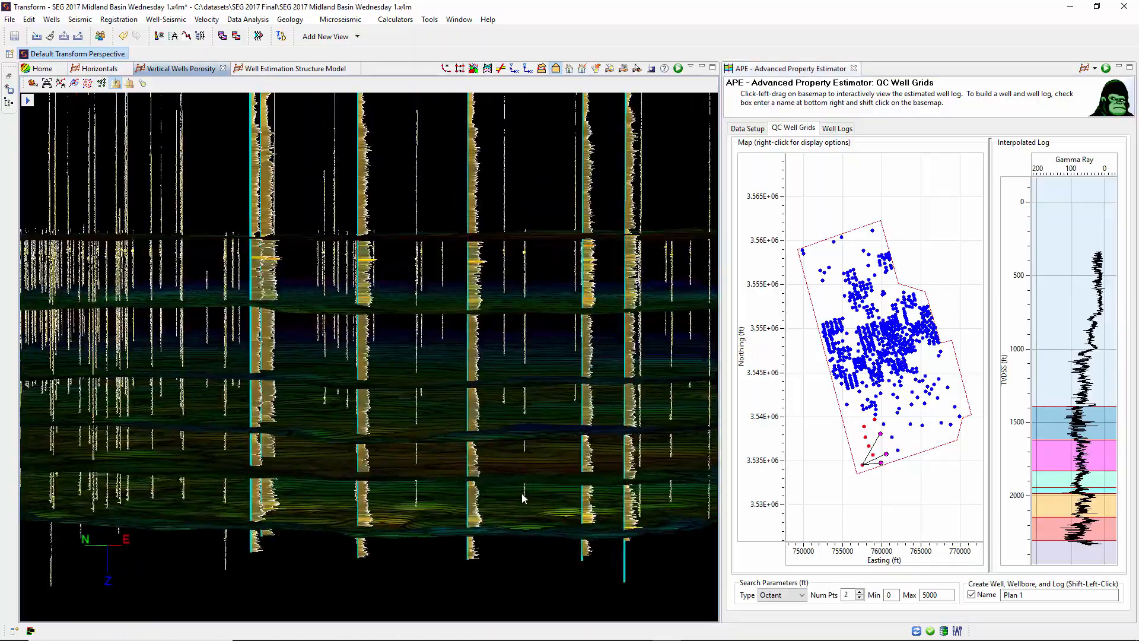
pyautogui.moveTo(520, 508); pyautogui.dragTo(567, 418)
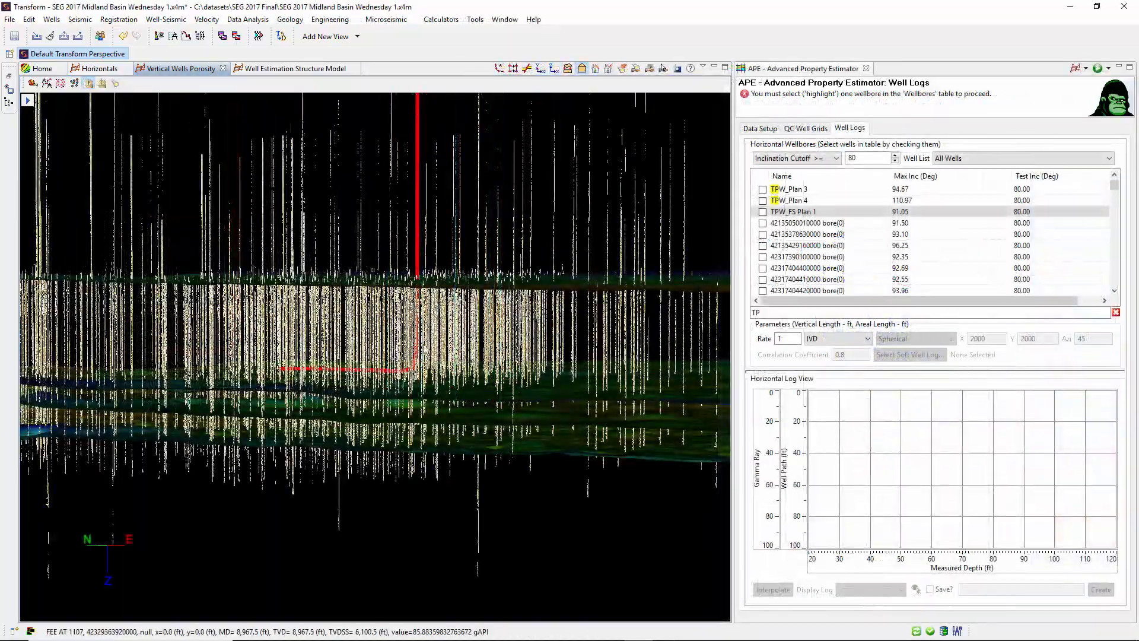
# Examine the red horizontal wellbore up close among the surrounding vertical well logs in the 3D view.
pyautogui.scroll(5, 431, 350)
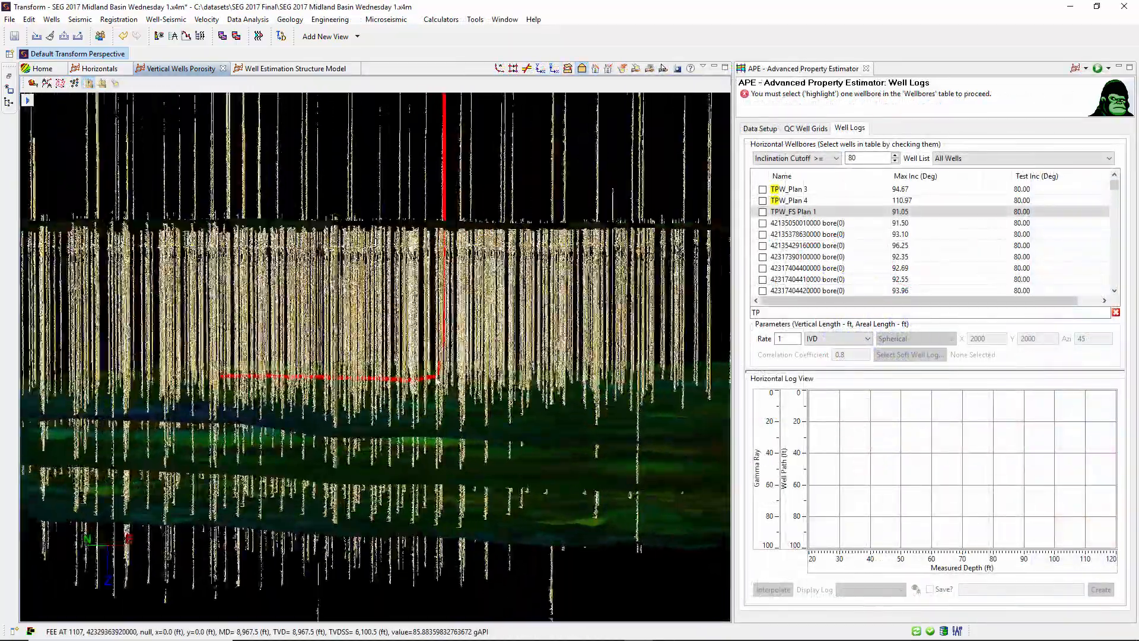
pyautogui.scroll(5, 436, 393)
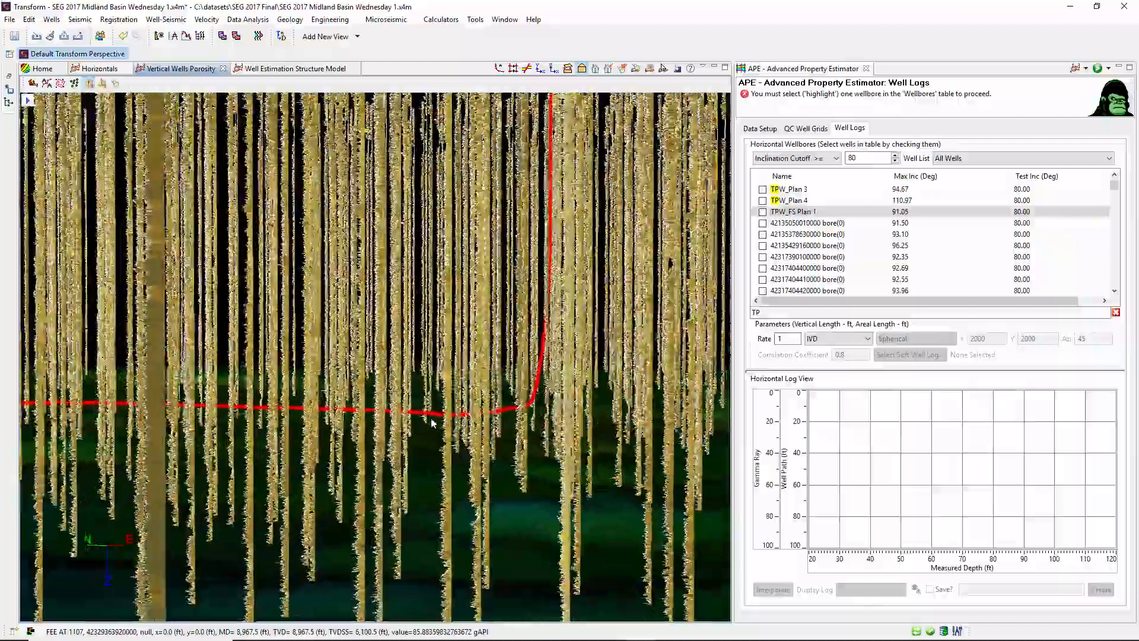
pyautogui.scroll(5, 433, 425)
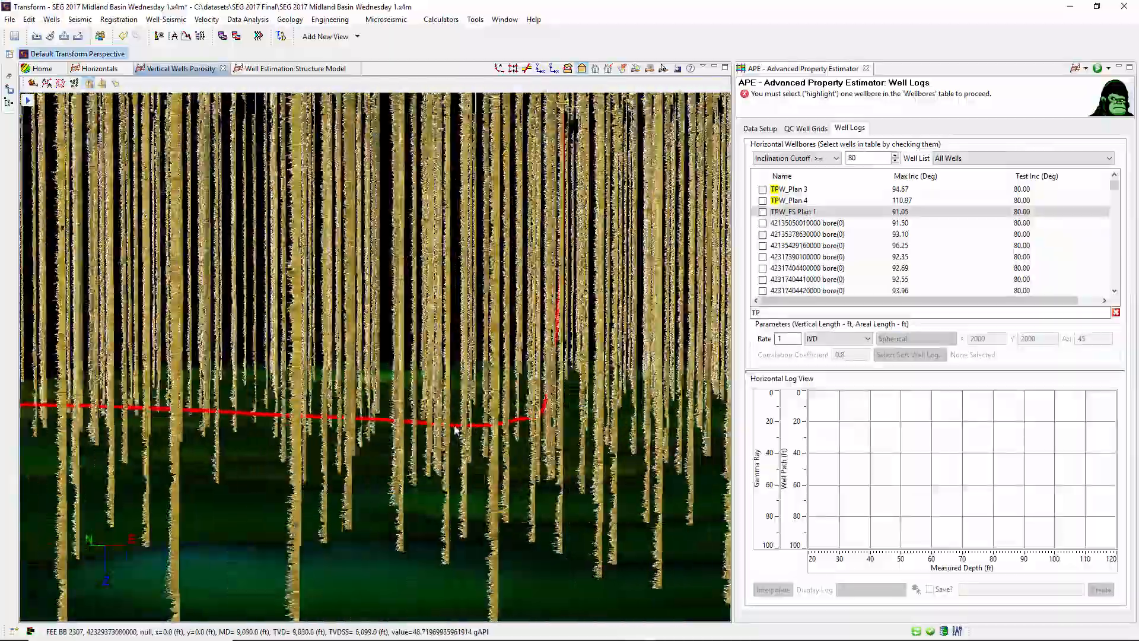
pyautogui.scroll(5, 436, 428)
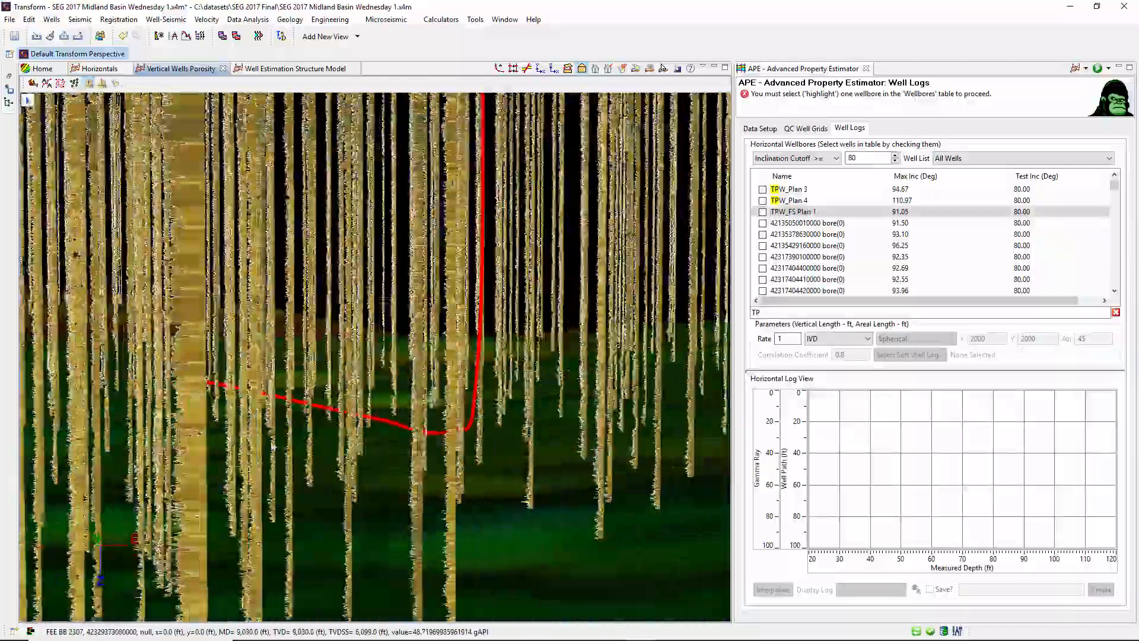
# Include the TPW_FS Plan 1 horizontal wellbore in the set of wells for log estimation.
pyautogui.moveTo(274, 446); pyautogui.dragTo(256, 445)
pyautogui.moveTo(483, 419); pyautogui.dragTo(328, 407)
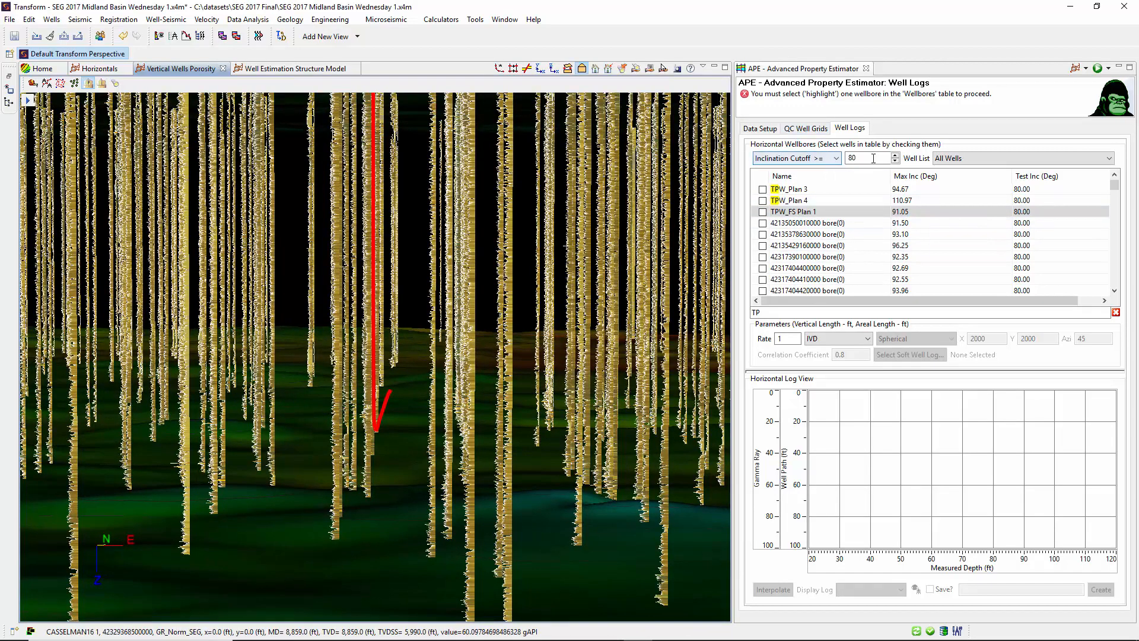
pyautogui.click(763, 212)
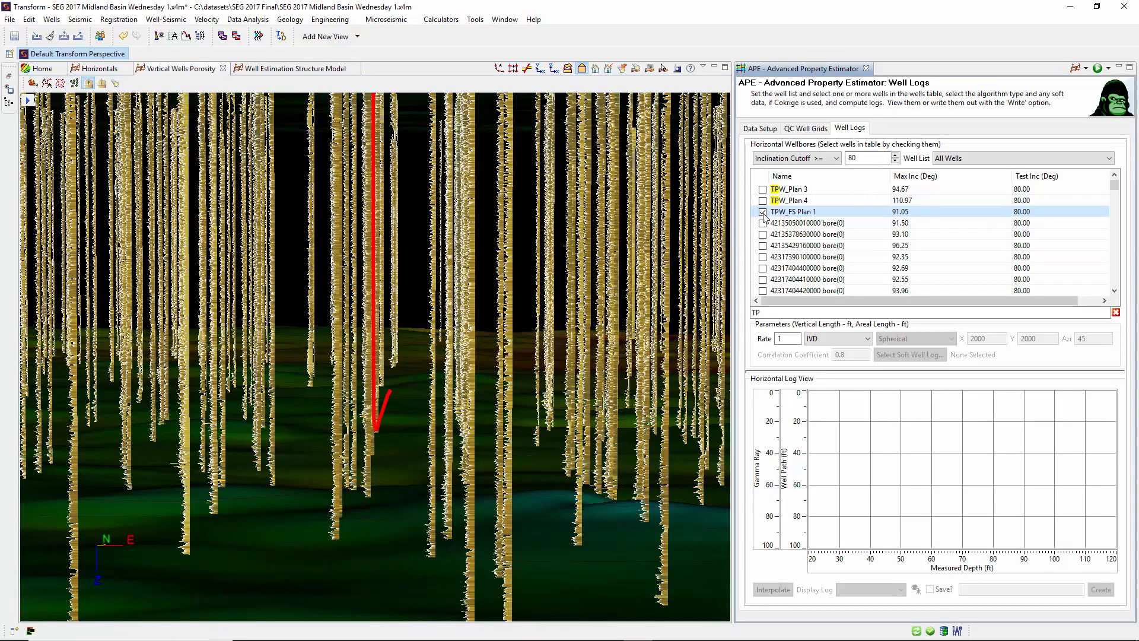
# Try the Krige and Cokrige interpolation methods for the estimation, returning to IVD.
pyautogui.doubleClick(782, 339)
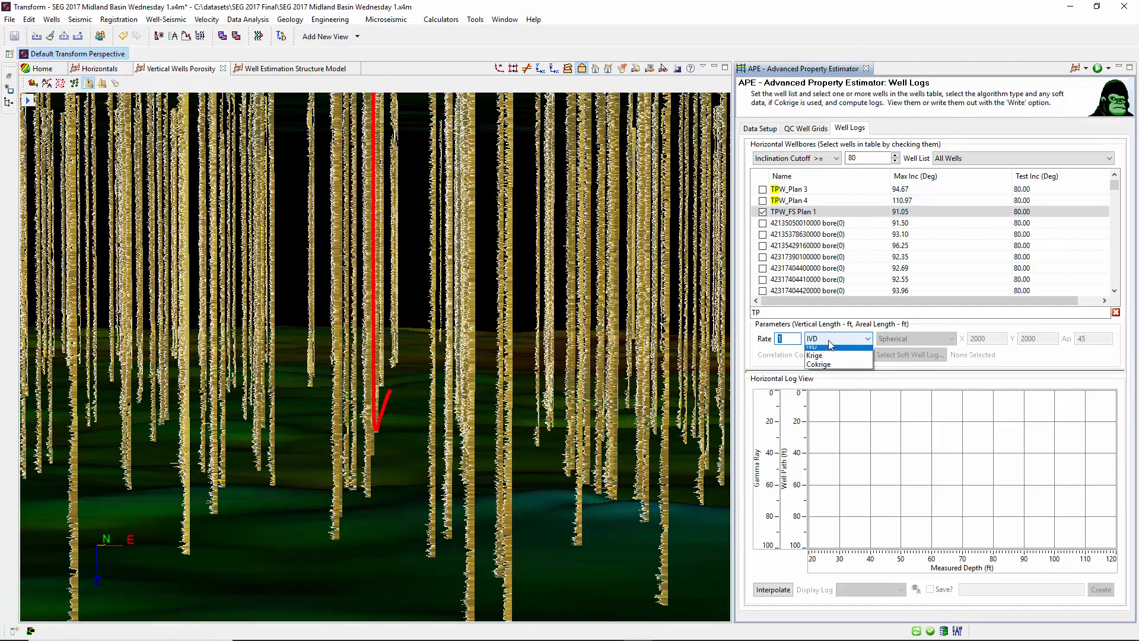
pyautogui.click(824, 355)
pyautogui.click(826, 342)
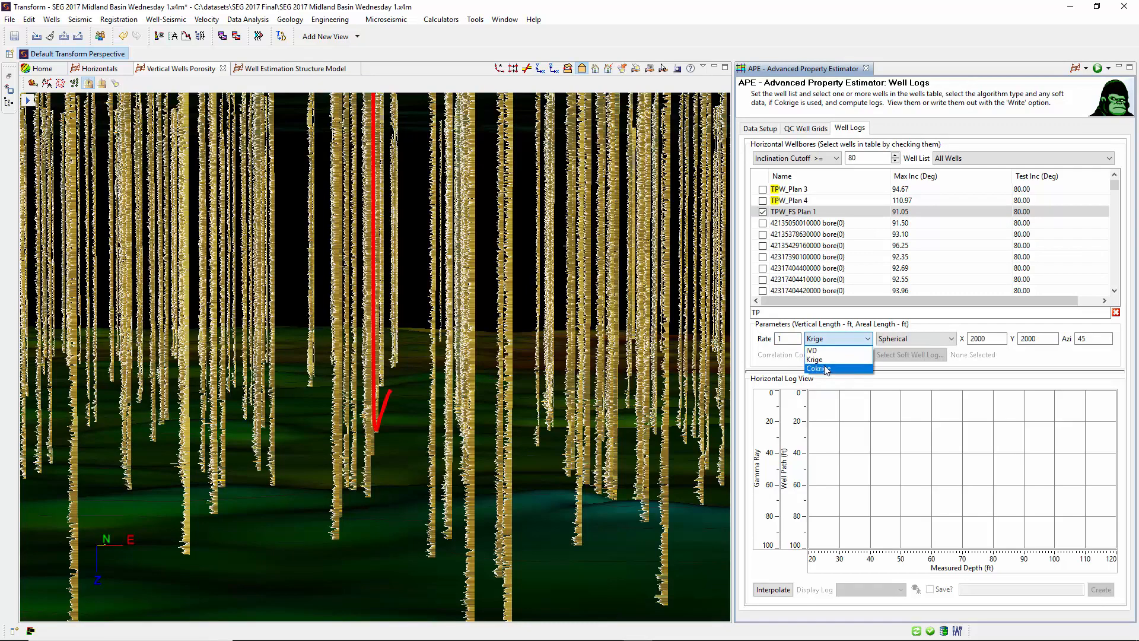
pyautogui.click(827, 369)
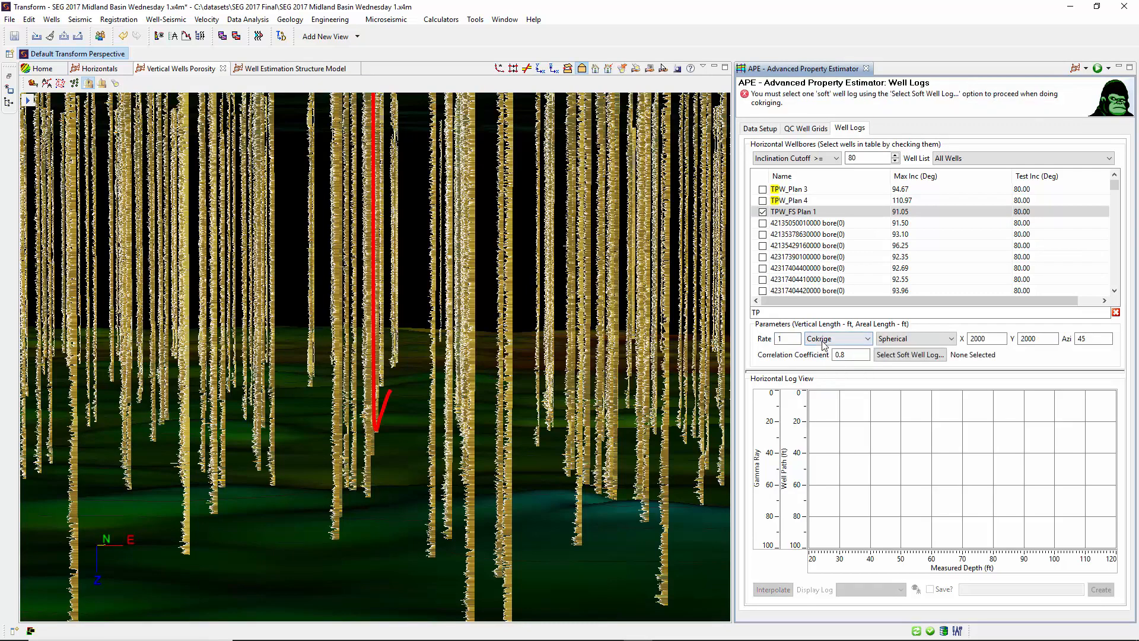
pyautogui.click(824, 344)
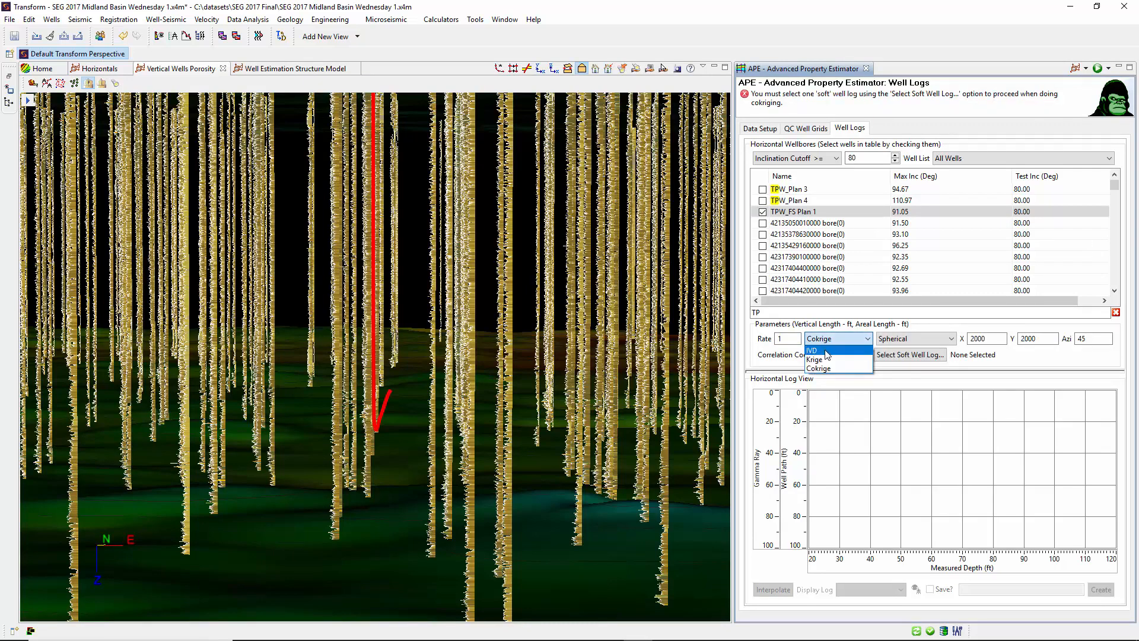
pyautogui.click(828, 351)
# Interpolate the Gamma Ray log along TPW_FS Plan 1 with IVD and inspect the resulting curve up close.
pyautogui.click(773, 589)
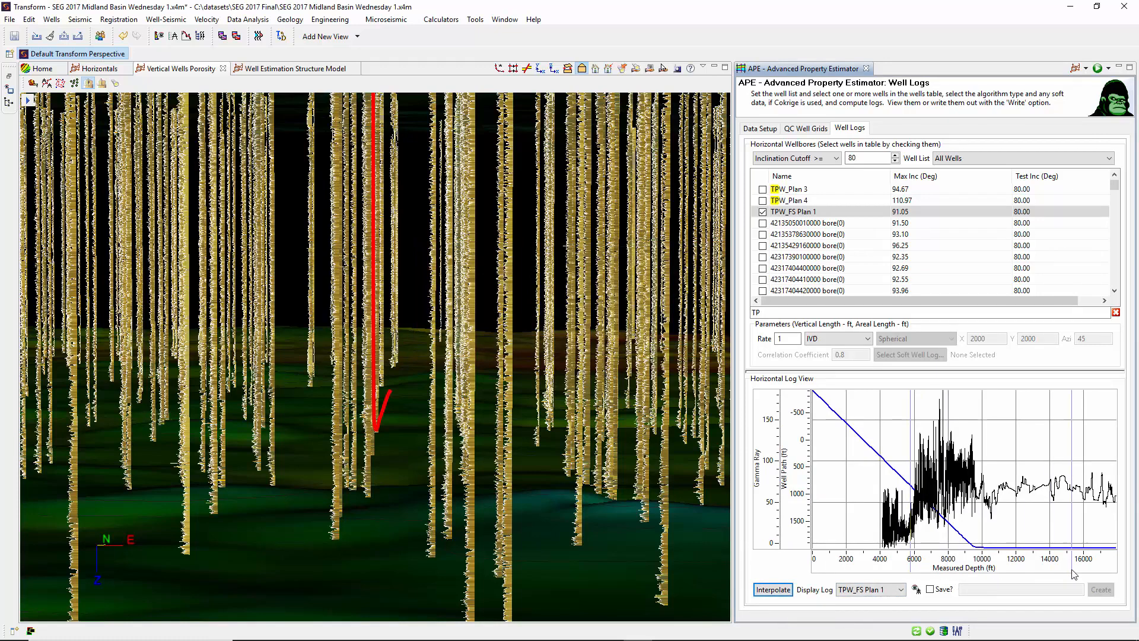
pyautogui.scroll(2, 1074, 573)
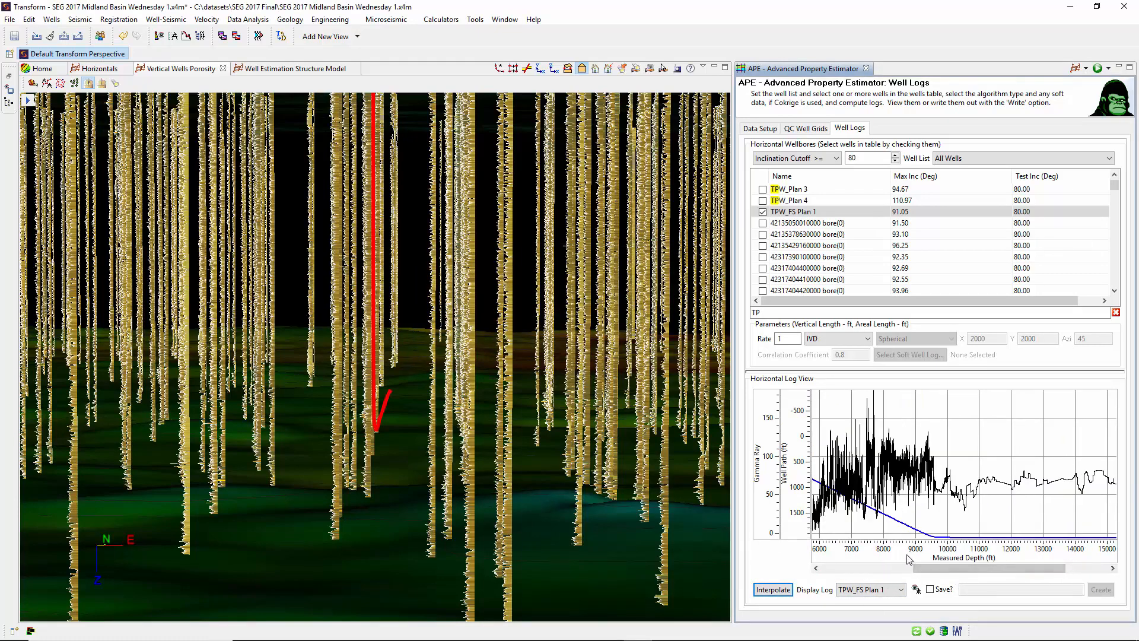
pyautogui.scroll(-2, 909, 559)
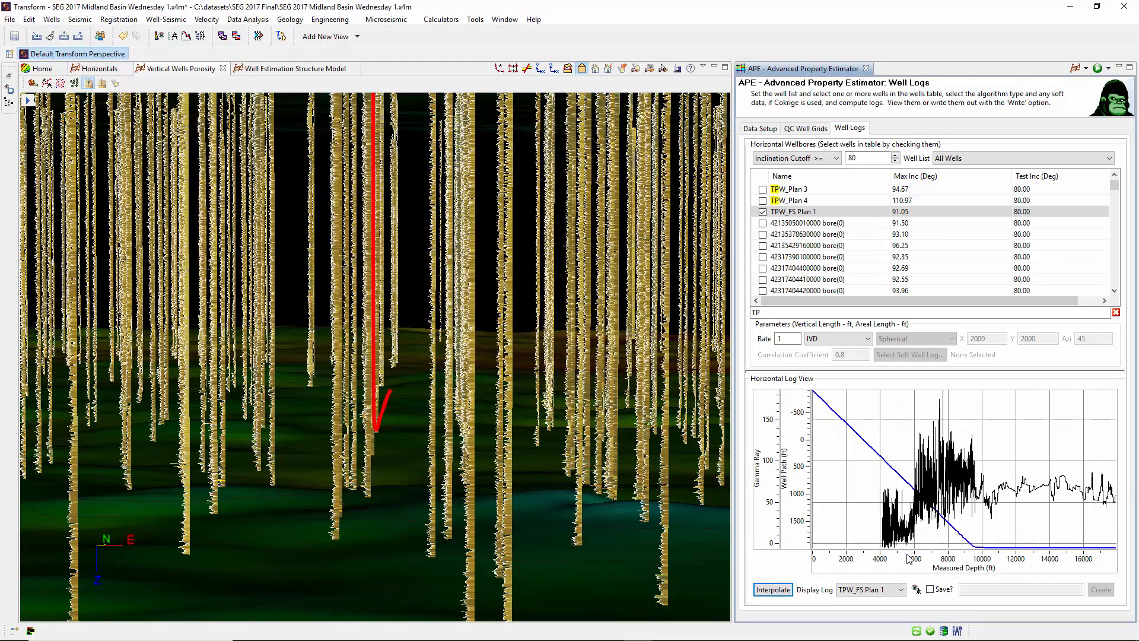
# Save the interpolated Gamma Ray log to the TPW_FS Plan 1 wellbore as GR HOR Log.
pyautogui.click(930, 589)
pyautogui.click(975, 589)
pyautogui.write('GR 3')
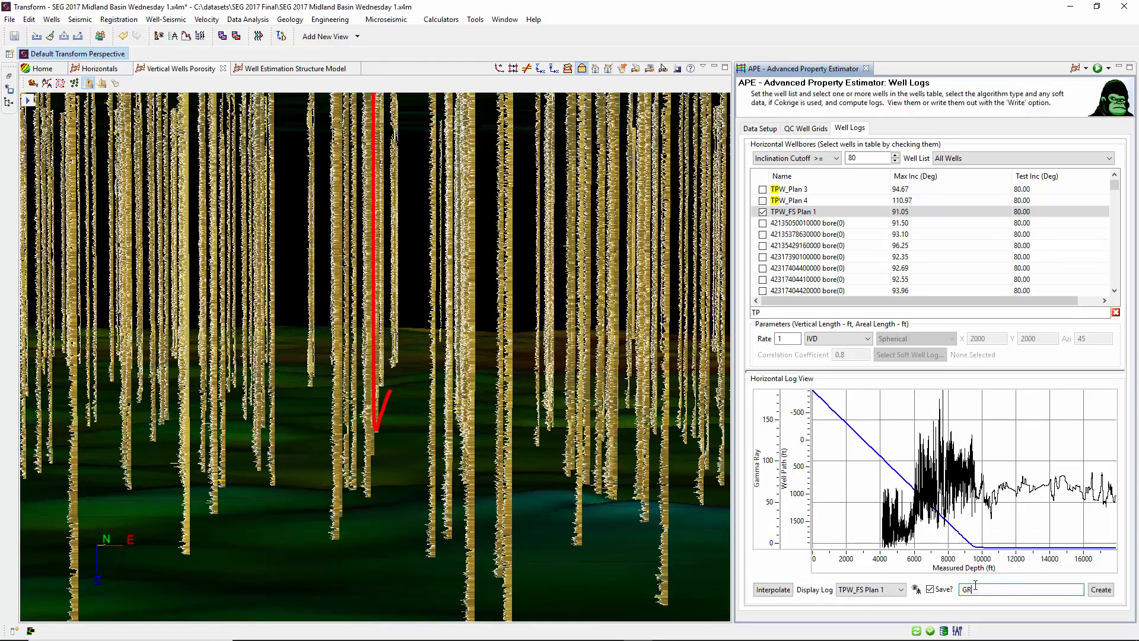
pyautogui.click(1101, 590)
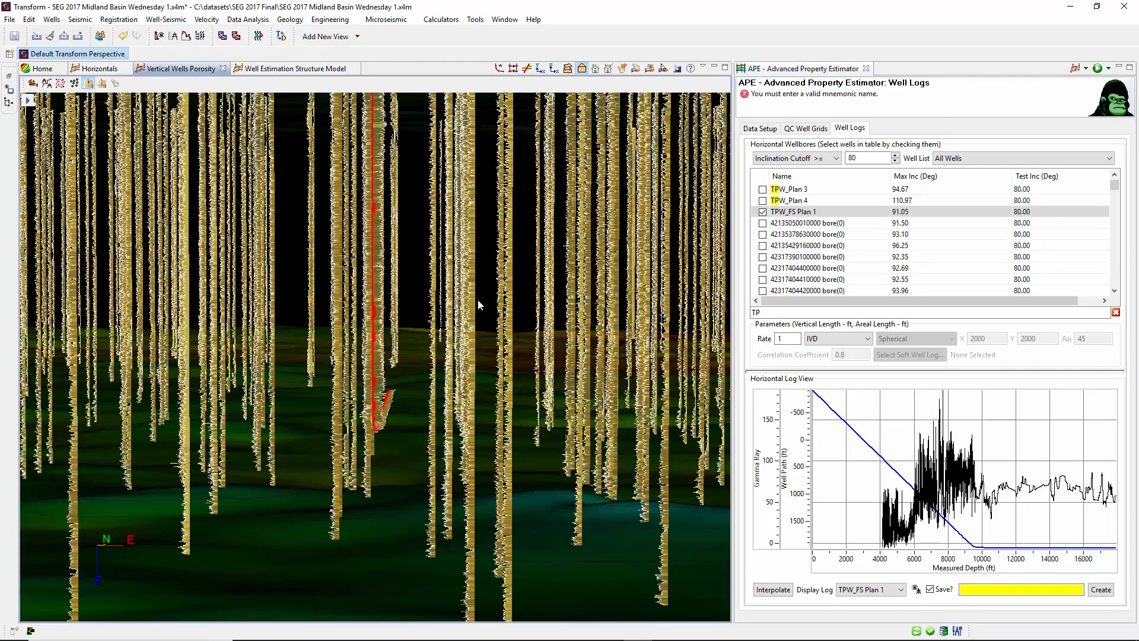
# Examine the saved Gamma Ray log along the horizontal wellbore among the surrounding vertical logs in the 3D view.
pyautogui.scroll(5, 478, 299)
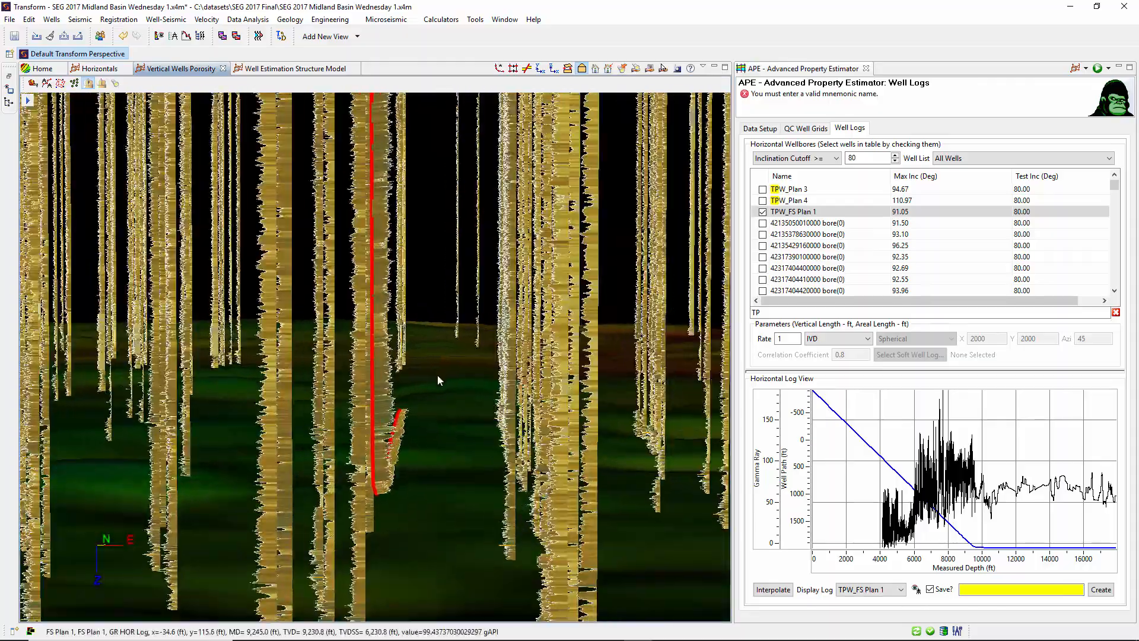
pyautogui.scroll(5, 436, 373)
pyautogui.scroll(-8, 414, 361)
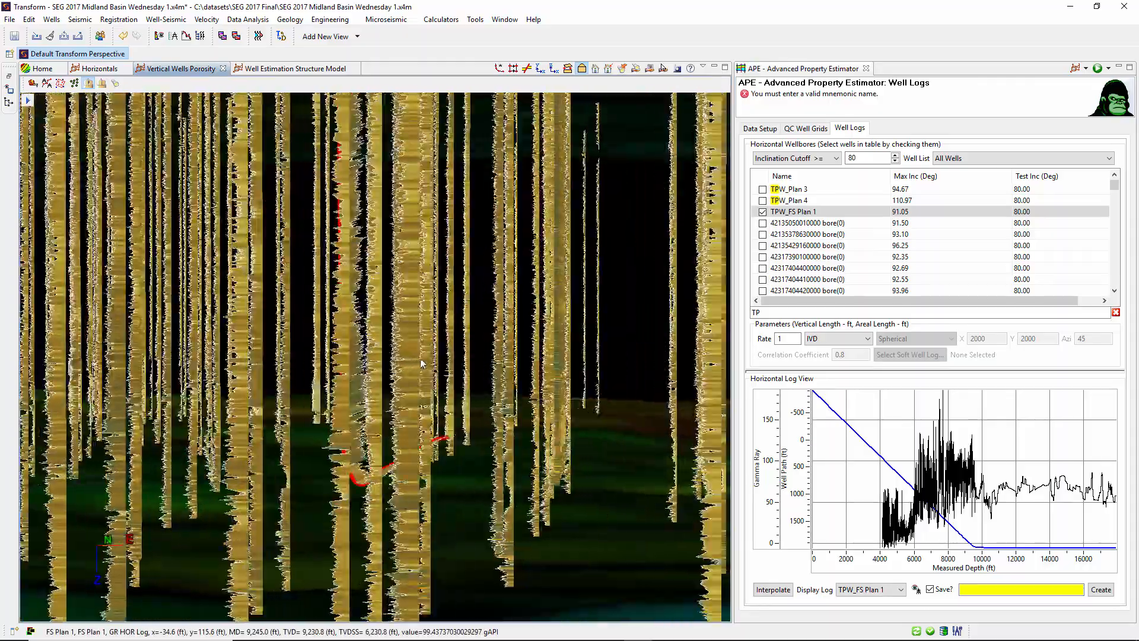
pyautogui.scroll(-4, 477, 357)
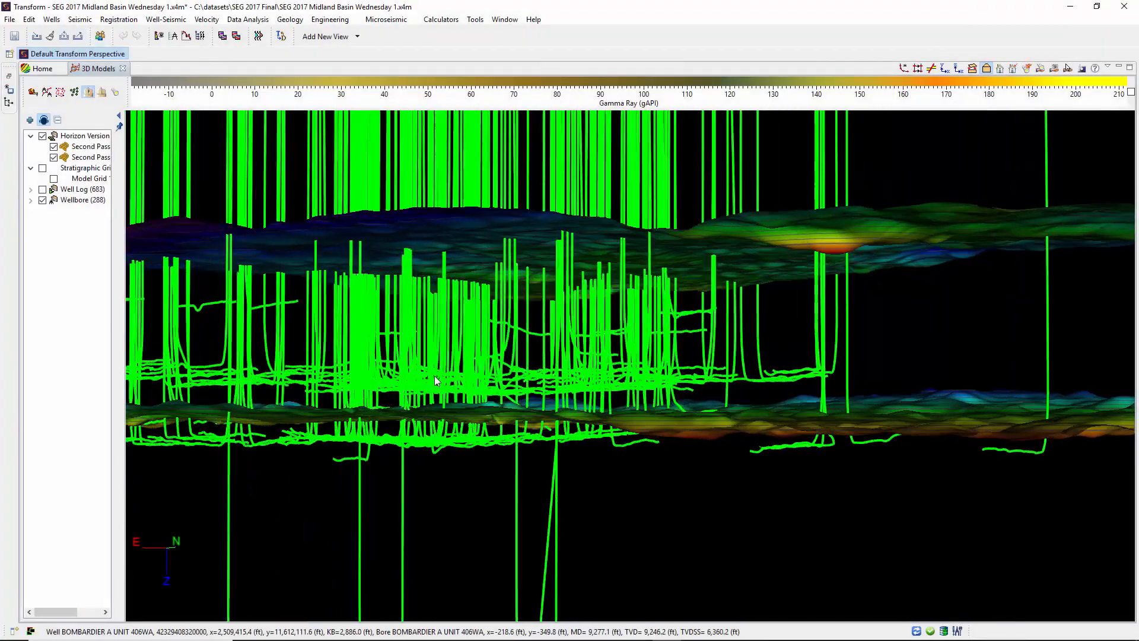
# Display the well logs together with the green wellbores and horizons in the 3D model and examine them up close.
pyautogui.moveTo(434, 381); pyautogui.dragTo(382, 397)
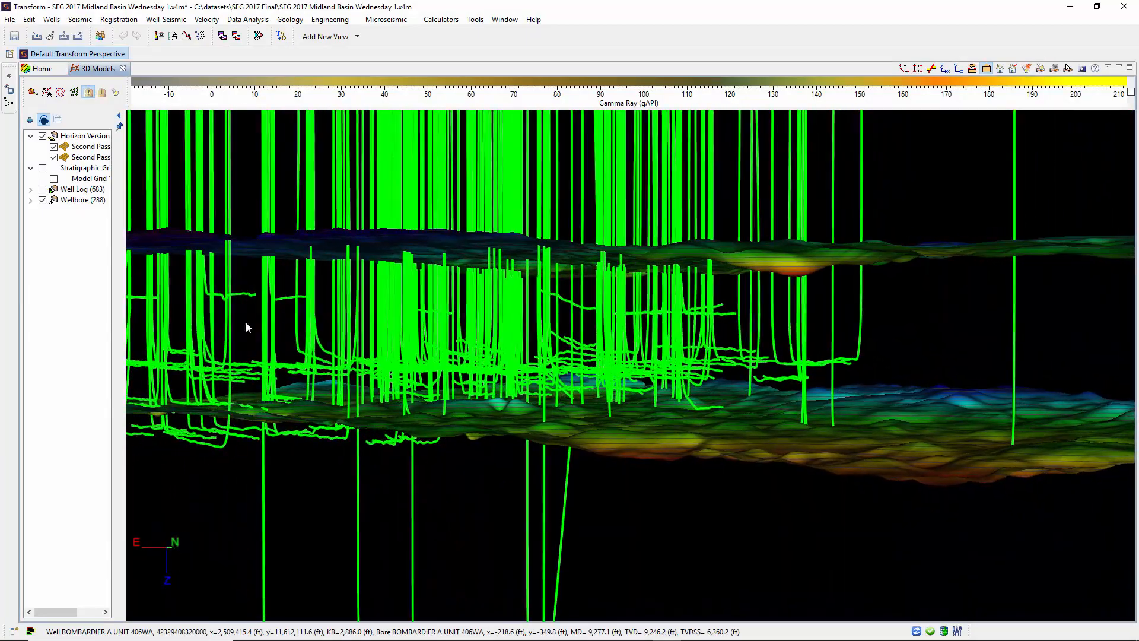
pyautogui.click(42, 190)
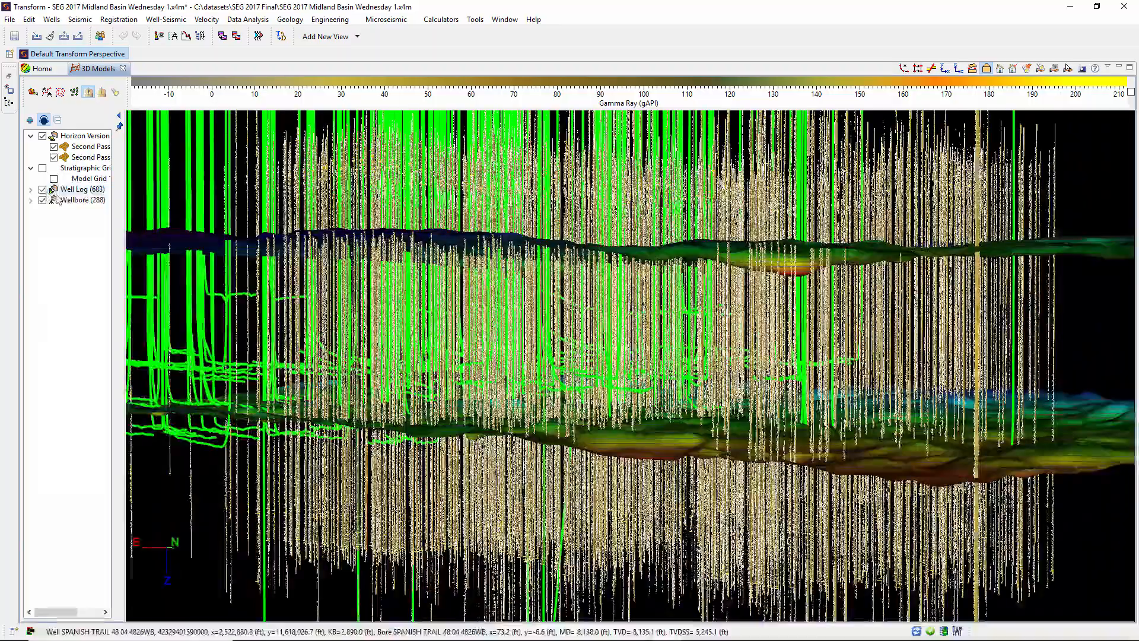
pyautogui.scroll(3, 503, 399)
pyautogui.scroll(5, 503, 398)
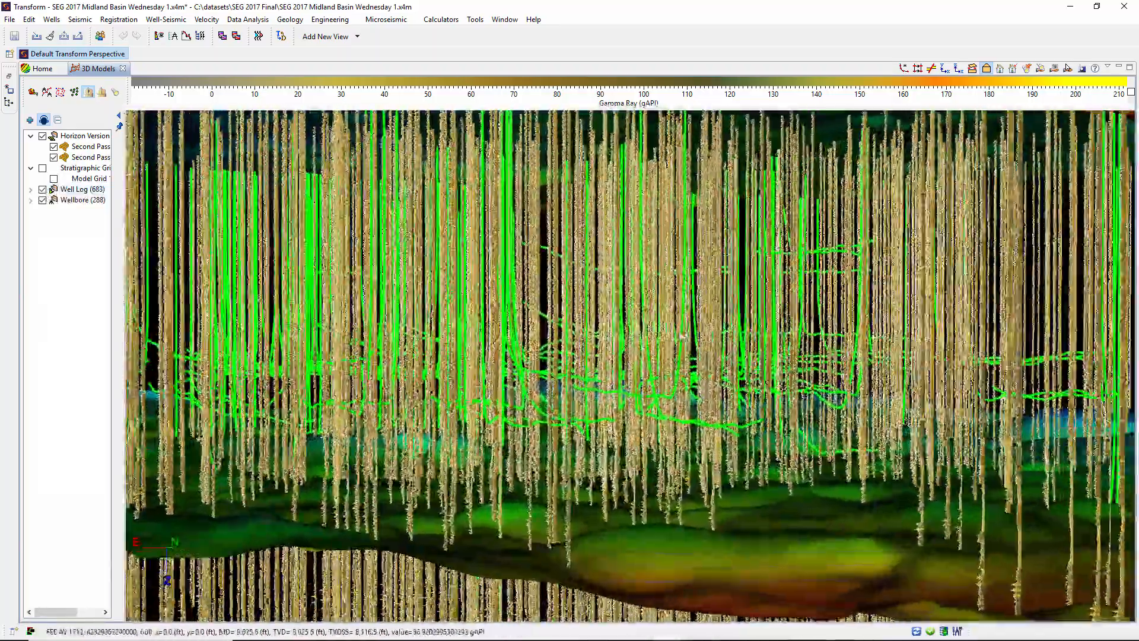
pyautogui.moveTo(682, 336); pyautogui.dragTo(725, 338)
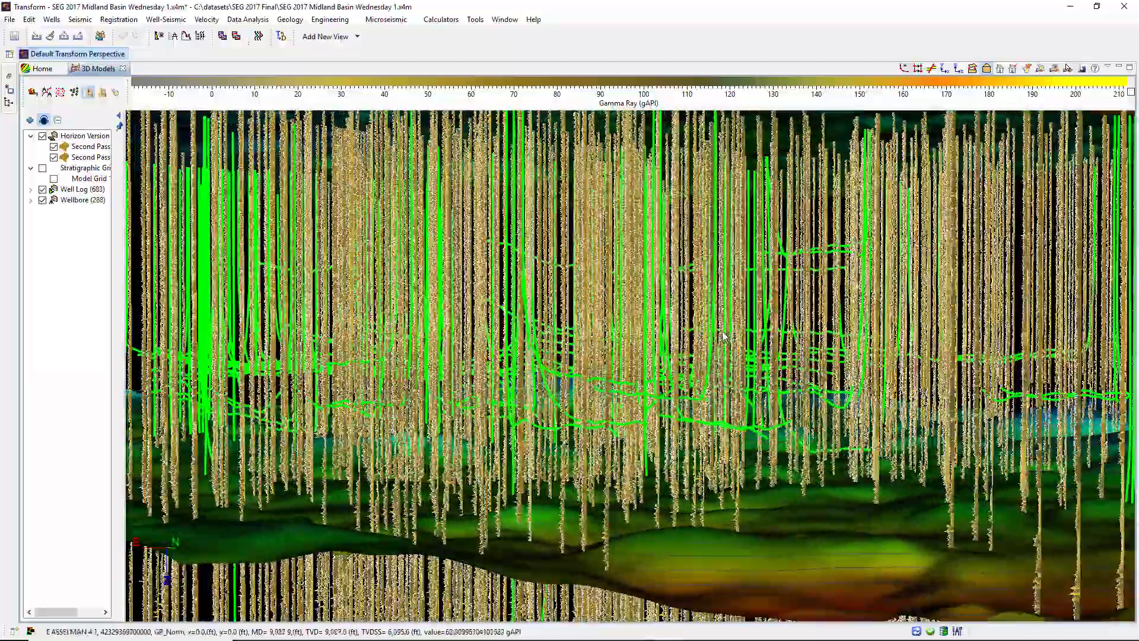
# Hide the well logs, show the stratigraphic model grid and color it by the Gamma Ray property.
pyautogui.click(43, 190)
pyautogui.click(43, 169)
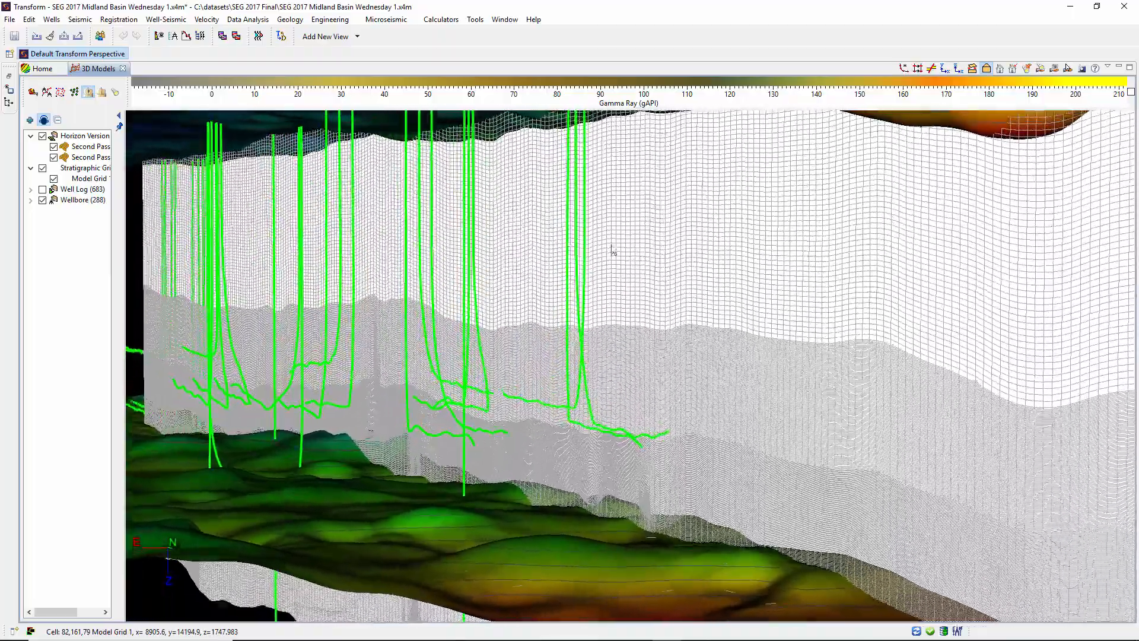
pyautogui.rightClick(717, 261)
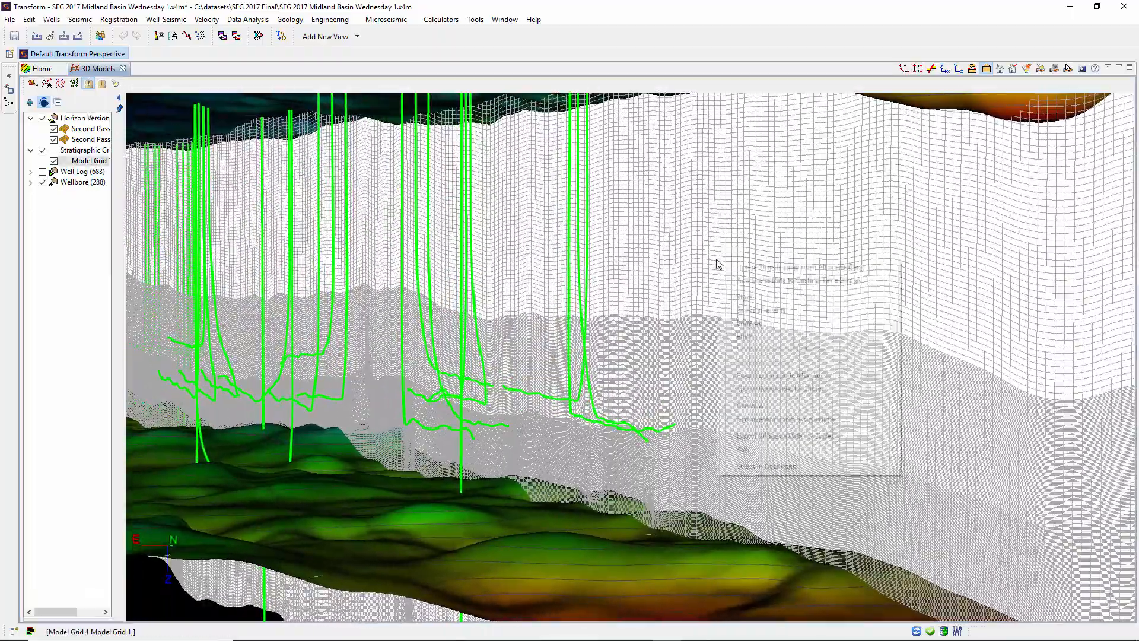
pyautogui.click(755, 298)
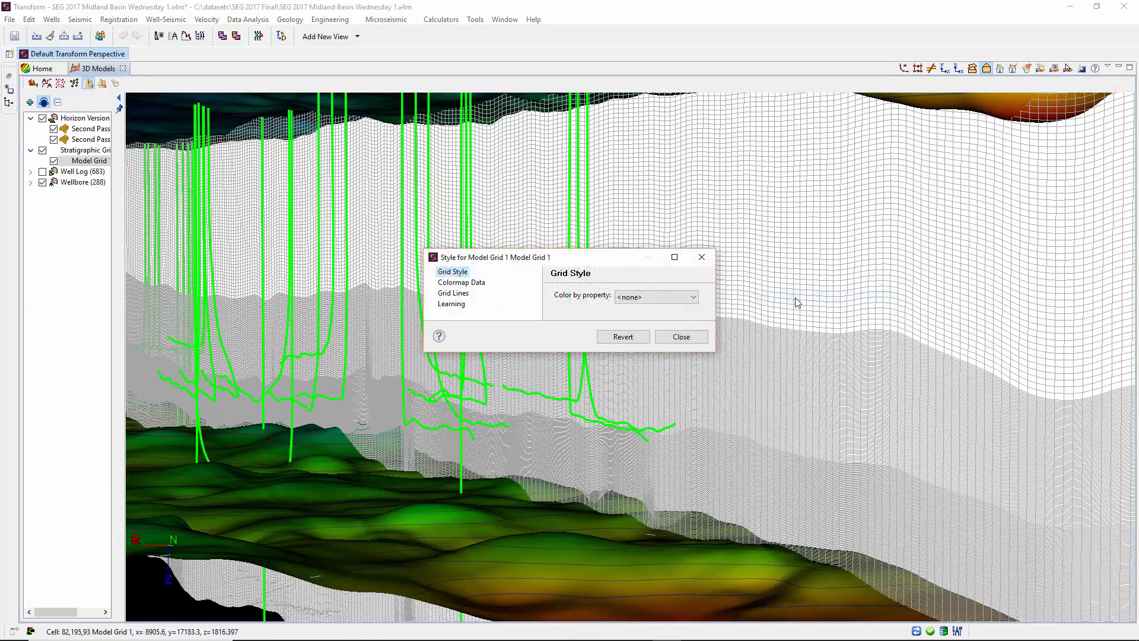
pyautogui.click(661, 297)
pyautogui.click(639, 318)
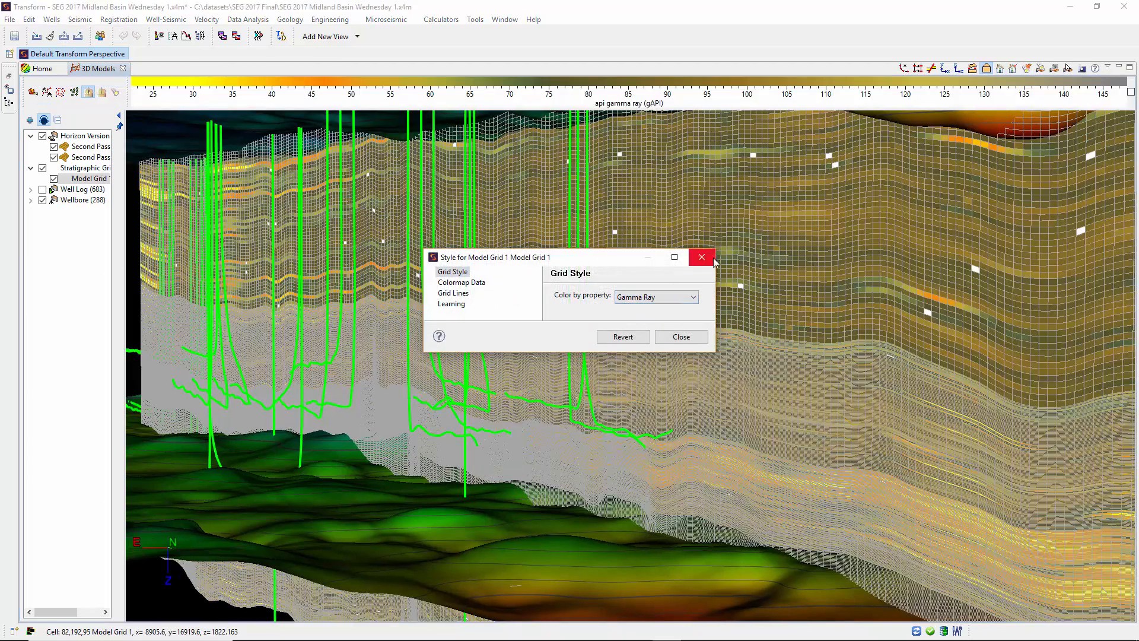
pyautogui.click(682, 336)
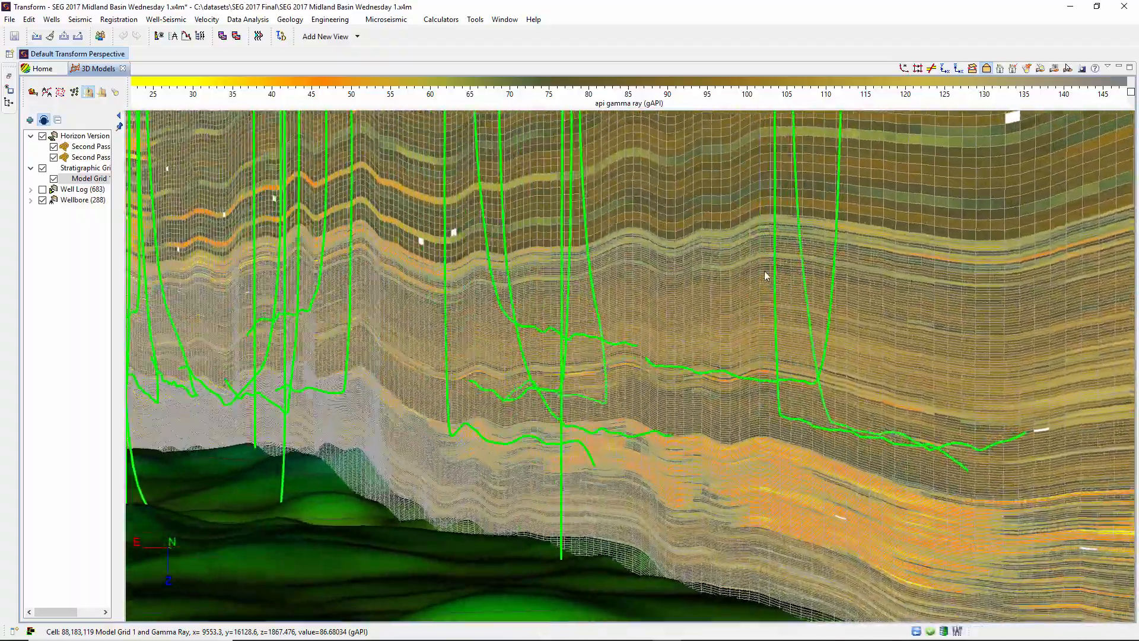
# Examine how the horizontal wellbores run through the Gamma Ray layers of the model grid.
pyautogui.moveTo(765, 272); pyautogui.dragTo(794, 262)
pyautogui.scroll(8, 771, 274)
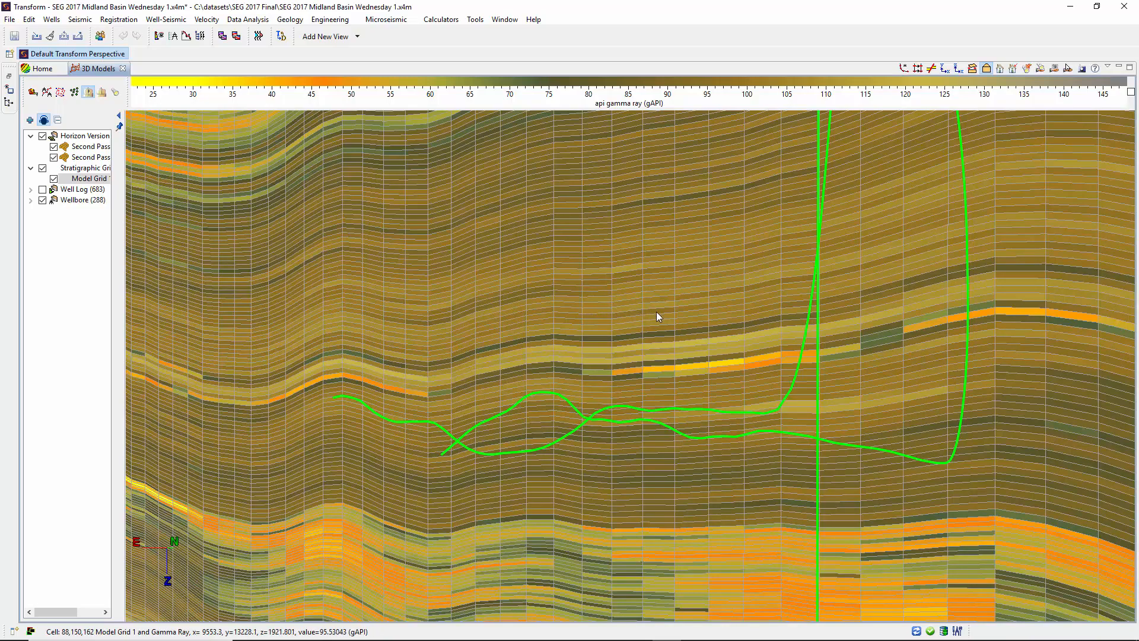
pyautogui.moveTo(656, 312)
pyautogui.mouseDown()
pyautogui.moveTo(681, 314)
pyautogui.moveTo(664, 314)
pyautogui.mouseUp()
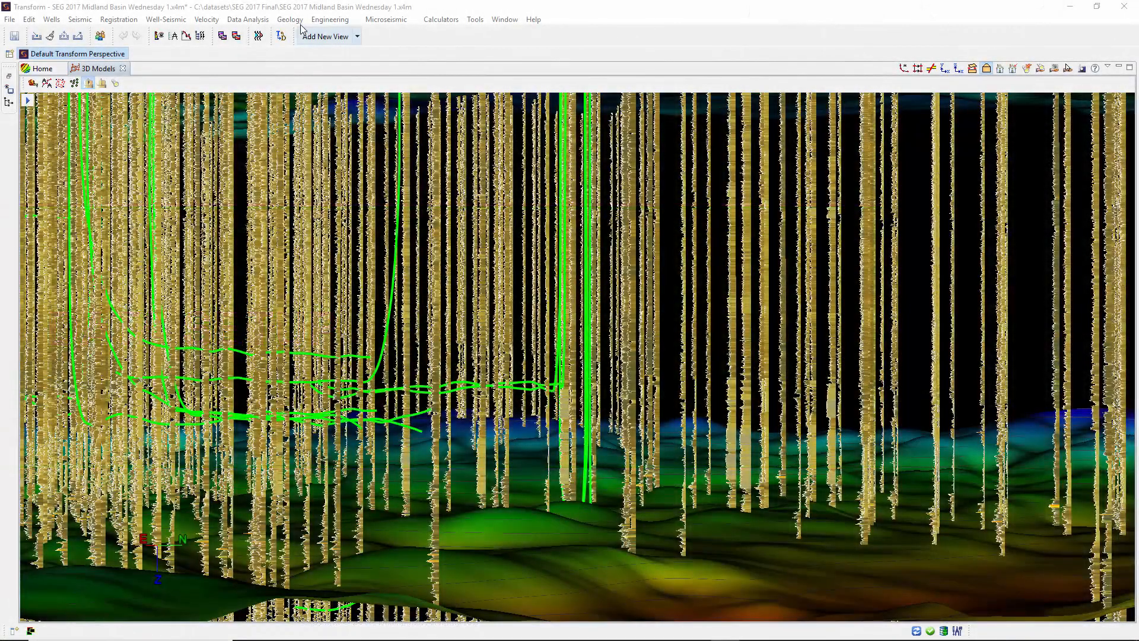
# Open the Advanced Property Estimator for the 3D models and choose Gamma Ray as the source log for All Wells.
pyautogui.click(297, 21)
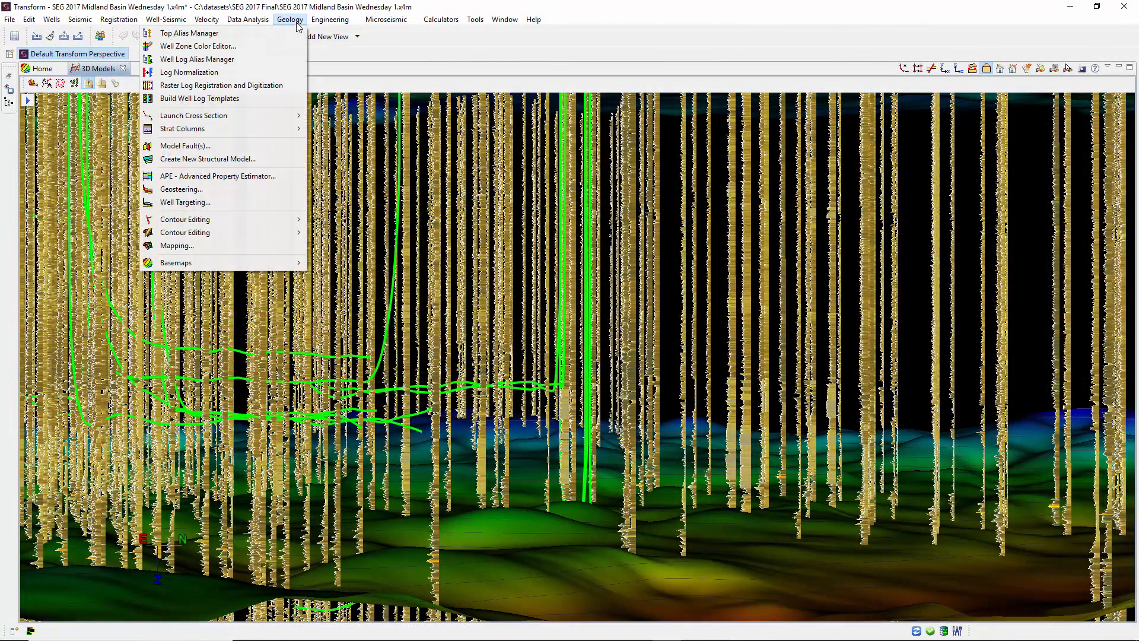
pyautogui.click(261, 177)
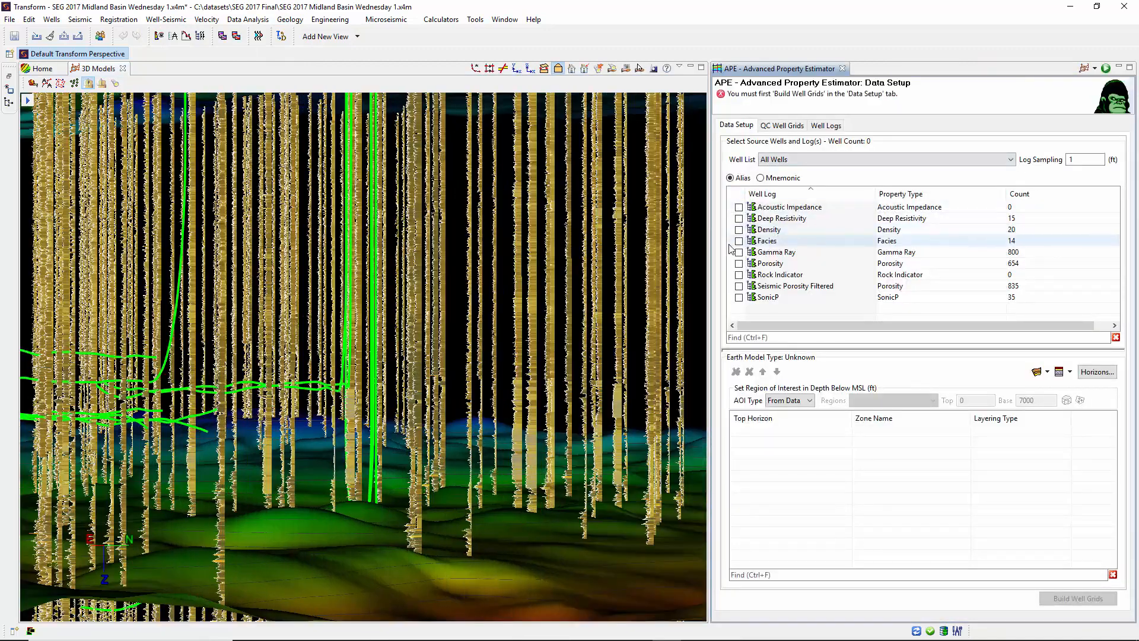
pyautogui.click(796, 161)
pyautogui.click(796, 161)
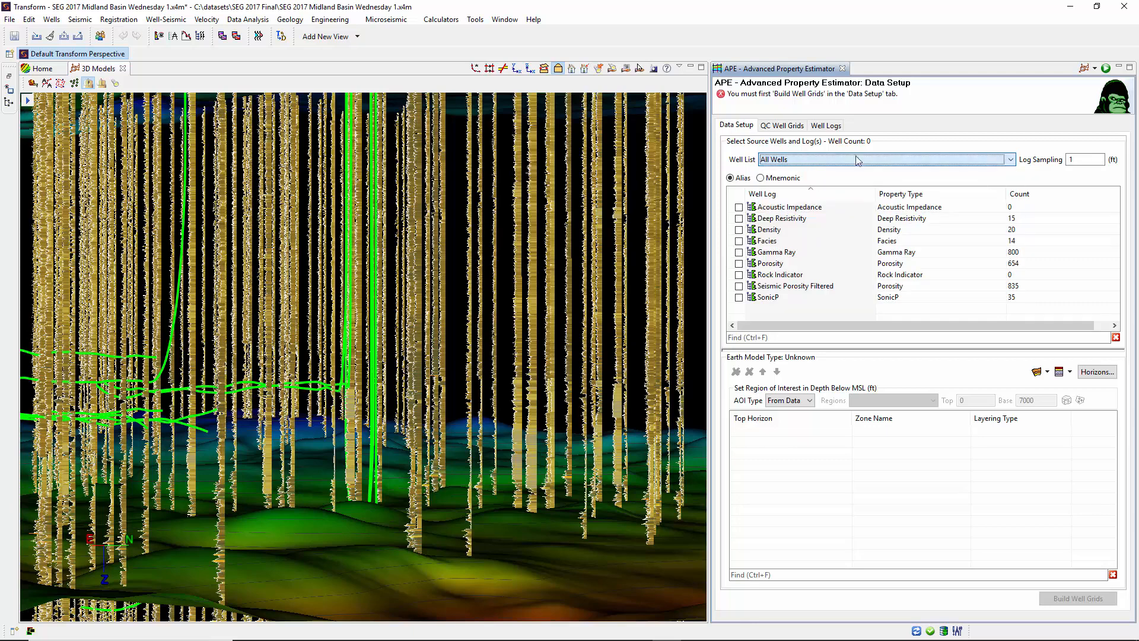
pyautogui.click(1068, 159)
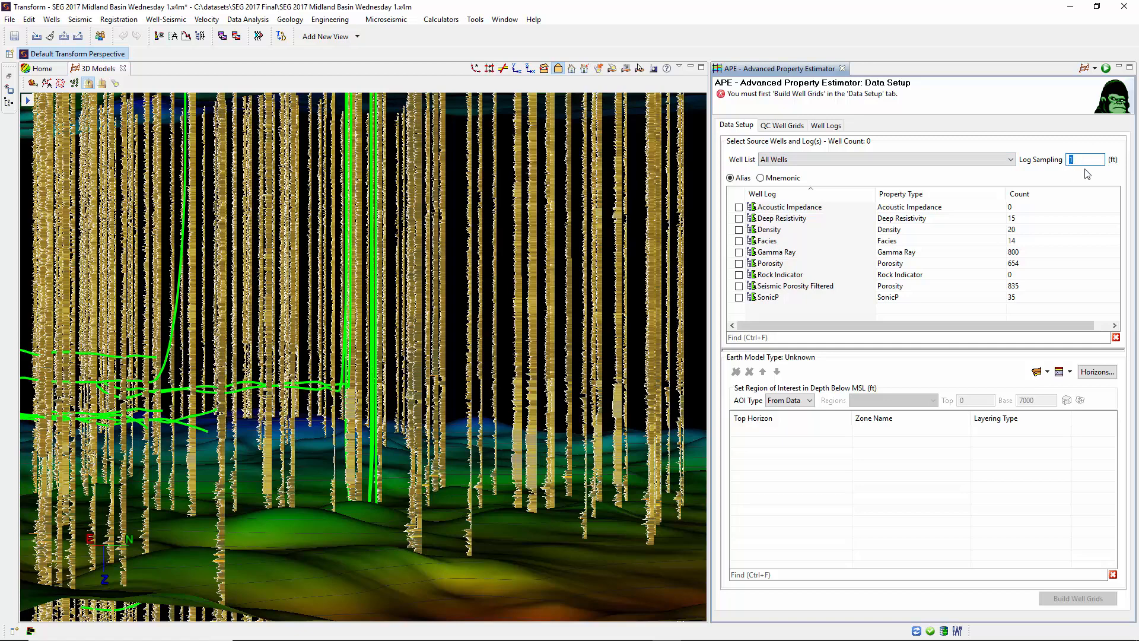
pyautogui.click(738, 241)
pyautogui.click(739, 252)
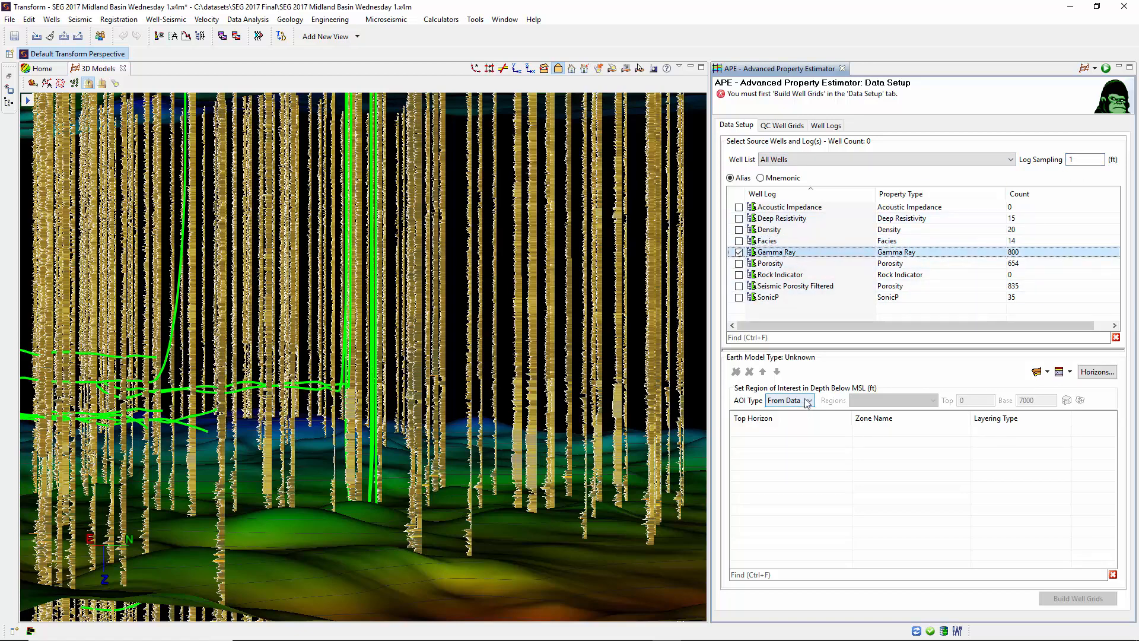
# Review the horizon version and strat column choices for the earth model, and view the well grid QC map.
pyautogui.click(1047, 372)
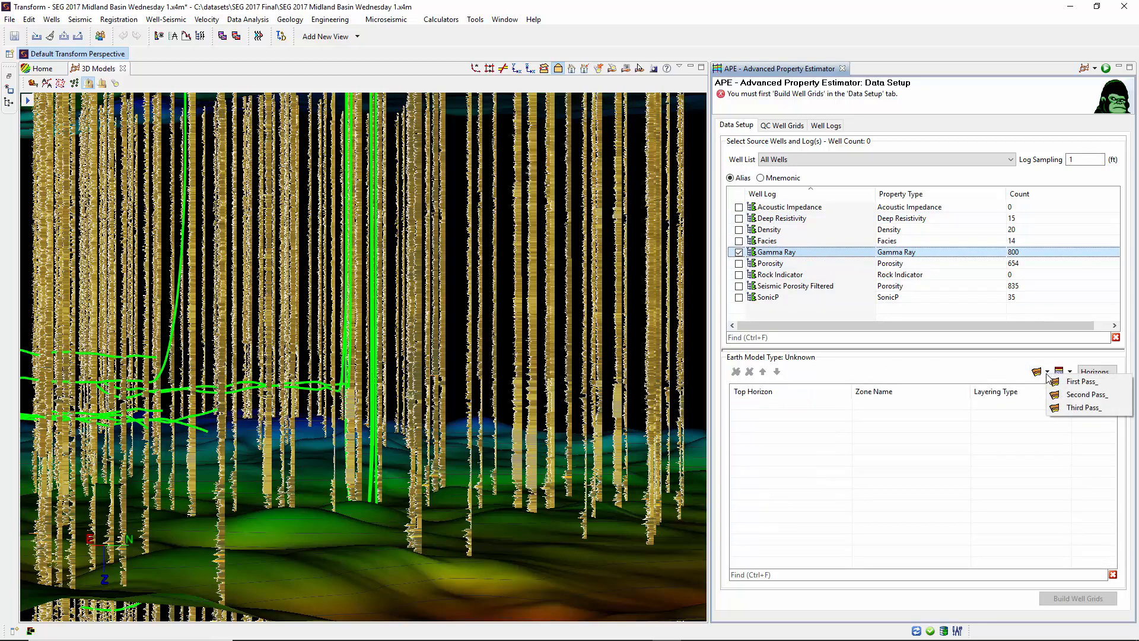
pyautogui.click(1068, 372)
pyautogui.click(1069, 372)
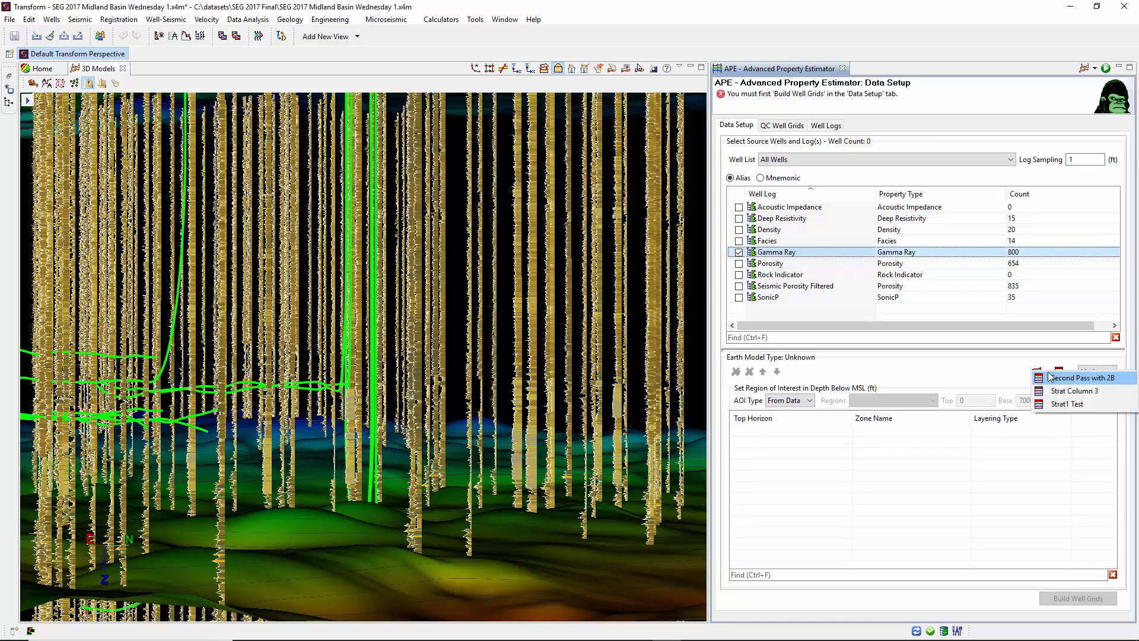
pyautogui.click(1046, 373)
pyautogui.click(1042, 373)
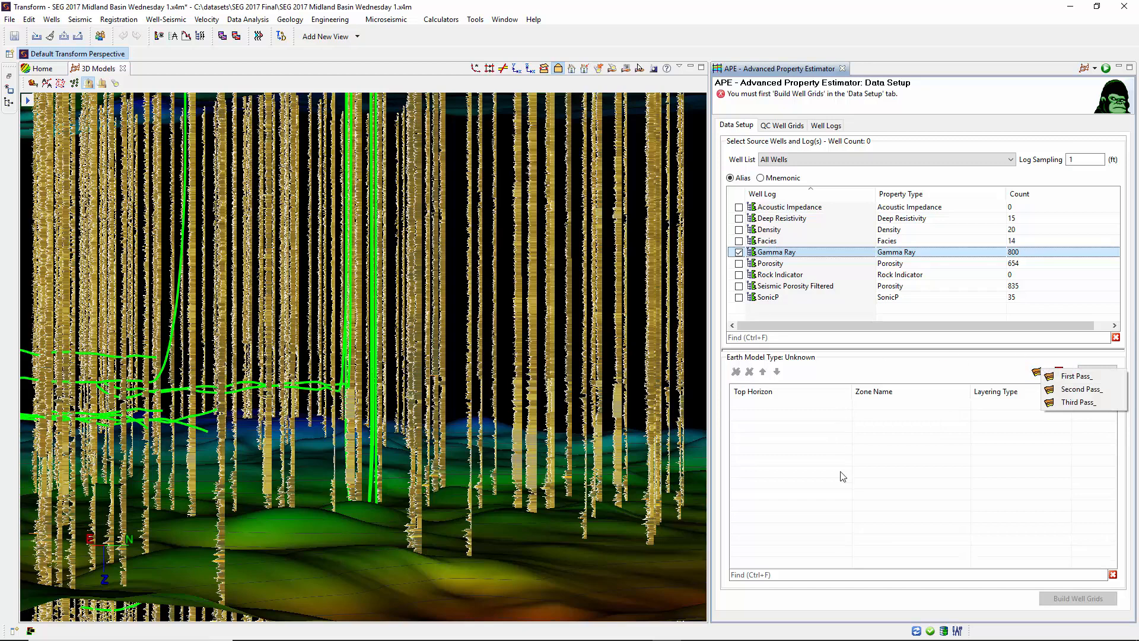
pyautogui.click(807, 550)
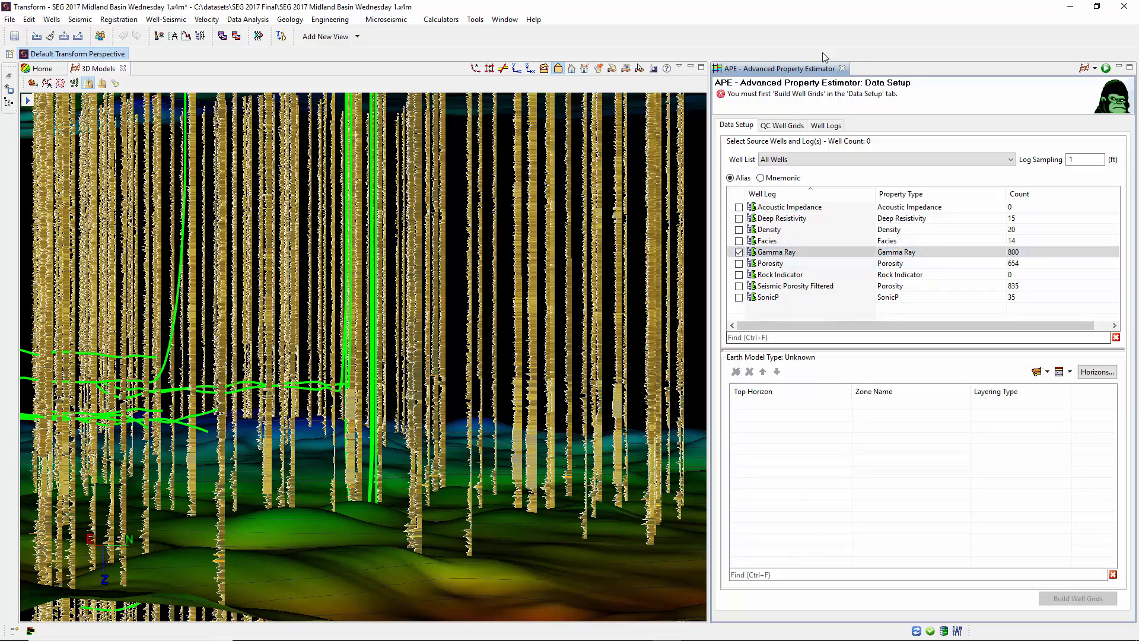
pyautogui.click(783, 126)
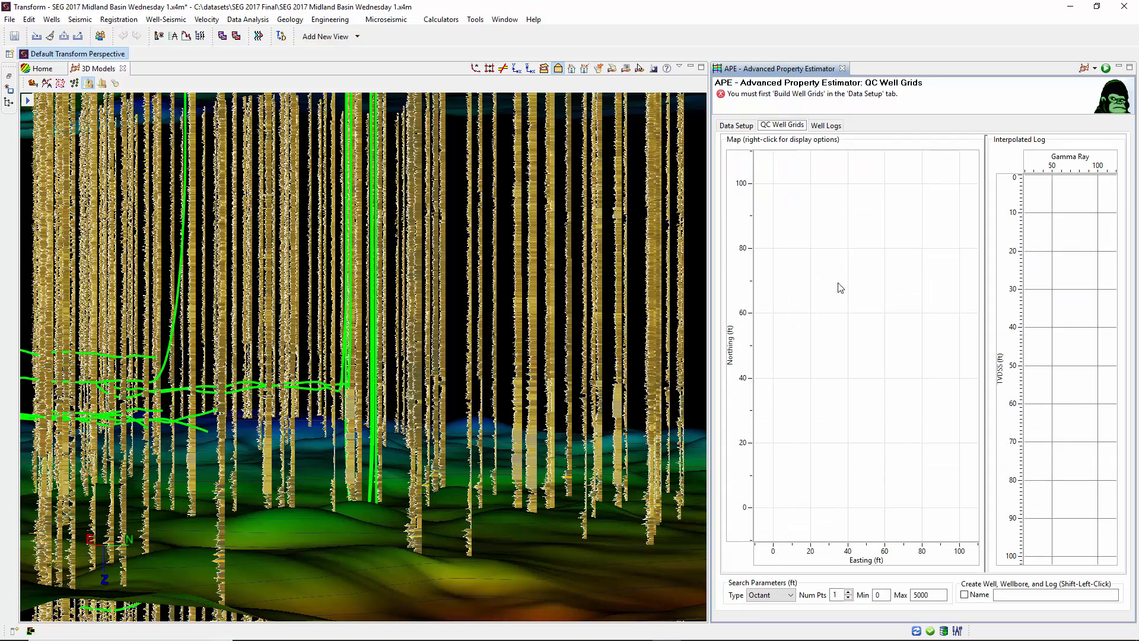
# Review the search type choices for well grid QC, then the horizontal wellbore list and interpolation methods for well logs.
pyautogui.click(790, 595)
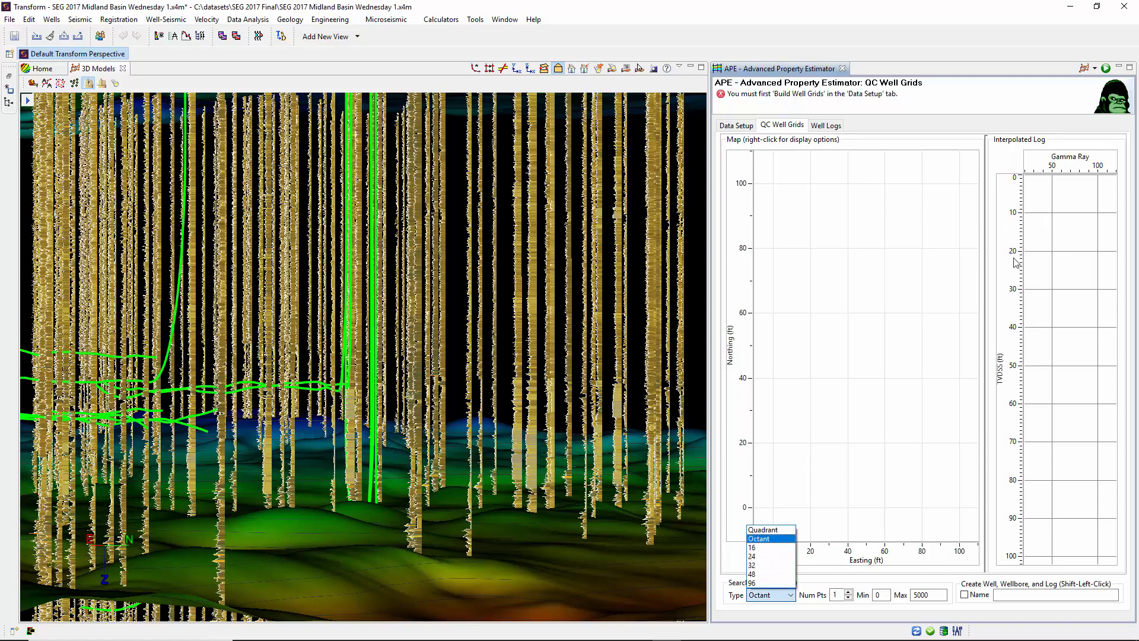
pyautogui.click(826, 125)
pyautogui.click(825, 125)
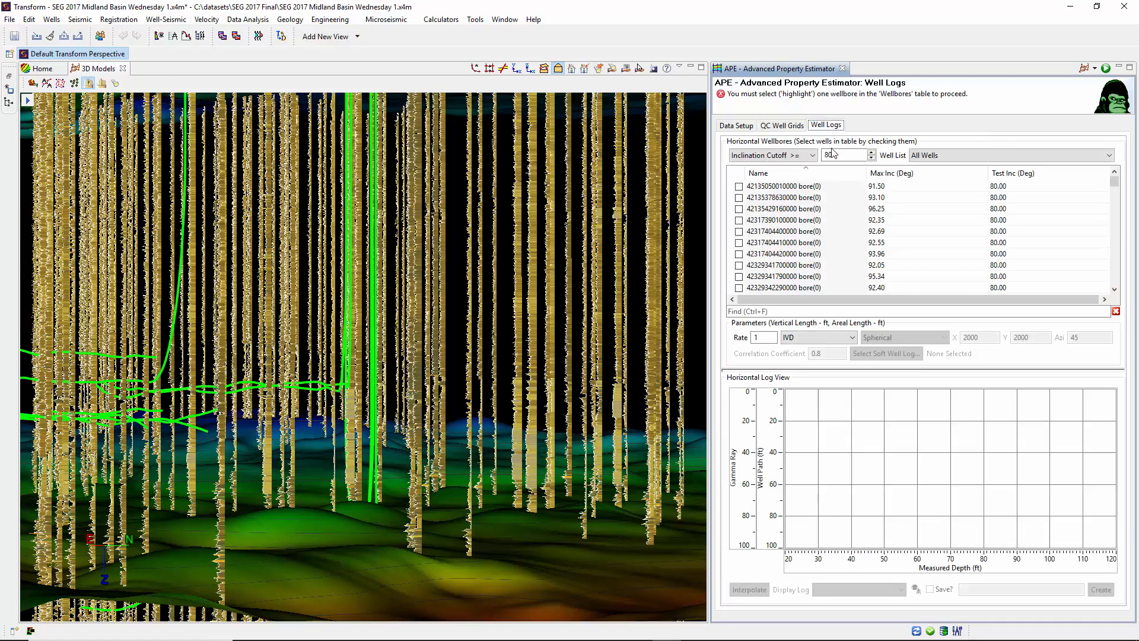
pyautogui.click(765, 264)
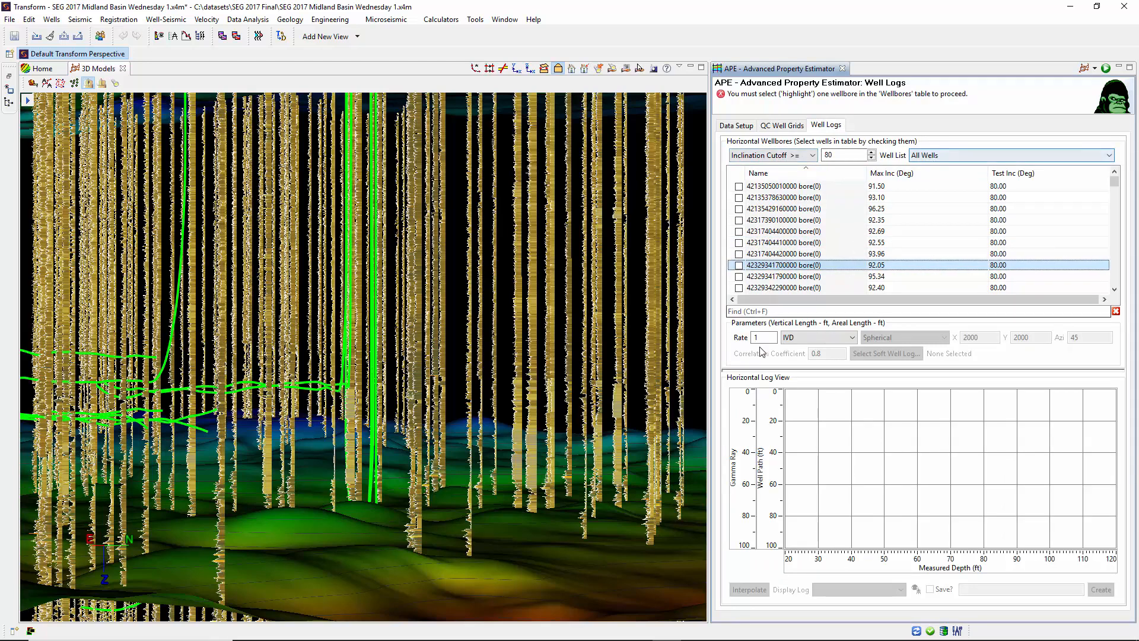
pyautogui.click(814, 338)
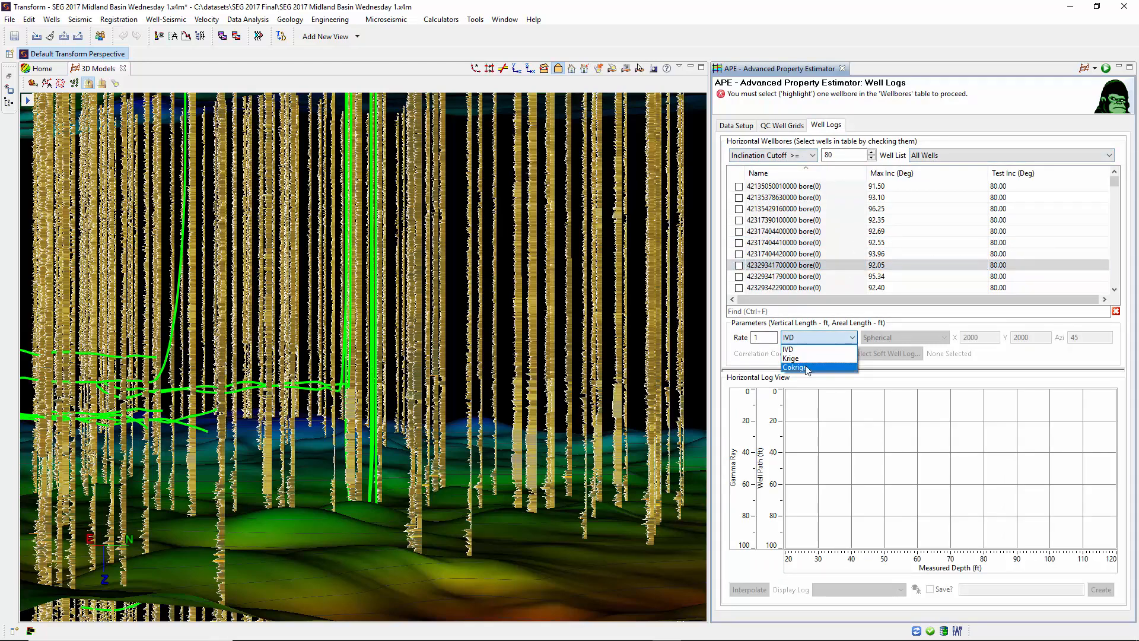
pyautogui.click(818, 529)
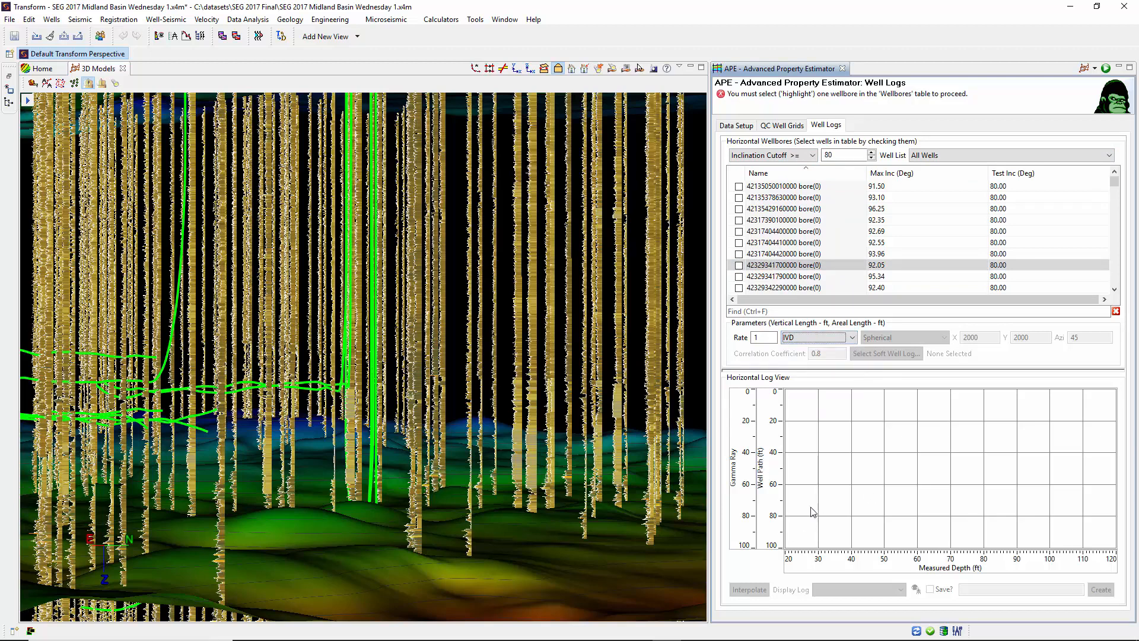
# Set the source well list to AAA Seismic Masked GR - Vertical Only and load the Third Pass_ structural model as the earth model.
pyautogui.click(739, 126)
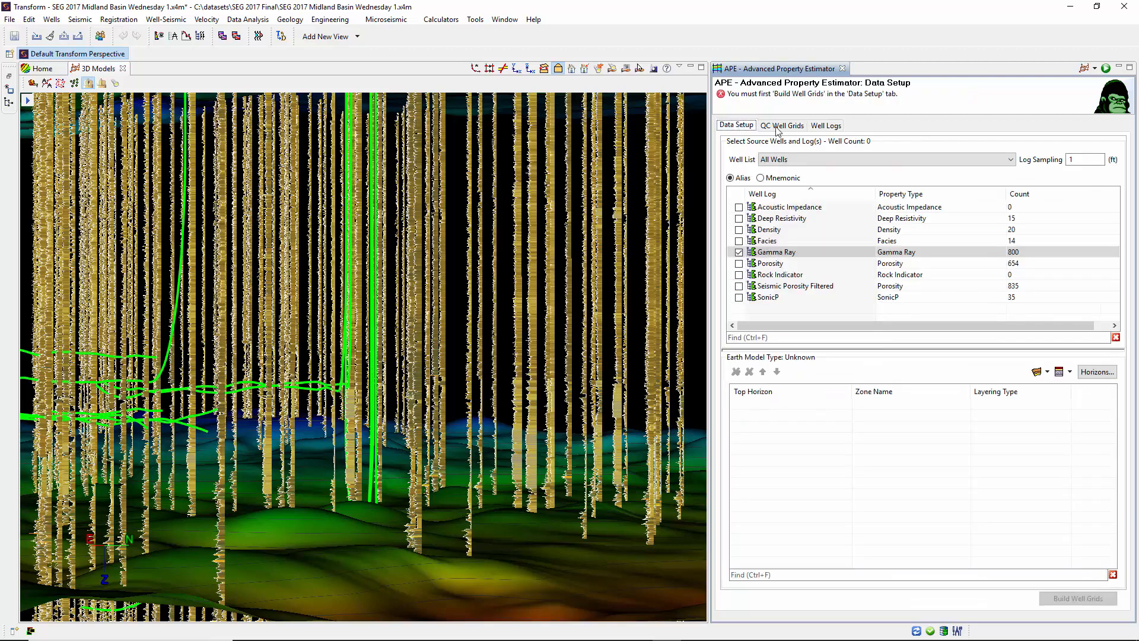
pyautogui.click(822, 162)
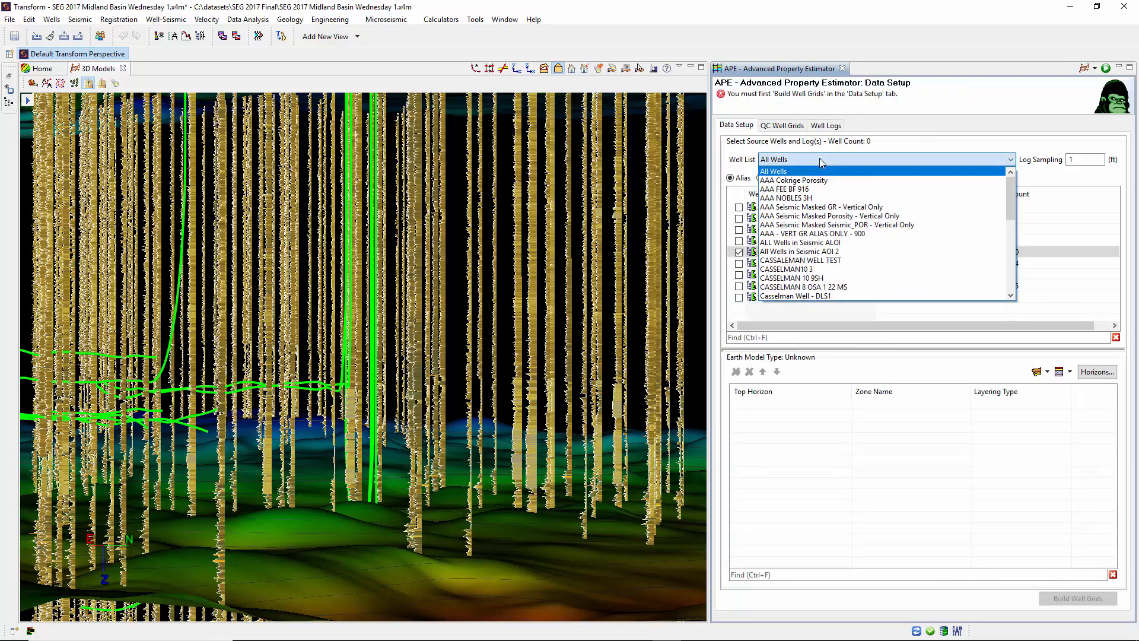
pyautogui.click(820, 207)
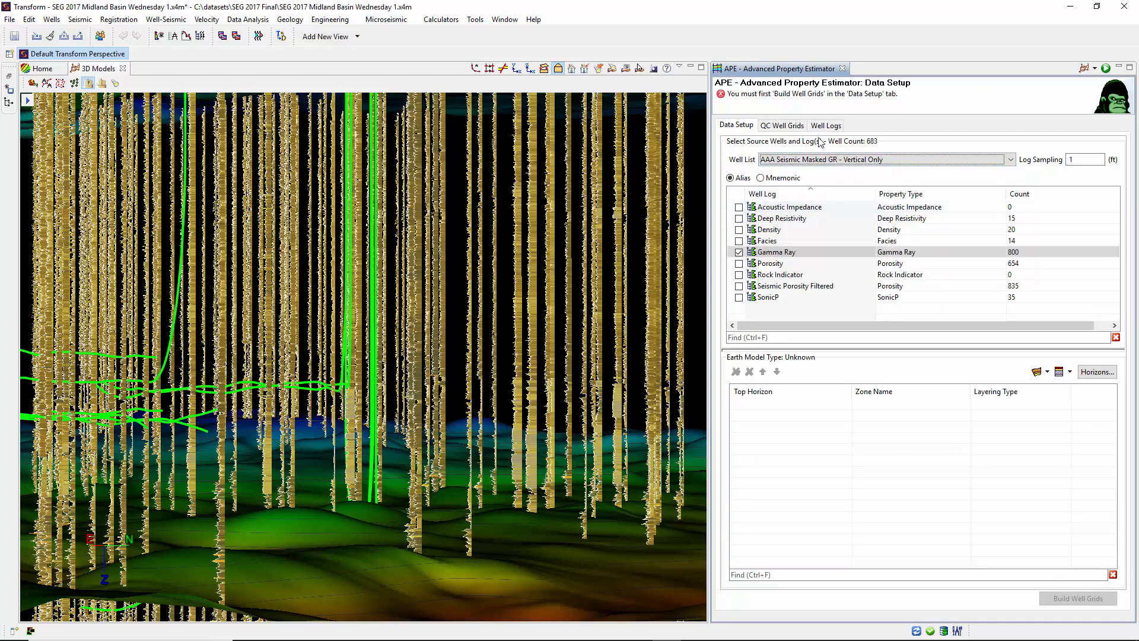
pyautogui.doubleClick(1076, 159)
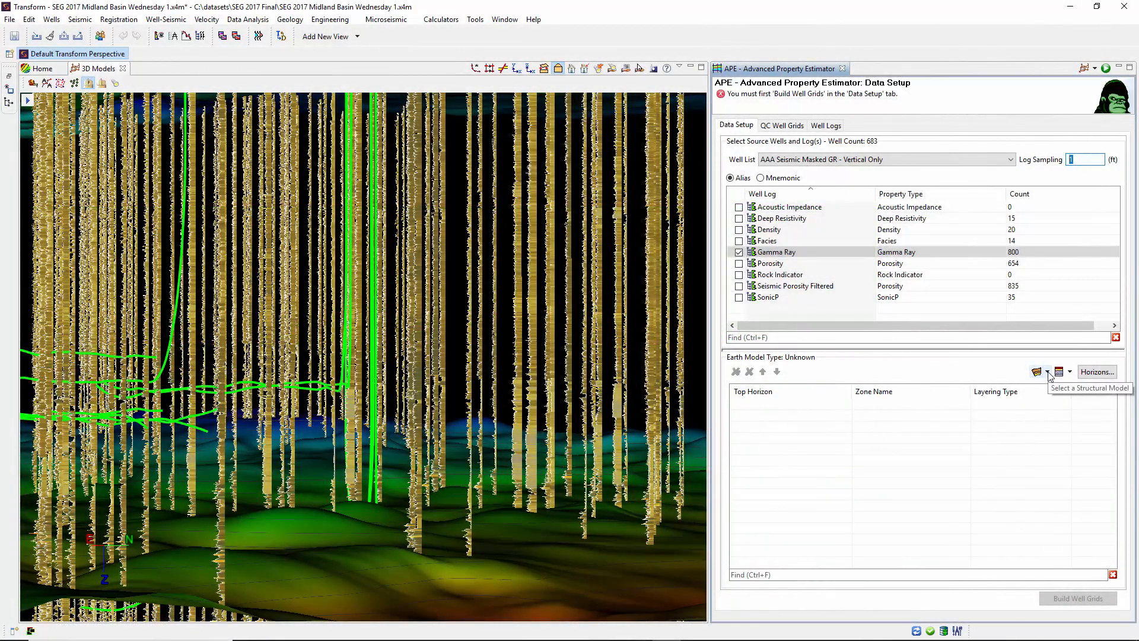
pyautogui.click(1048, 374)
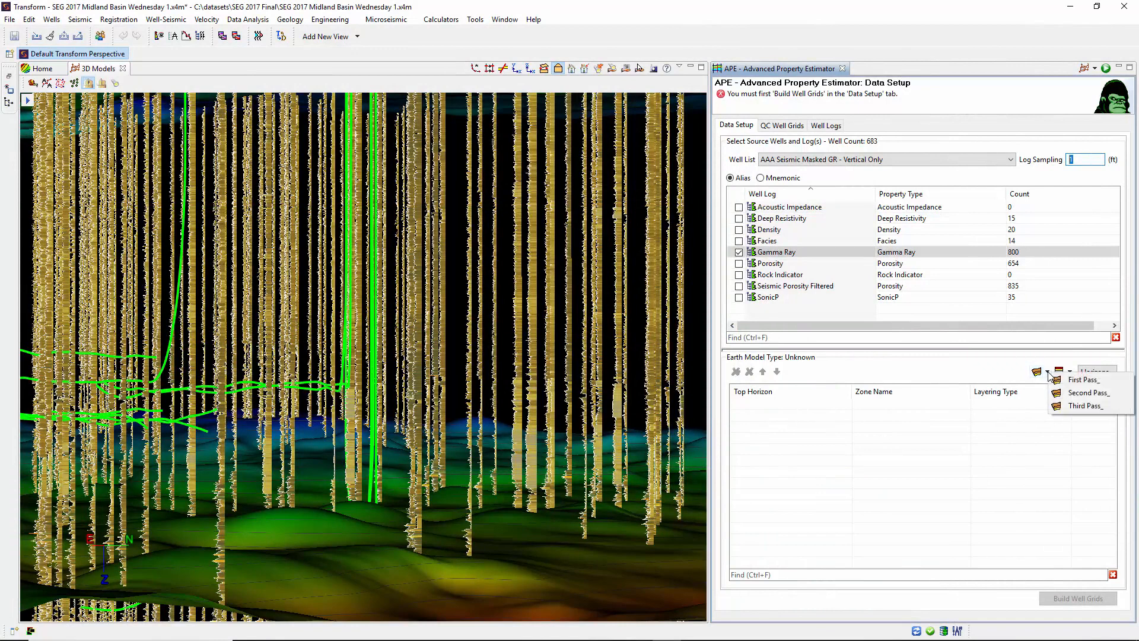
pyautogui.click(1086, 406)
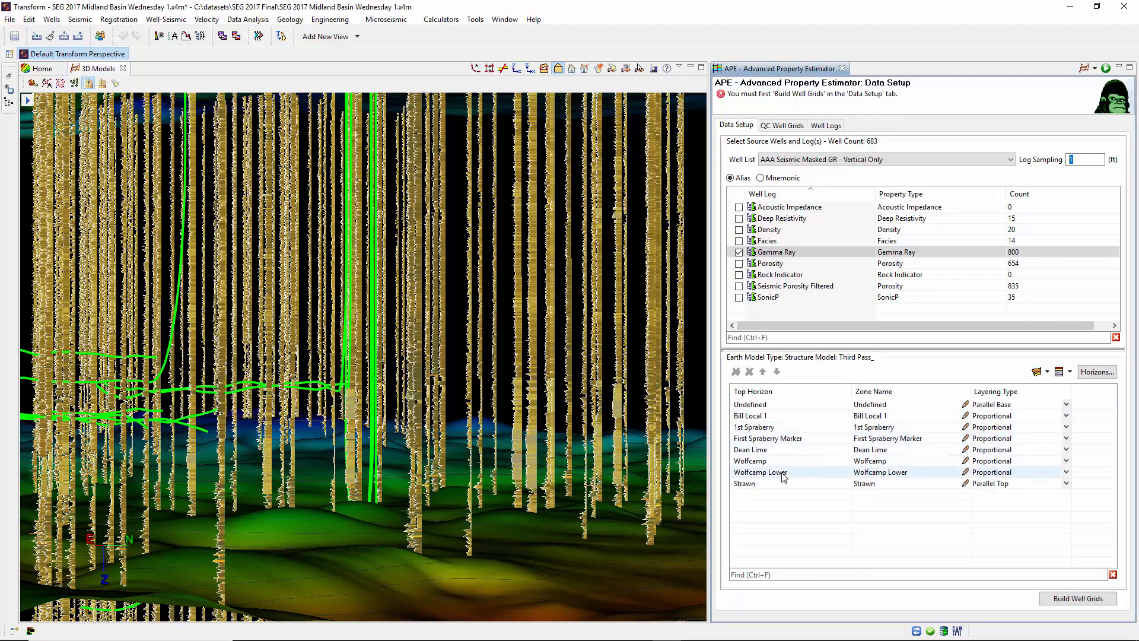
# Check the zones' layering type options, choose Proportional for 1st Spraberry, and build the well grids.
pyautogui.click(1000, 404)
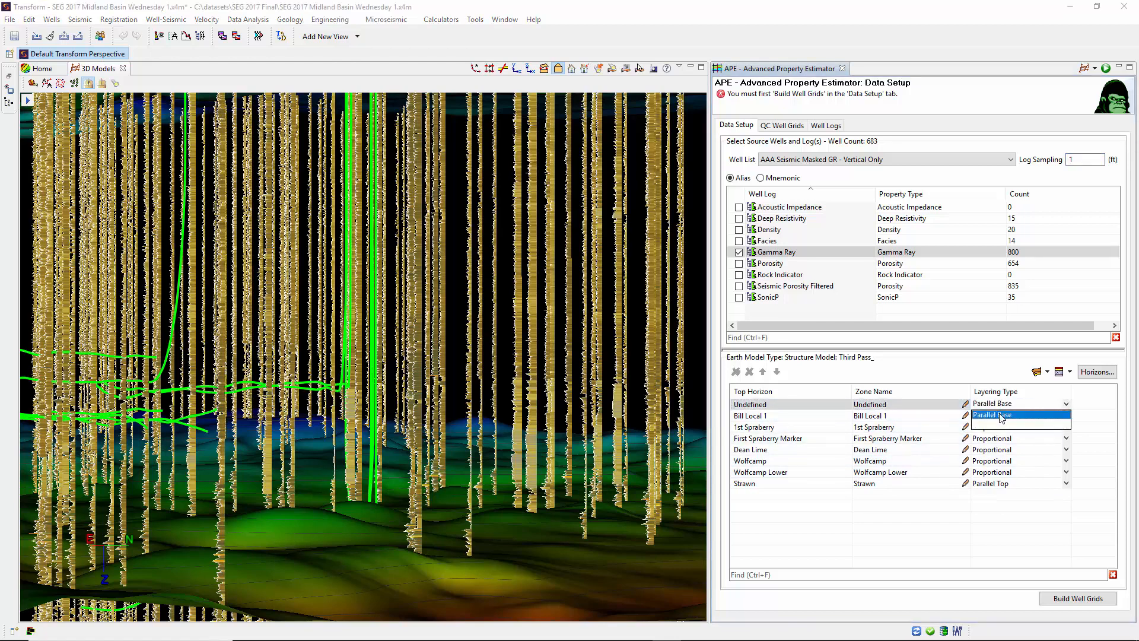
pyautogui.click(1002, 415)
pyautogui.click(997, 449)
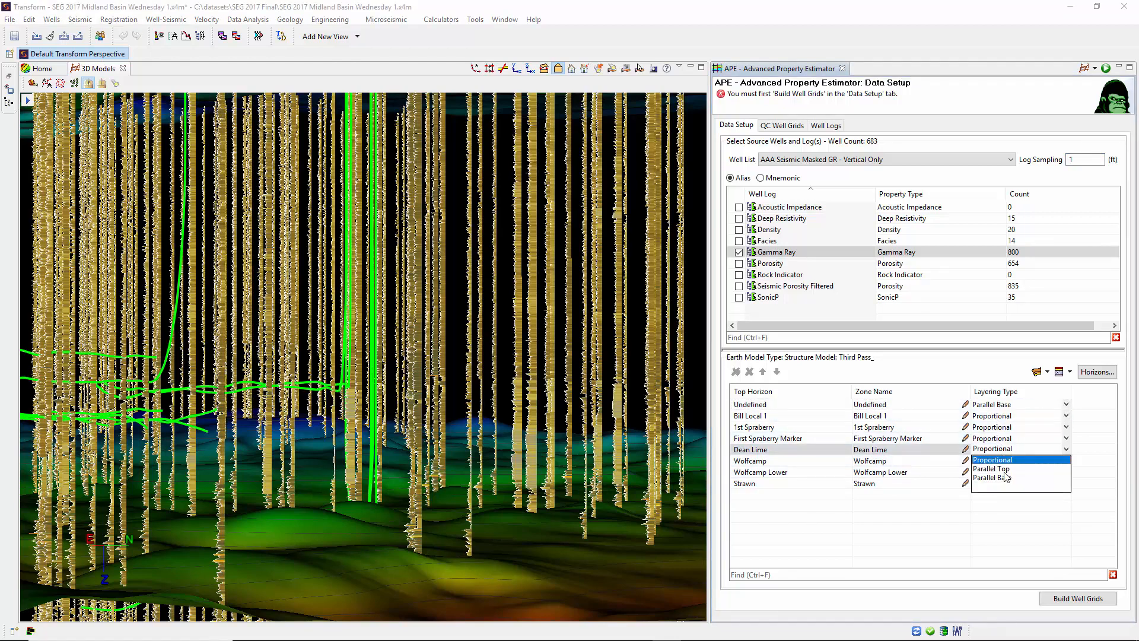
pyautogui.click(1003, 426)
pyautogui.click(1002, 426)
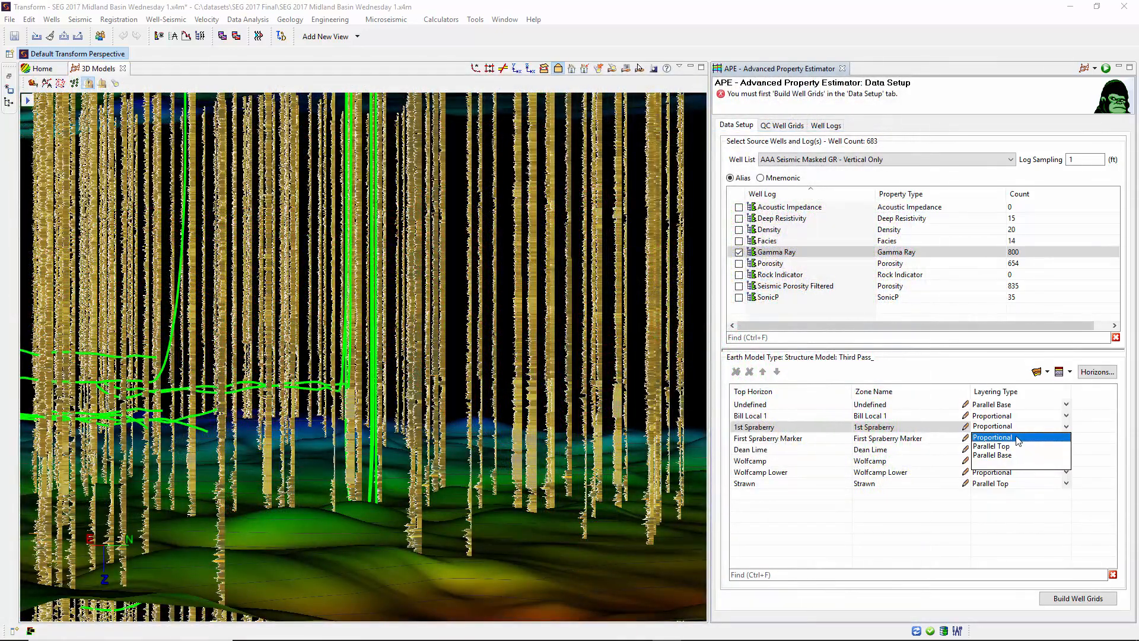
pyautogui.click(1018, 440)
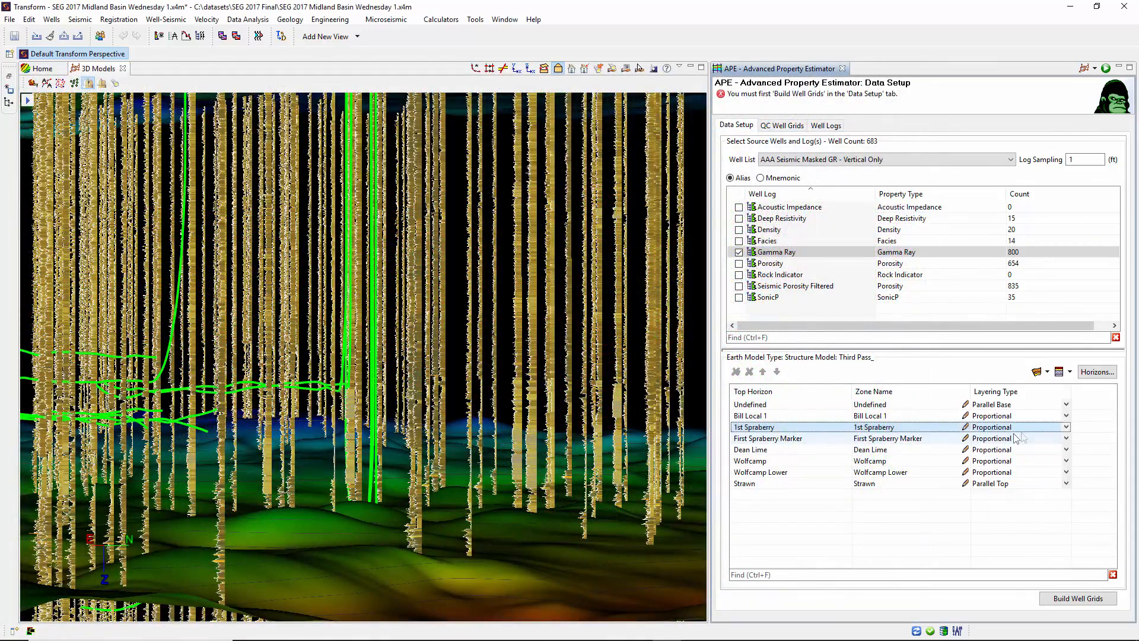
pyautogui.click(1069, 601)
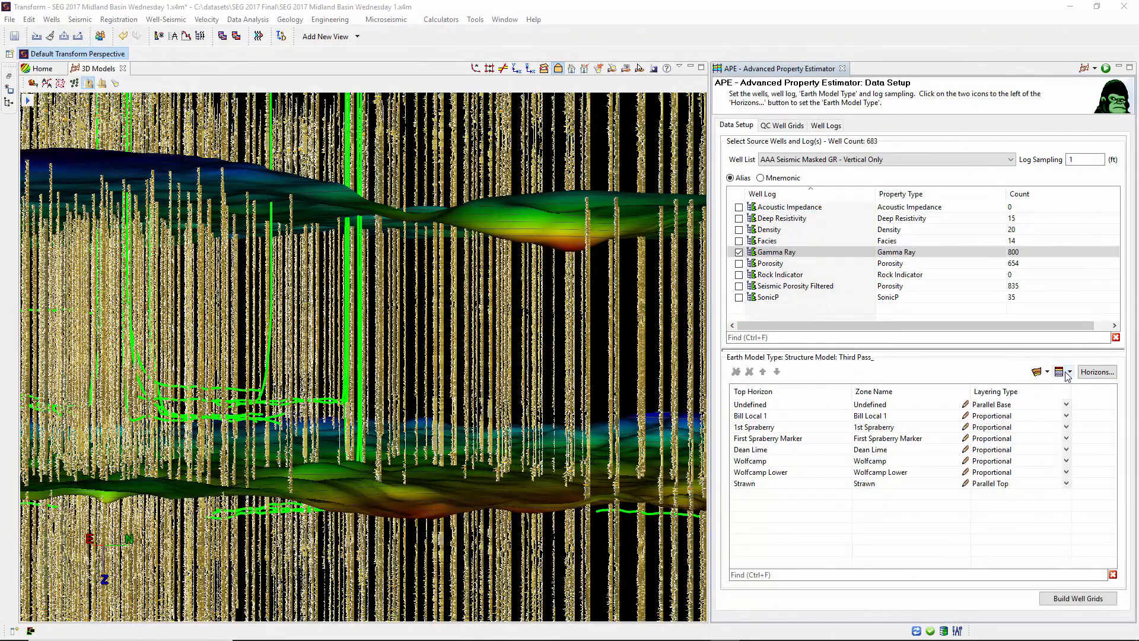
# Load Strat Column 3 as the earth model and choose Proportional layering for the First Spraberry zone.
pyautogui.click(1070, 374)
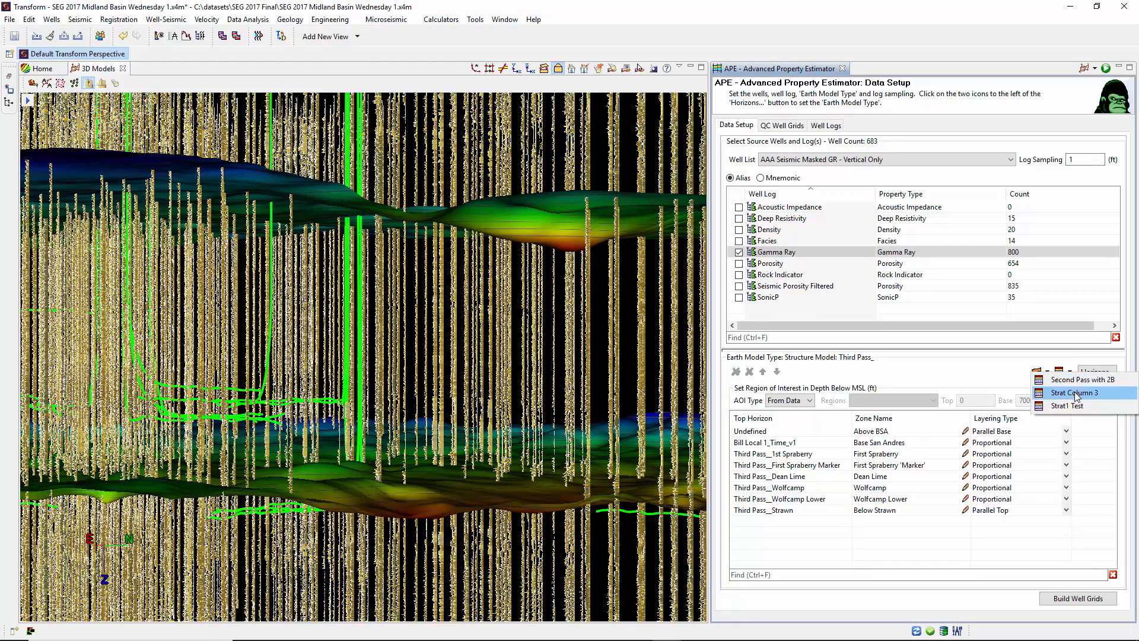
pyautogui.click(1076, 394)
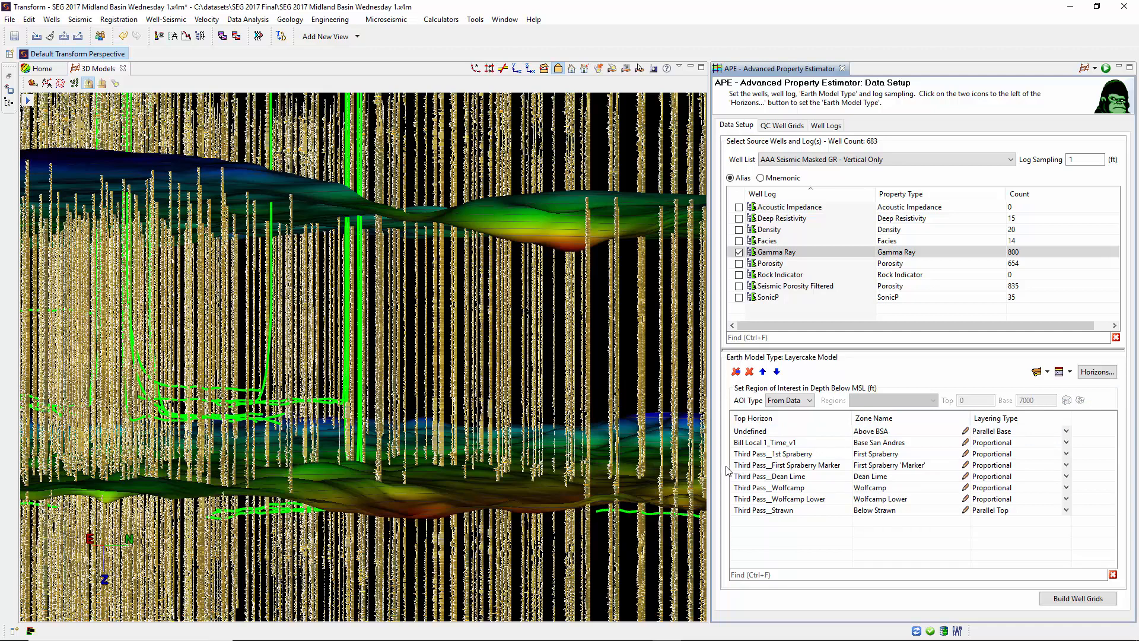
pyautogui.click(1024, 453)
pyautogui.click(1015, 464)
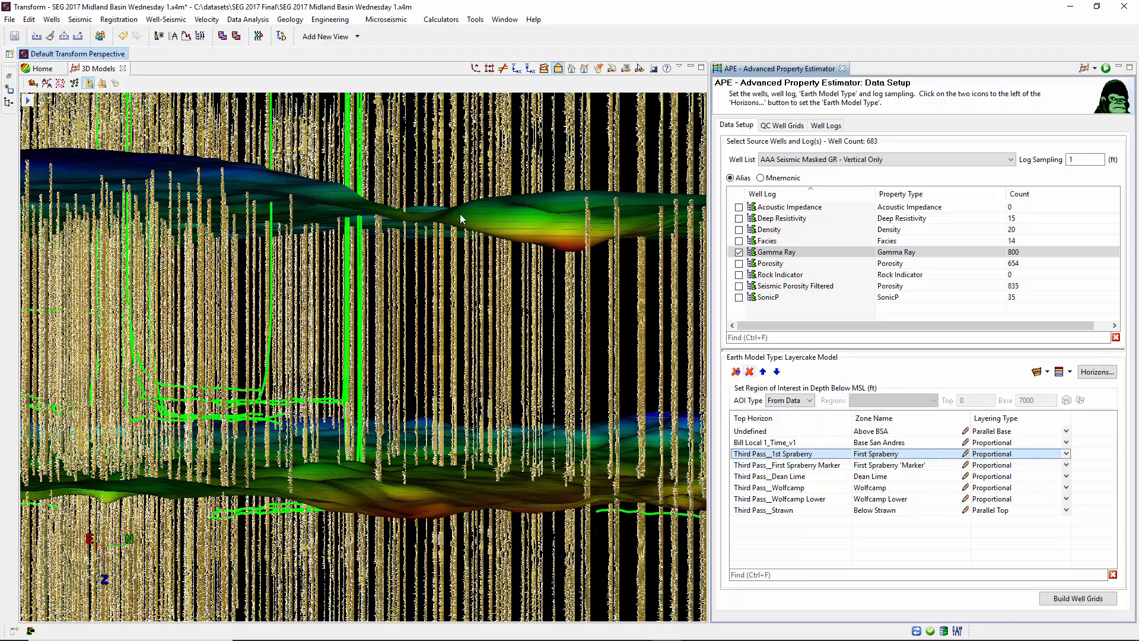
# Open the original Strat Column 3 for editing.
pyautogui.click(289, 20)
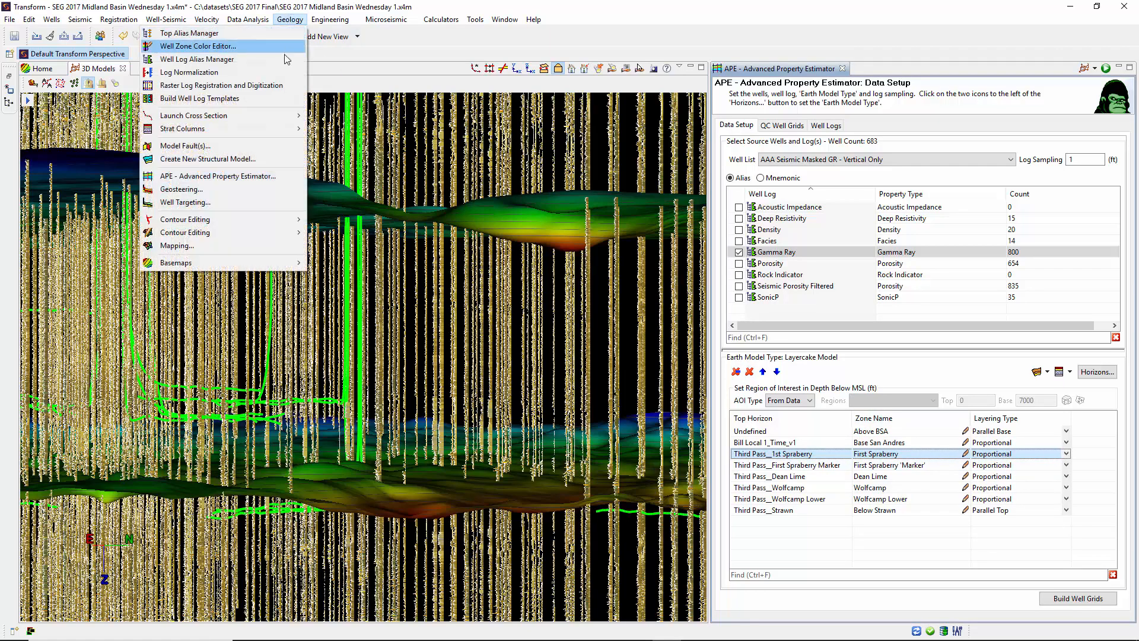
pyautogui.moveTo(266, 133)
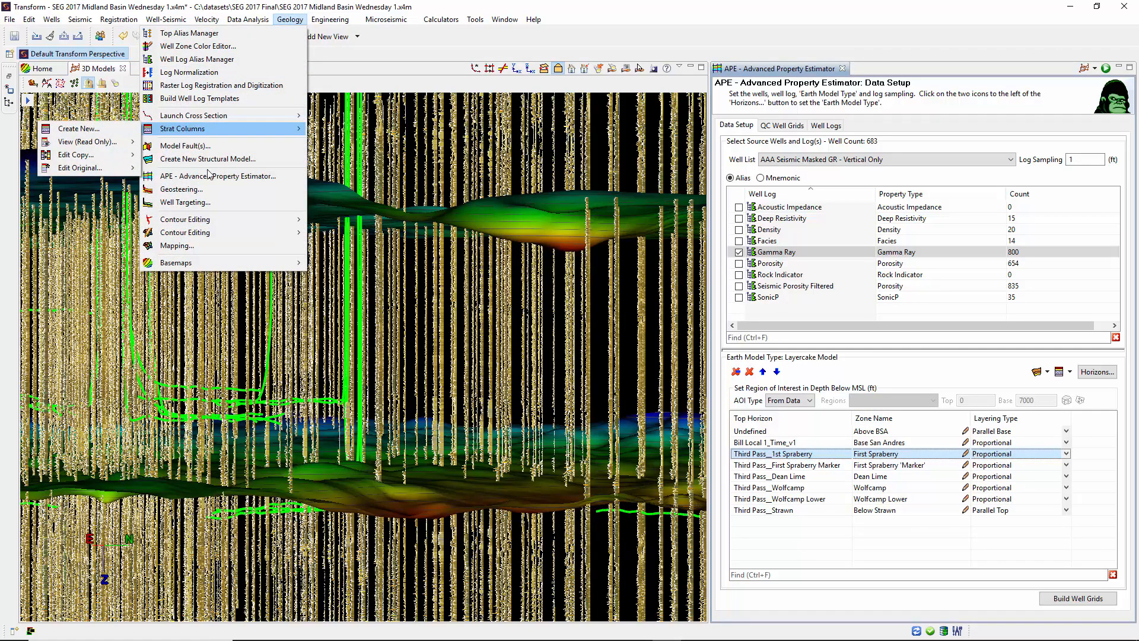
pyautogui.moveTo(89, 168)
pyautogui.click(204, 169)
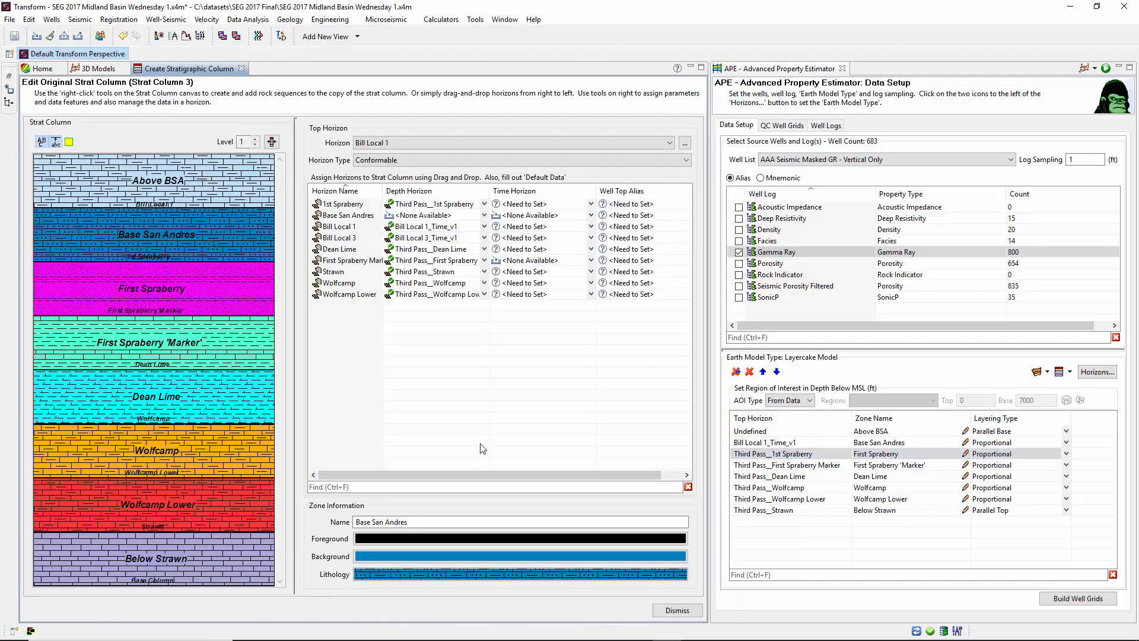
# Try moving 1st Spraberry into the strat column, and review the depth horizon choices for 1st Spraberry, Bill Local 3 and First Spraberry Marker.
pyautogui.moveTo(344, 204); pyautogui.dragTo(286, 217)
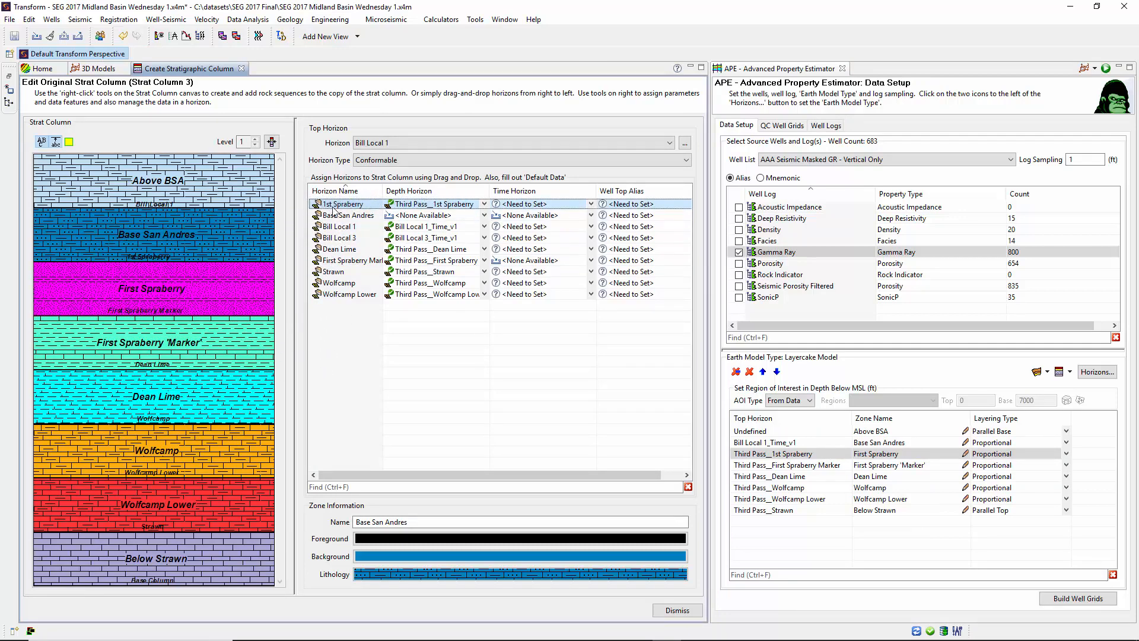
pyautogui.click(484, 204)
pyautogui.click(485, 207)
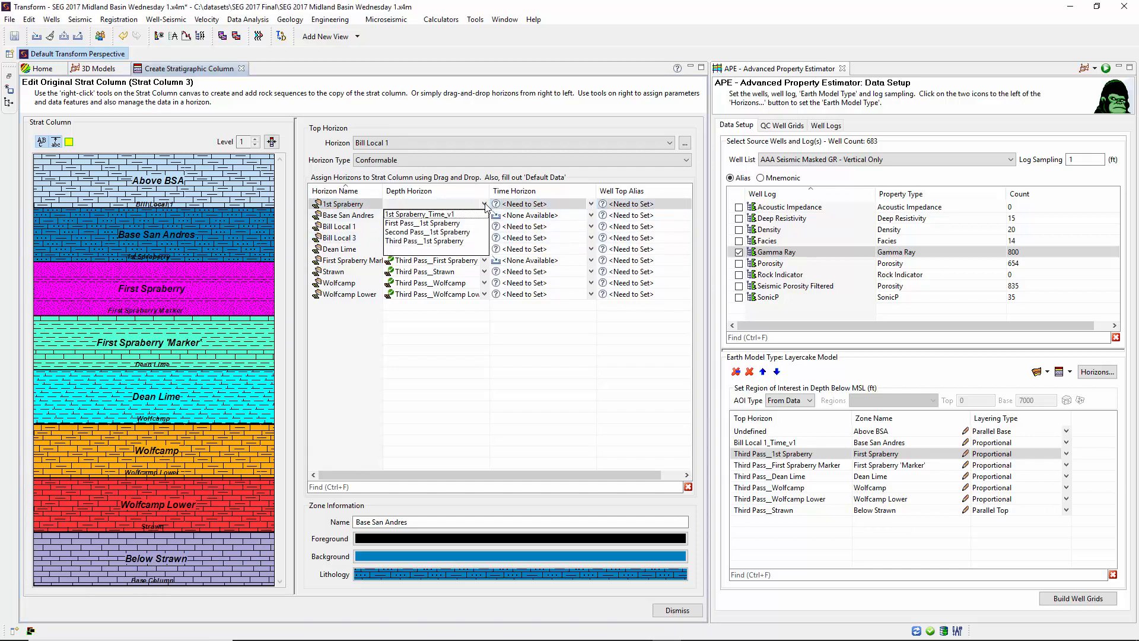
pyautogui.click(484, 238)
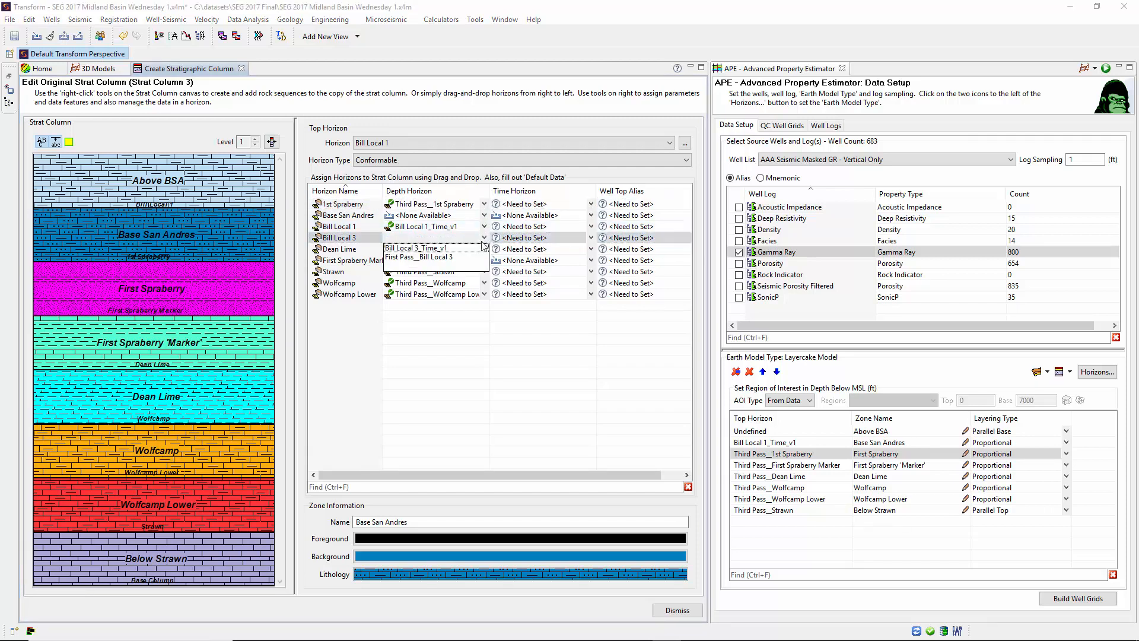
pyautogui.click(466, 354)
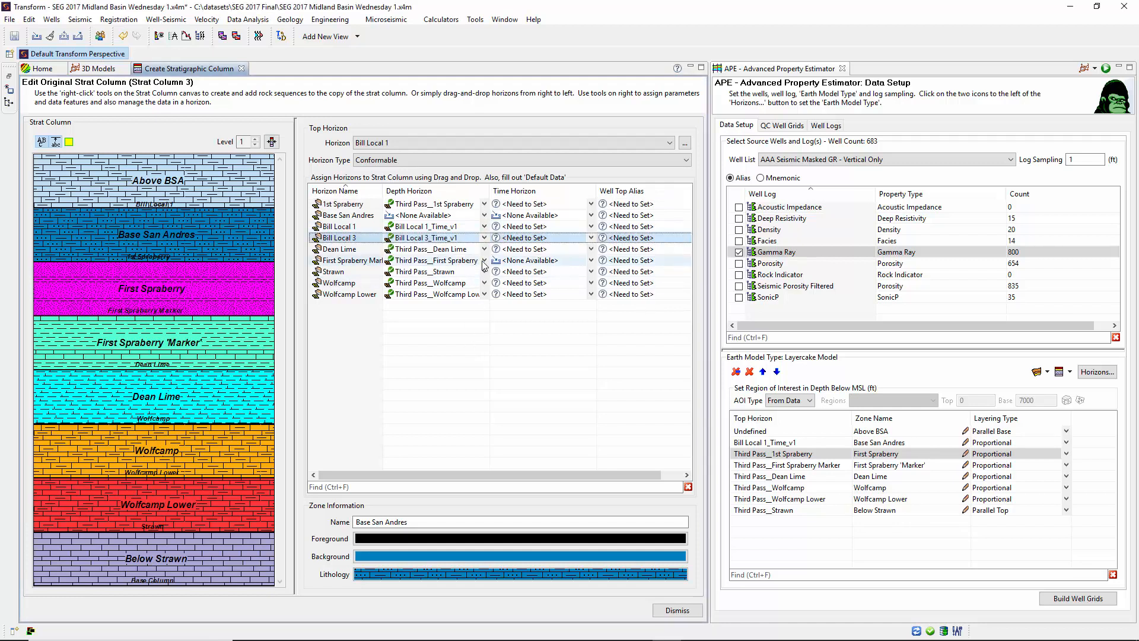
pyautogui.click(484, 261)
pyautogui.click(456, 349)
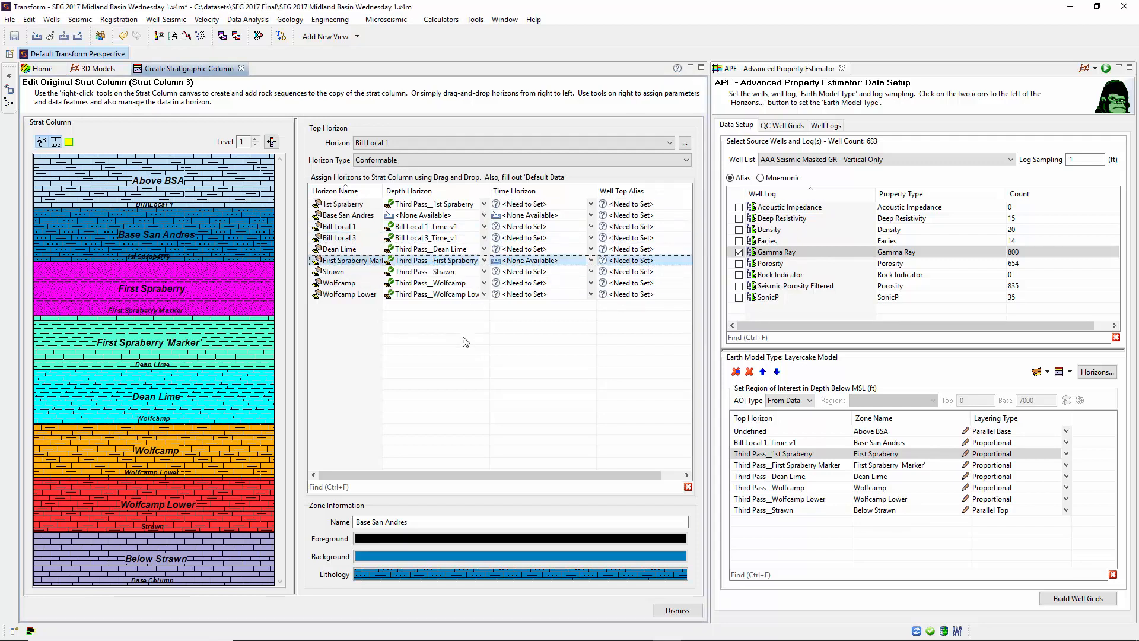
# Set the time horizon of Bill Local 1 to Bill_local_1_smooth and of Strawn to Strawn_Copy_of_Local3.
pyautogui.click(591, 226)
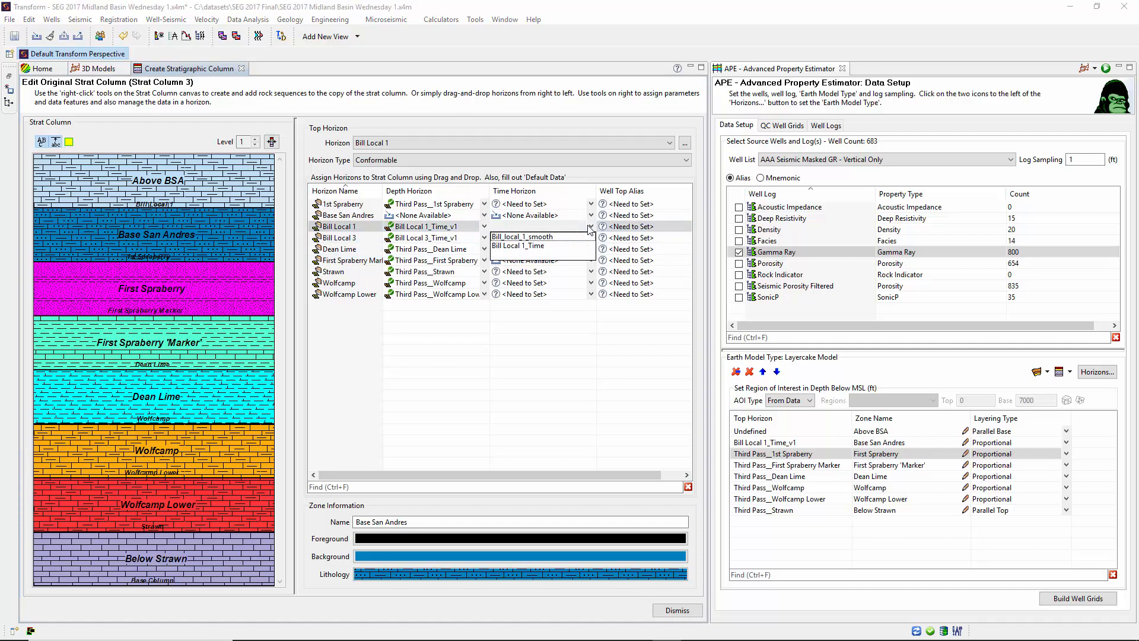
pyautogui.click(528, 237)
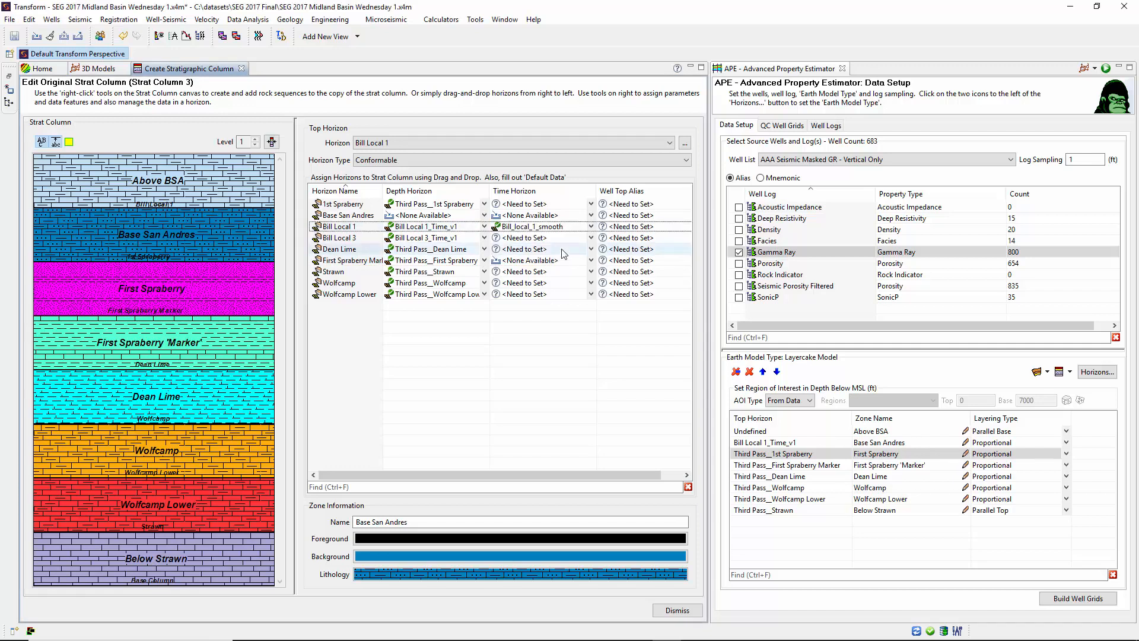
pyautogui.click(590, 260)
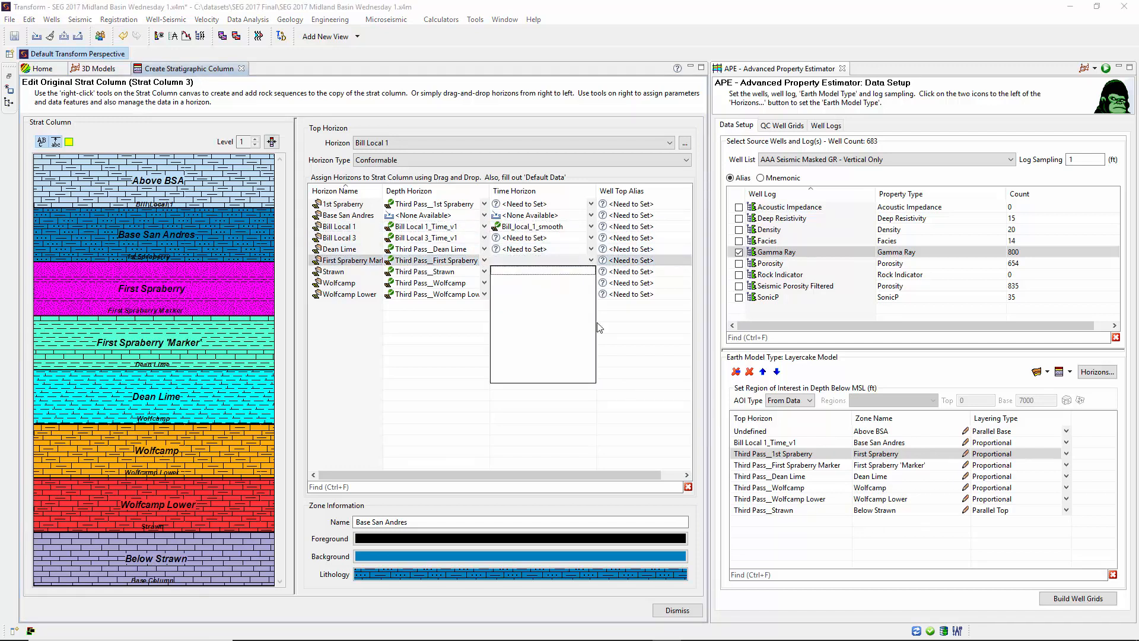
pyautogui.click(602, 347)
pyautogui.click(589, 272)
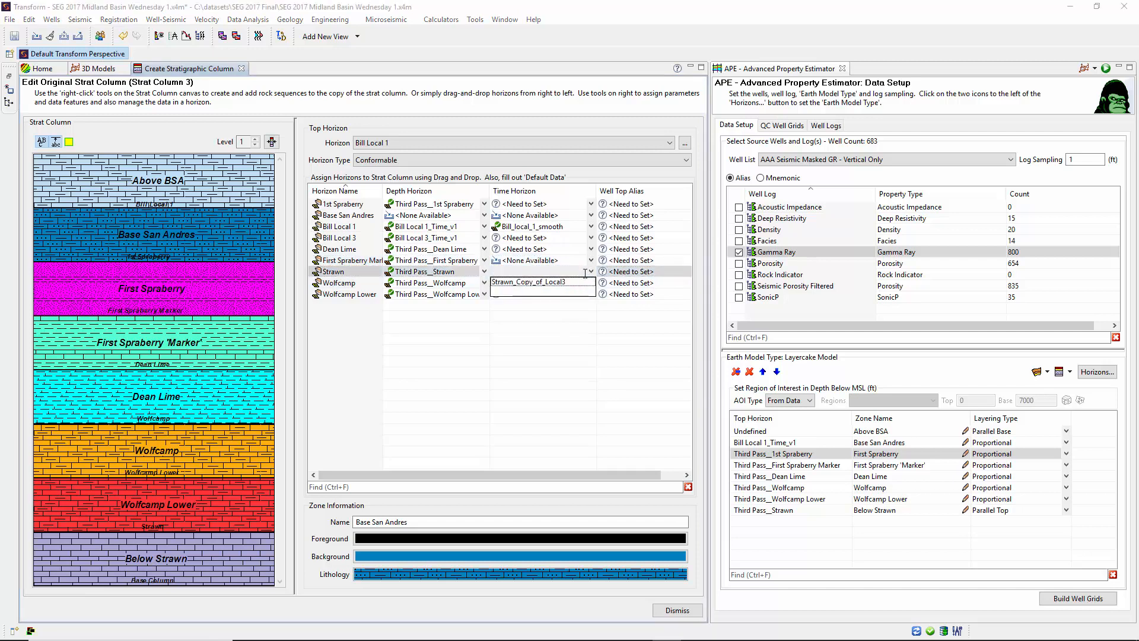
pyautogui.click(572, 283)
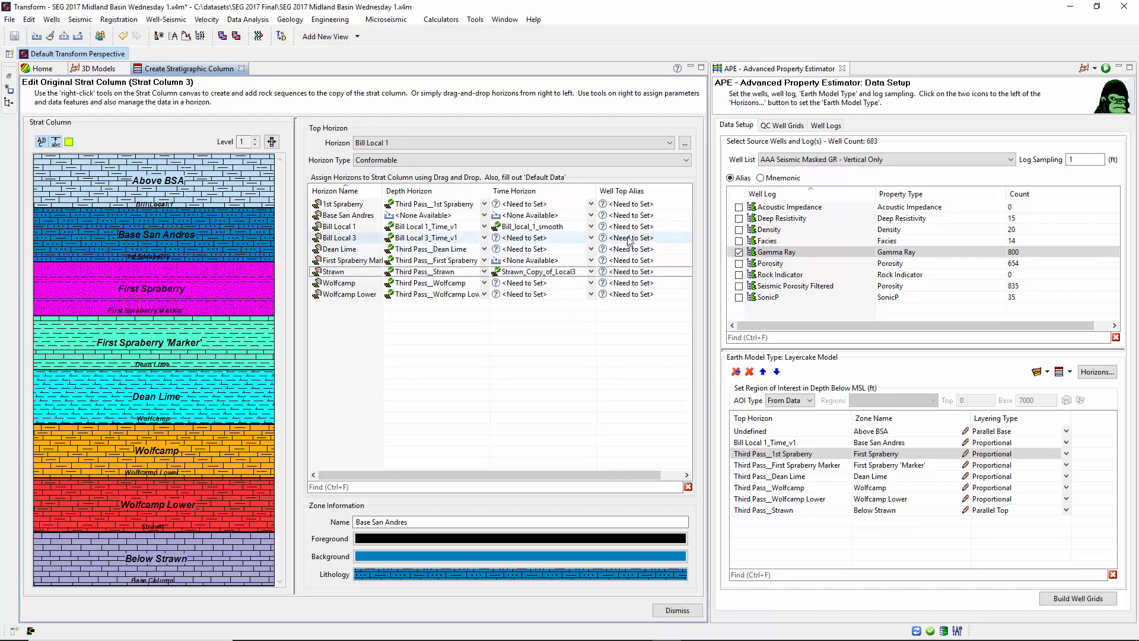
# Assign the 1st Spraberry and Base San Andres well top aliases to their matching horizons, and build the well grids.
pyautogui.click(632, 204)
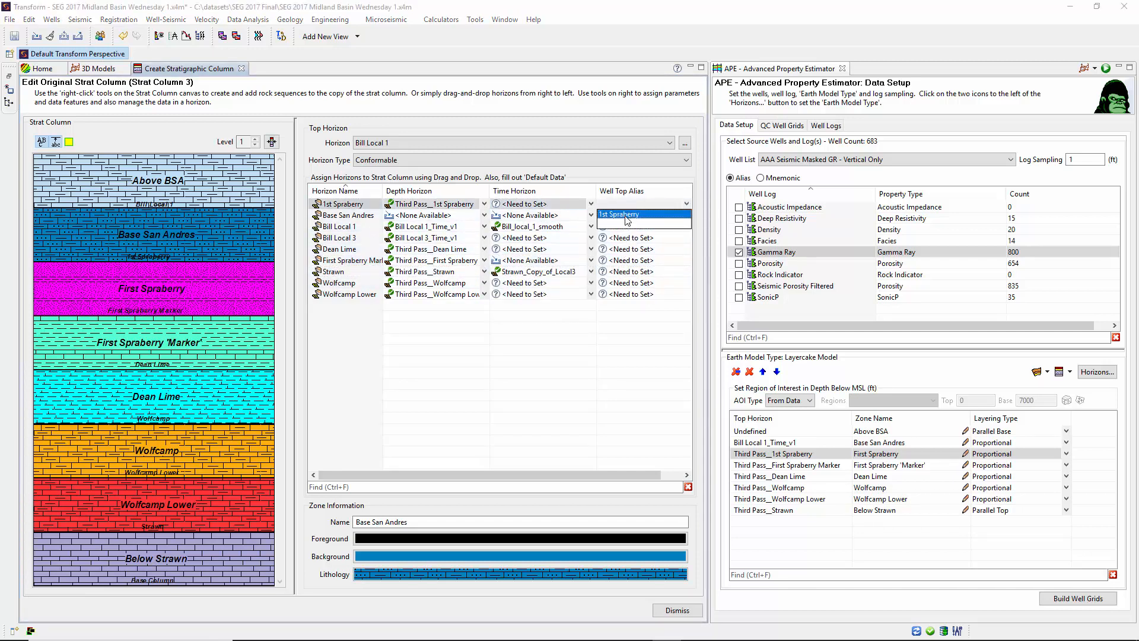
pyautogui.click(626, 215)
pyautogui.click(630, 215)
pyautogui.click(630, 227)
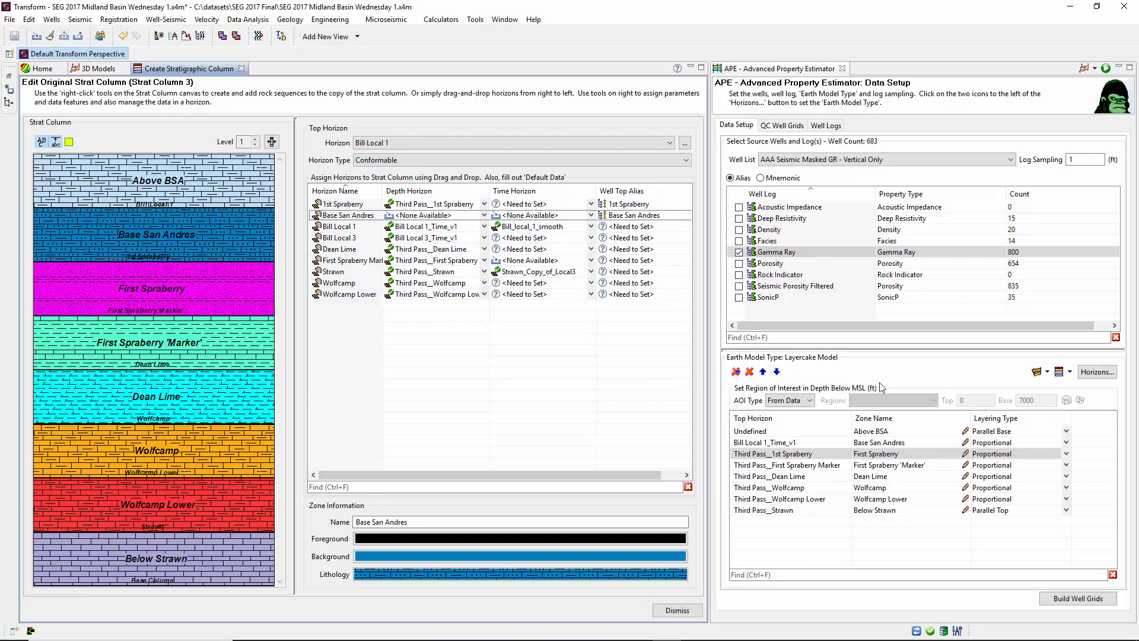
pyautogui.click(1089, 601)
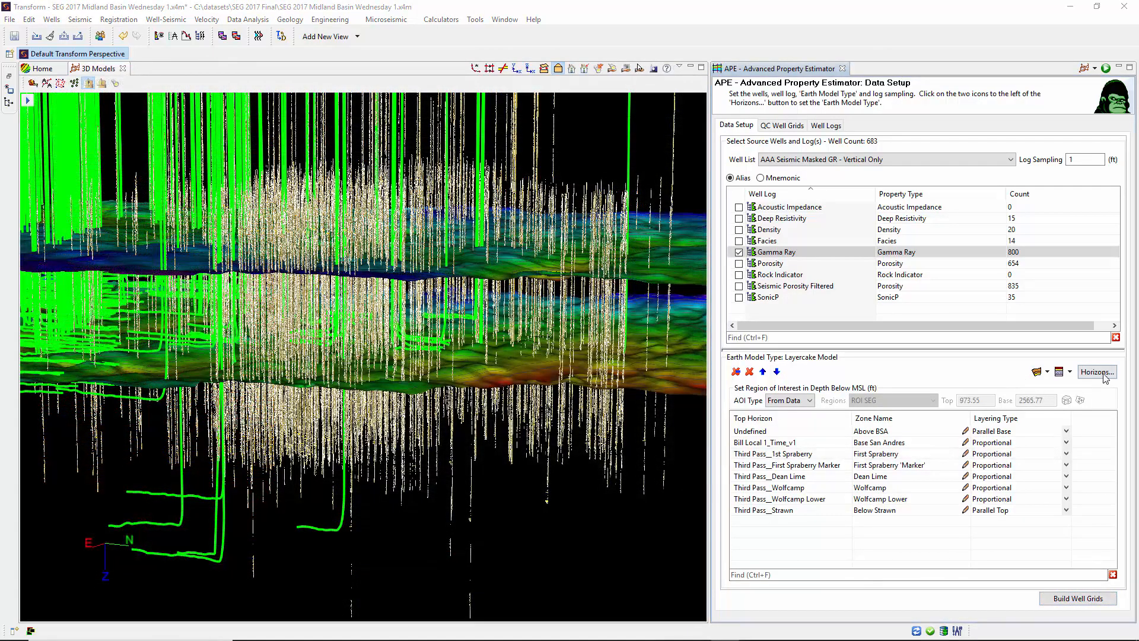
# Replace the earth model's horizons with the seven Third Pass horizons, from Third Pass__1st Spraberry through Third Pass__Wolfcamp Lower.
pyautogui.click(1104, 375)
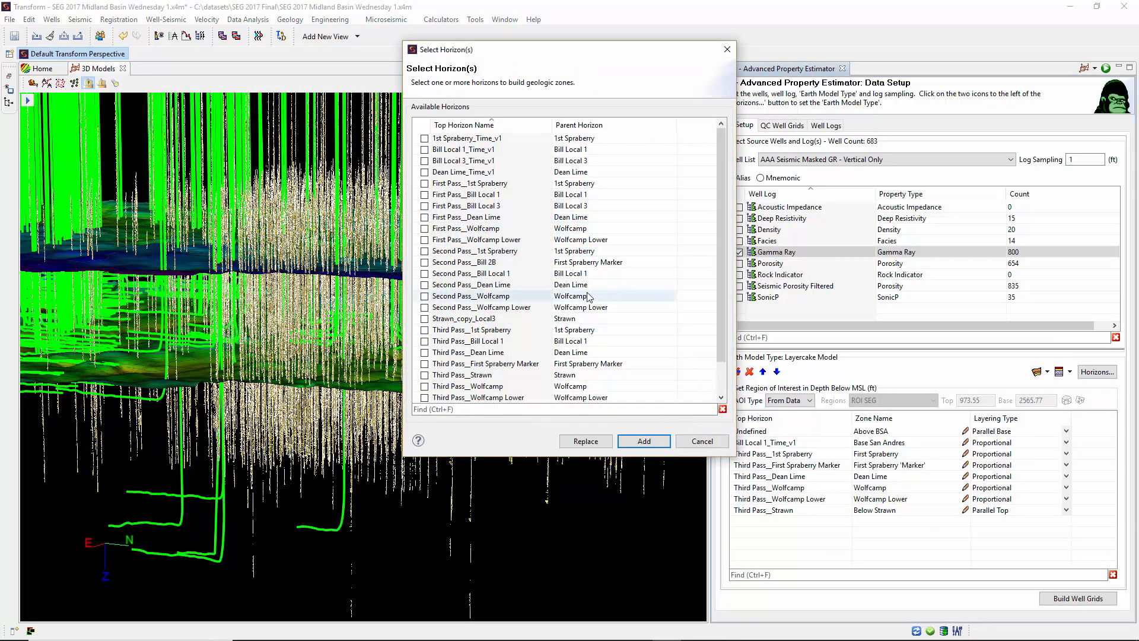
pyautogui.scroll(-1, 552, 299)
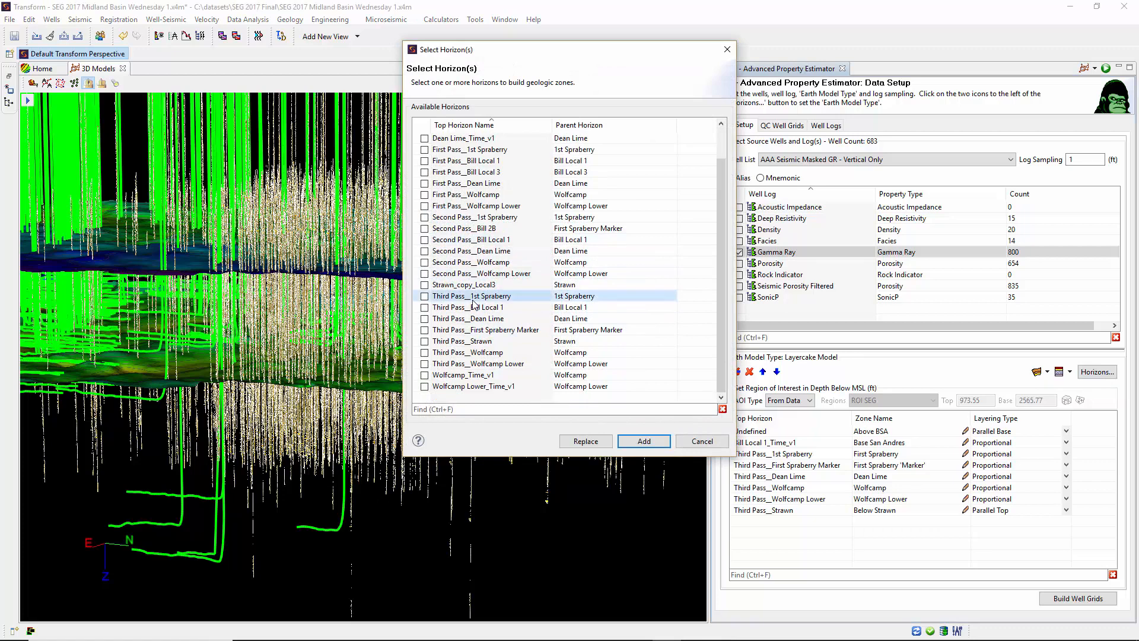
pyautogui.keyDown('shift'); pyautogui.click(477, 363); pyautogui.keyUp('shift')
pyautogui.rightClick(477, 366)
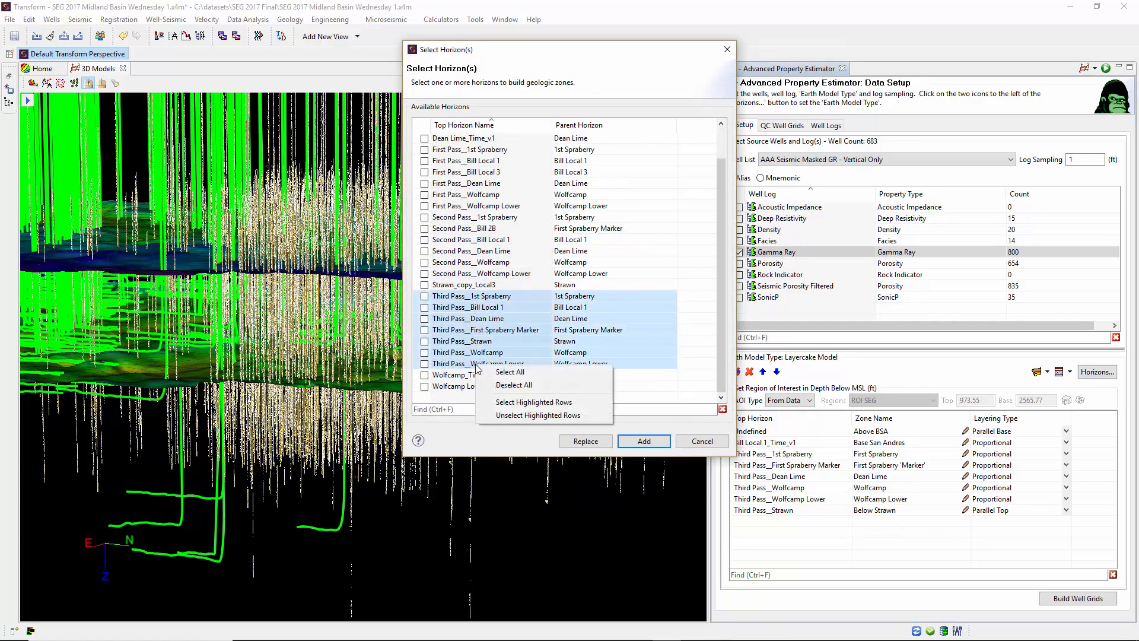
pyautogui.click(534, 402)
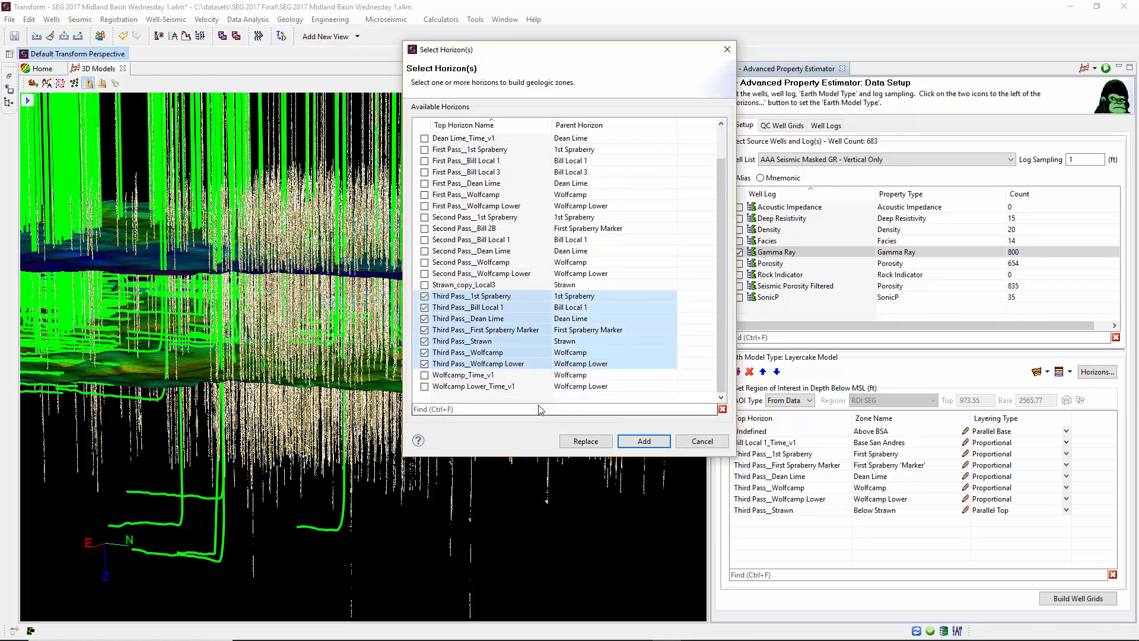
pyautogui.click(590, 445)
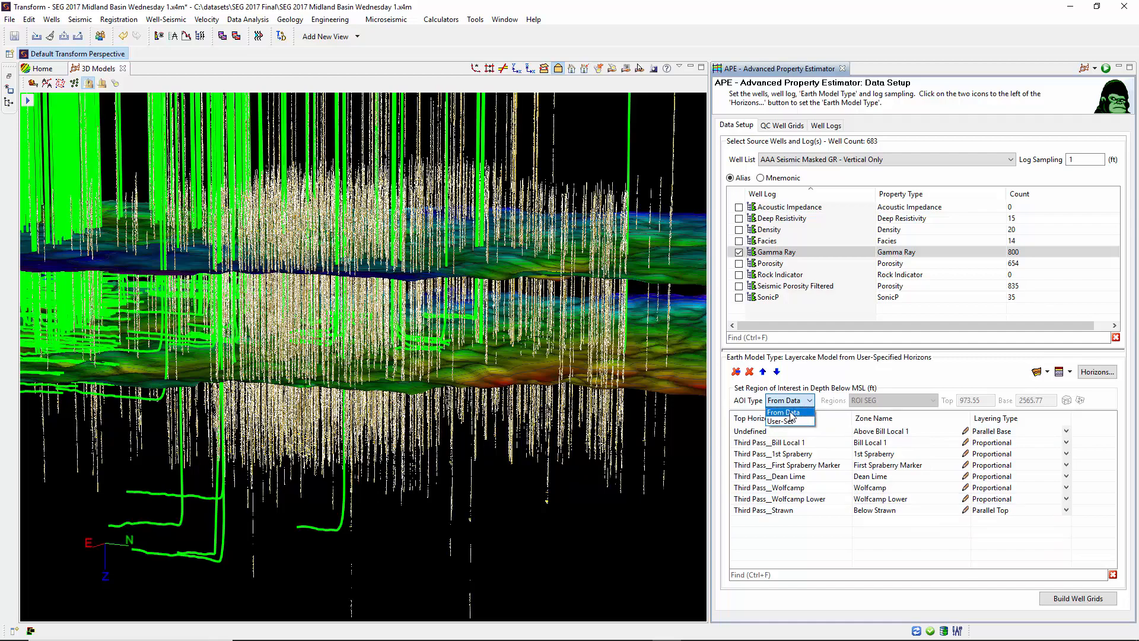
# Keep the AOI type at From Data and look at the wells and horizons in the 3D model.
pyautogui.click(791, 416)
pyautogui.click(619, 443)
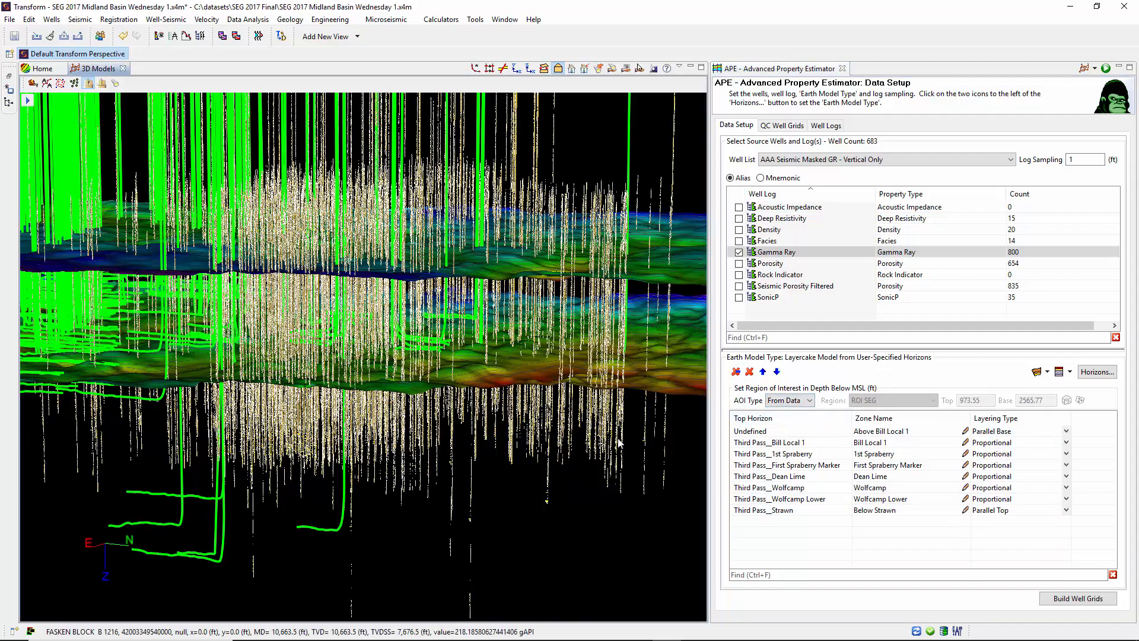
pyautogui.scroll(-3, 613, 421)
pyautogui.moveTo(613, 421); pyautogui.dragTo(589, 435)
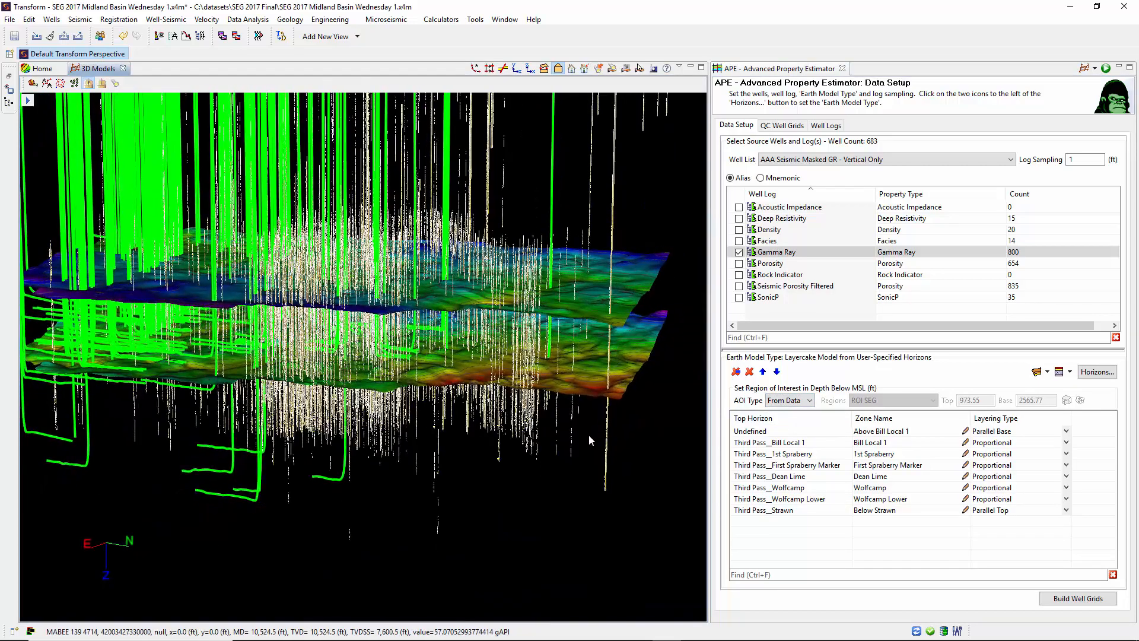
# Load the estimator data into an Advanced Property Estimation 3D view and examine the region outline, wells and horizons from several angles.
pyautogui.click(1095, 68)
pyautogui.click(1075, 87)
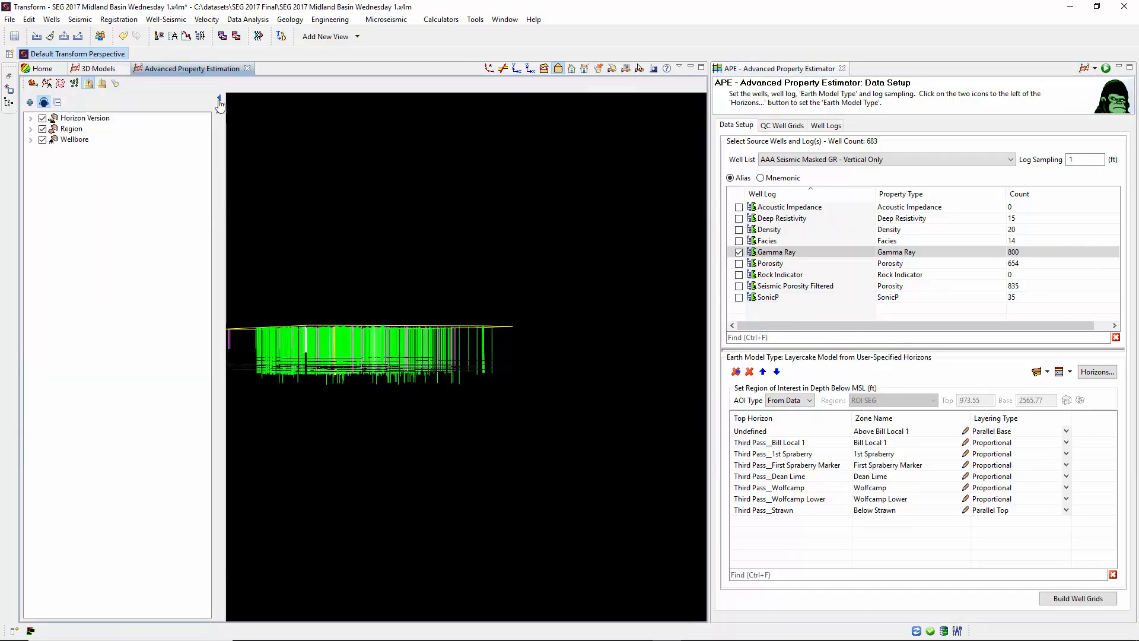
pyautogui.click(219, 100)
pyautogui.moveTo(315, 208); pyautogui.dragTo(306, 282)
pyautogui.moveTo(413, 271); pyautogui.dragTo(664, 380)
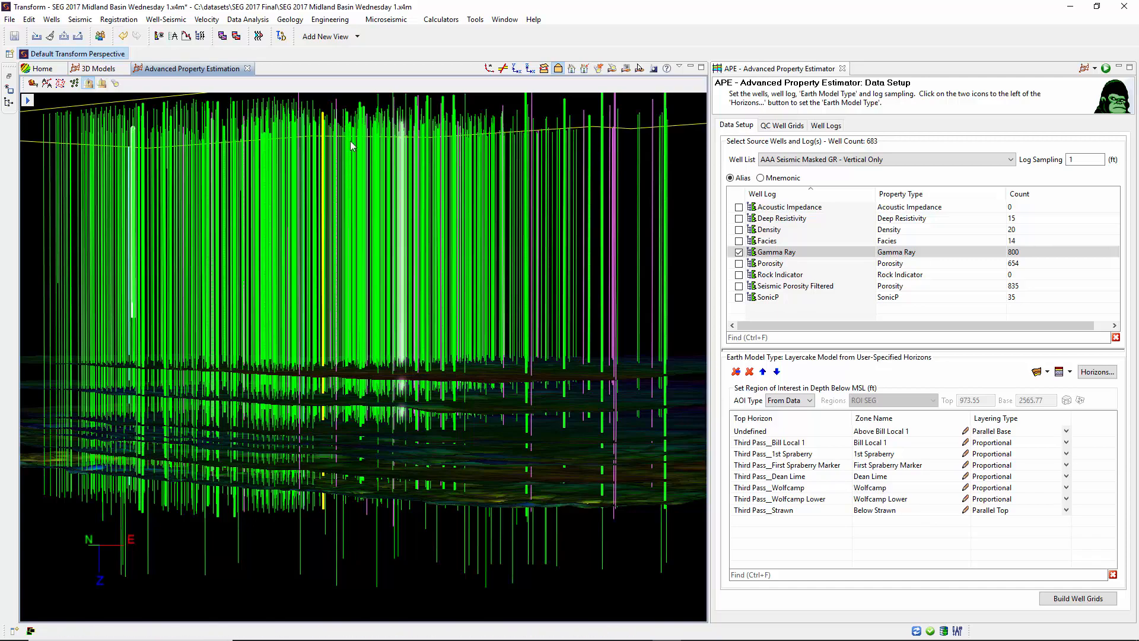
pyautogui.moveTo(351, 145); pyautogui.dragTo(247, 564)
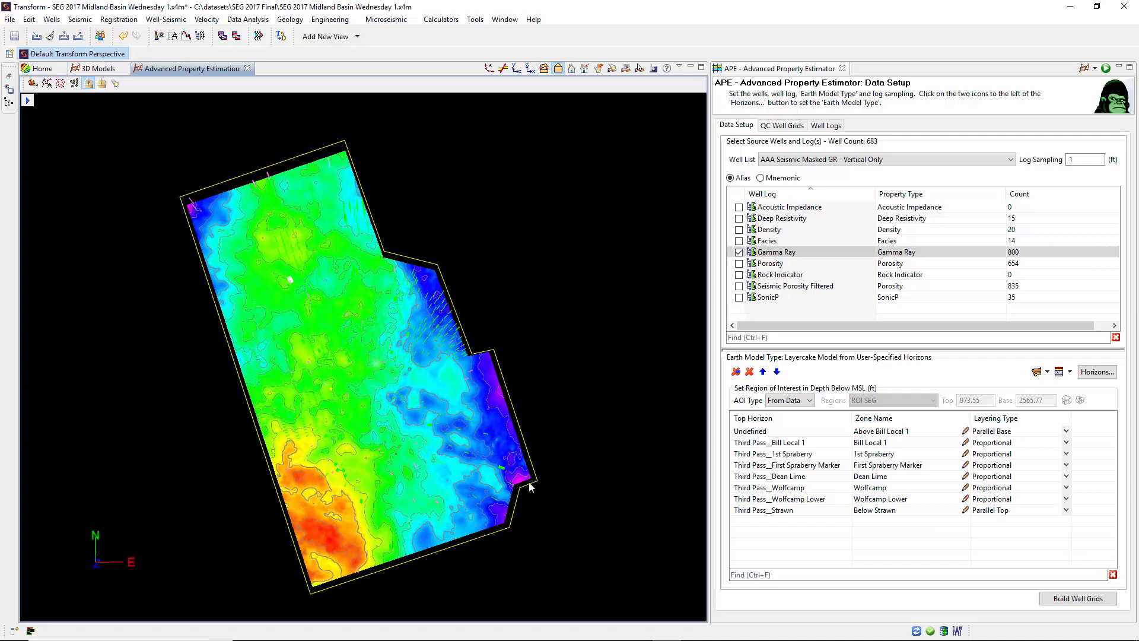
pyautogui.moveTo(311, 524); pyautogui.dragTo(557, 148)
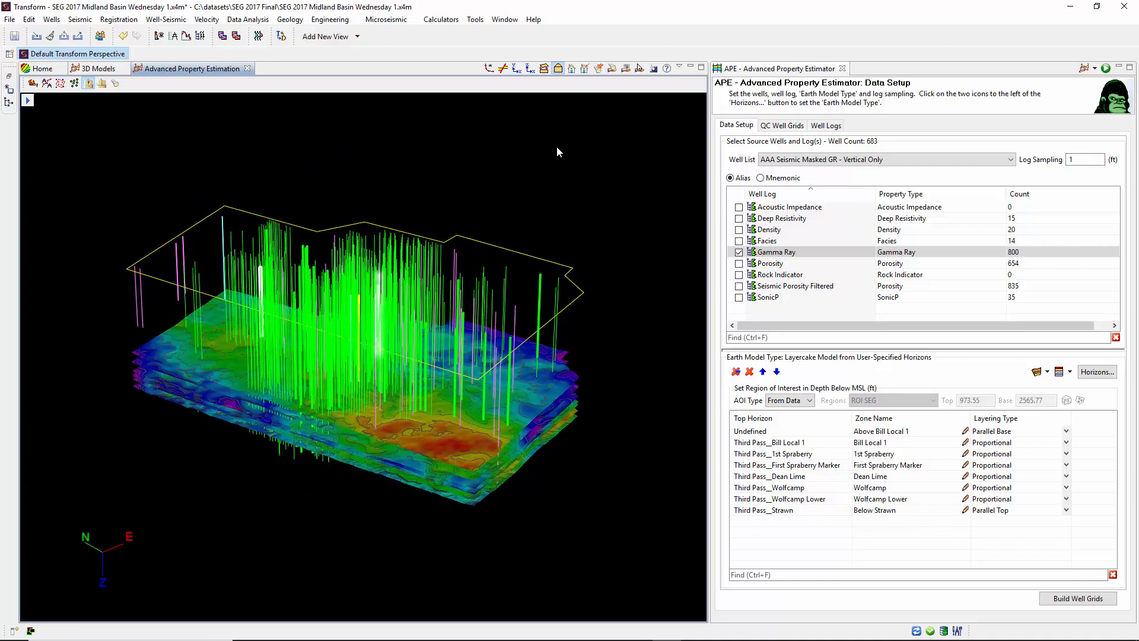
pyautogui.moveTo(469, 362); pyautogui.dragTo(496, 297)
pyautogui.scroll(7, 494, 302)
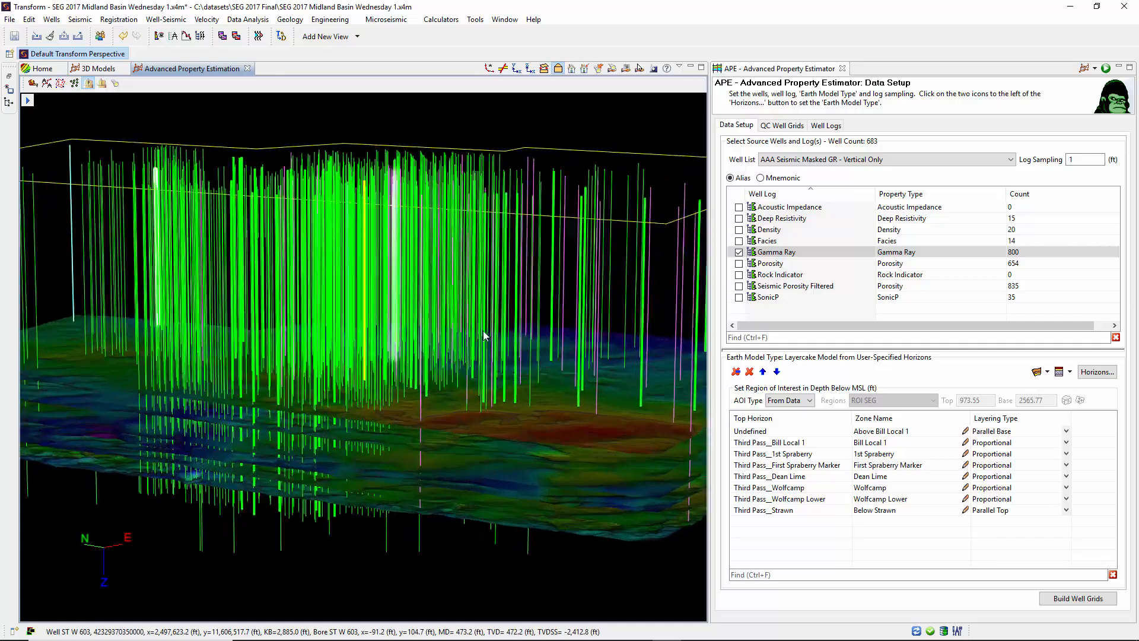
pyautogui.moveTo(470, 375); pyautogui.dragTo(432, 341)
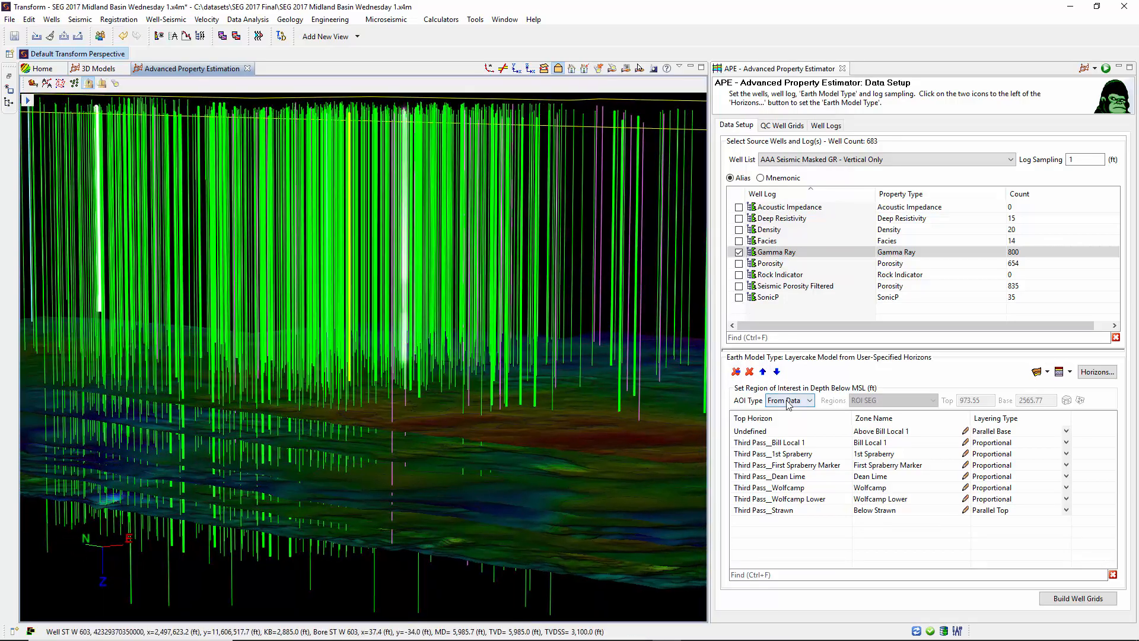
# Set the AOI type to User-Set with the ROI SEG region and show the region of interest in 3D.
pyautogui.click(790, 401)
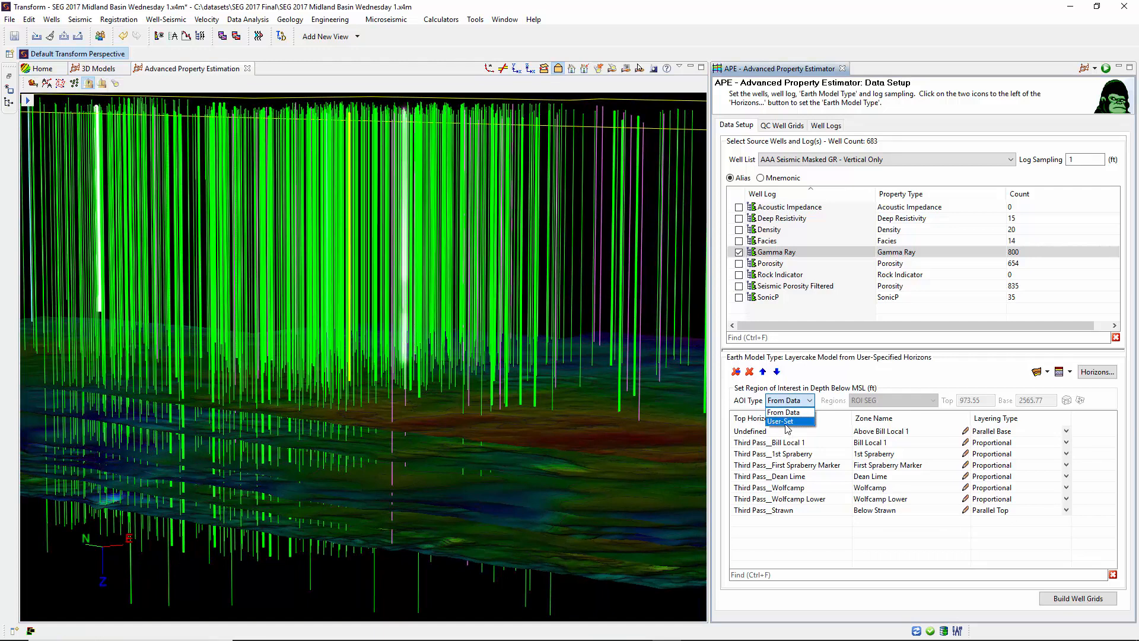
pyautogui.click(786, 422)
pyautogui.click(873, 401)
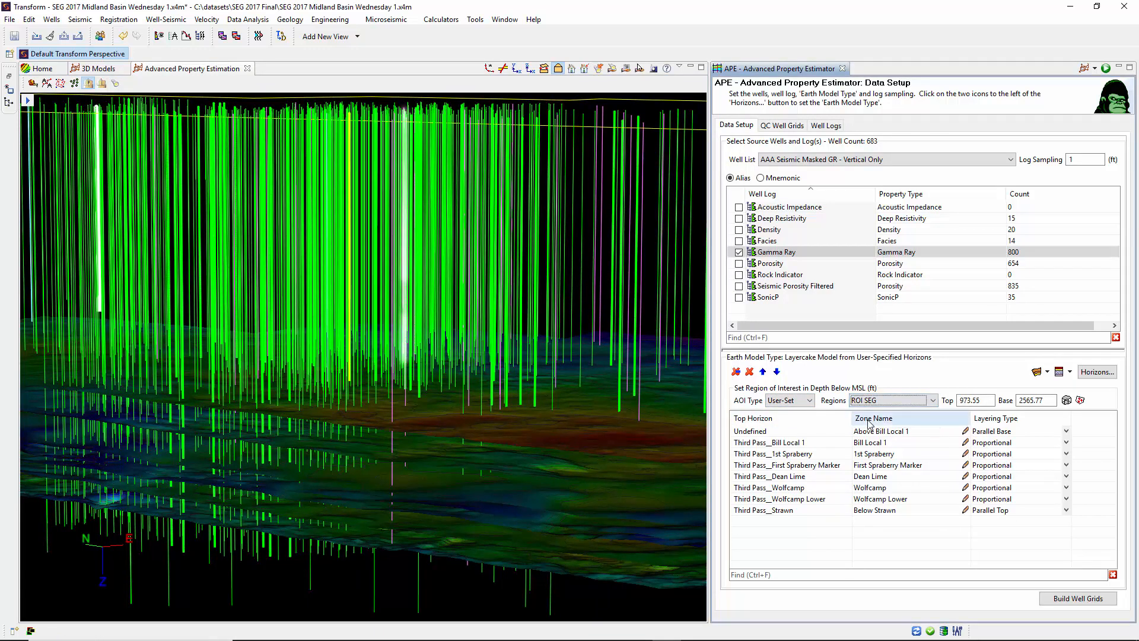
pyautogui.click(1066, 400)
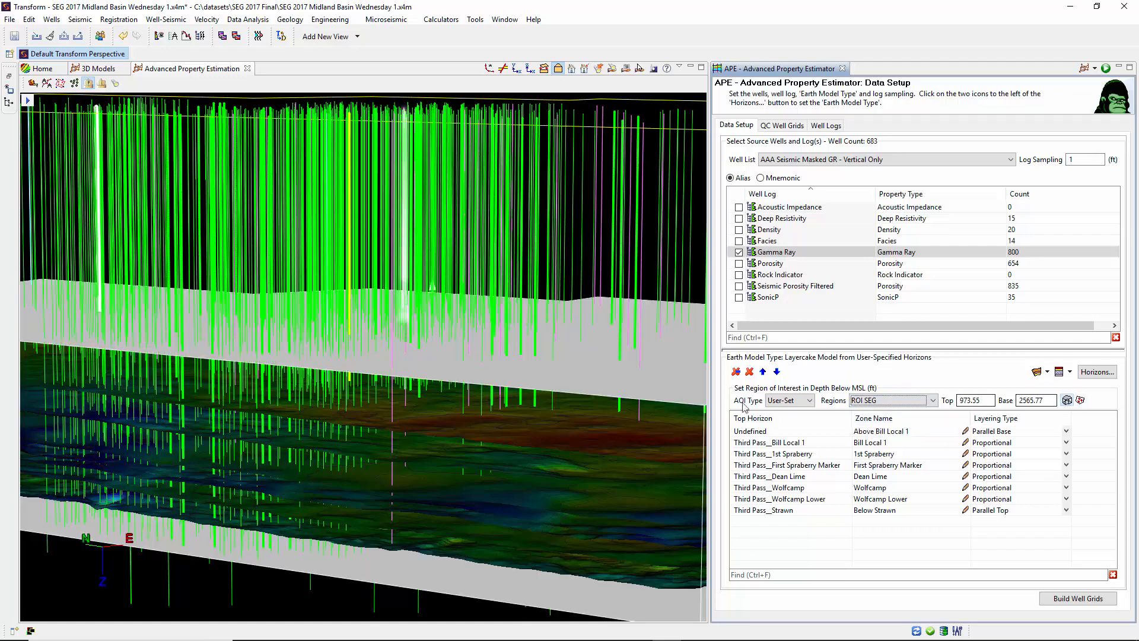
# Extend the region of interest's base to about 2864 ft and its top to about -451 ft, and build the well grids.
pyautogui.moveTo(489, 422); pyautogui.dragTo(386, 494)
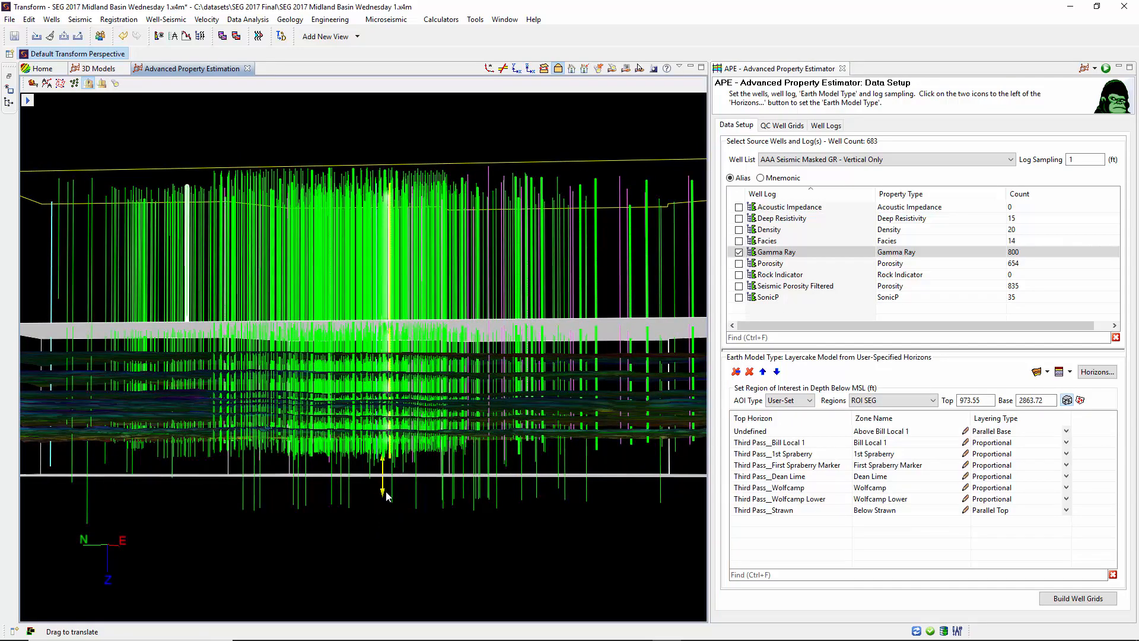
pyautogui.scroll(6, 418, 376)
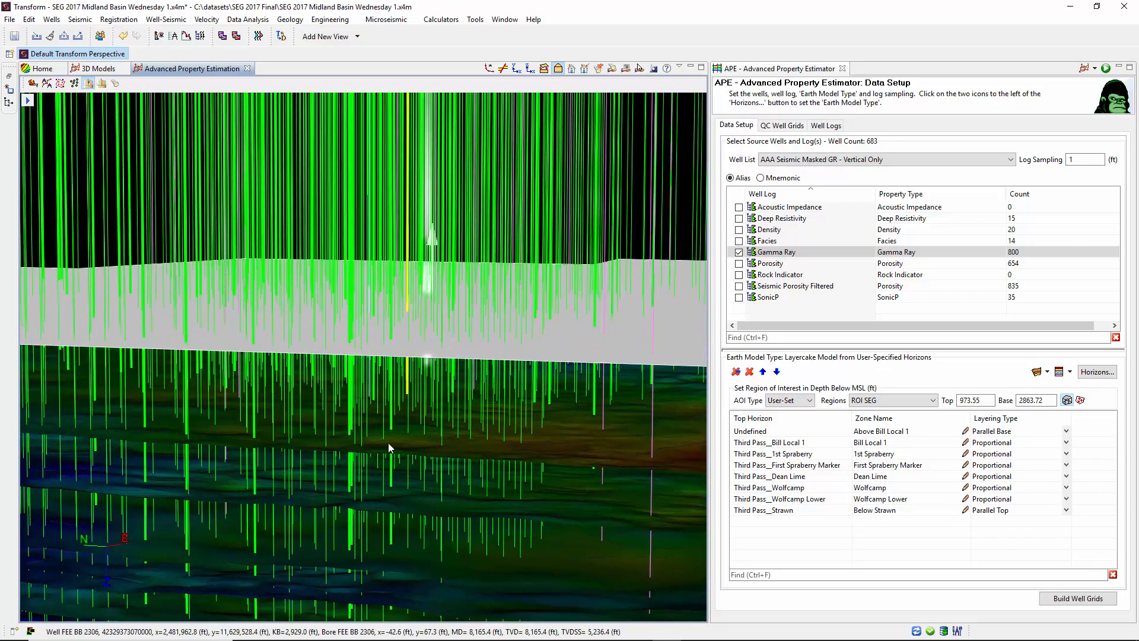
pyautogui.scroll(5, 388, 442)
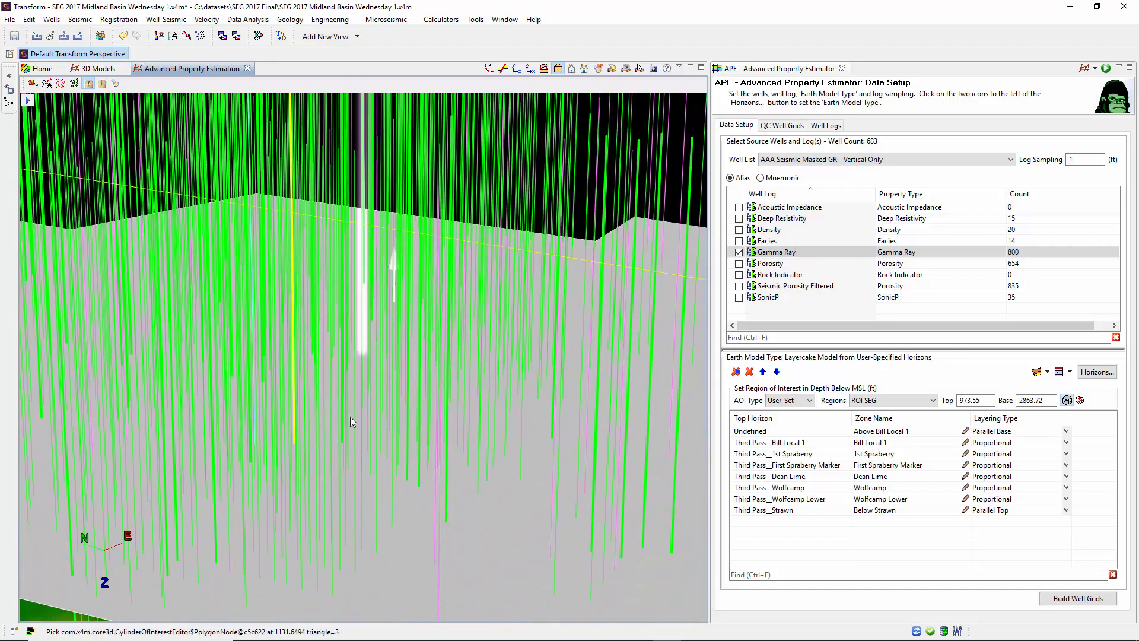
pyautogui.moveTo(400, 247); pyautogui.dragTo(428, 8)
pyautogui.scroll(-10, 399, 476)
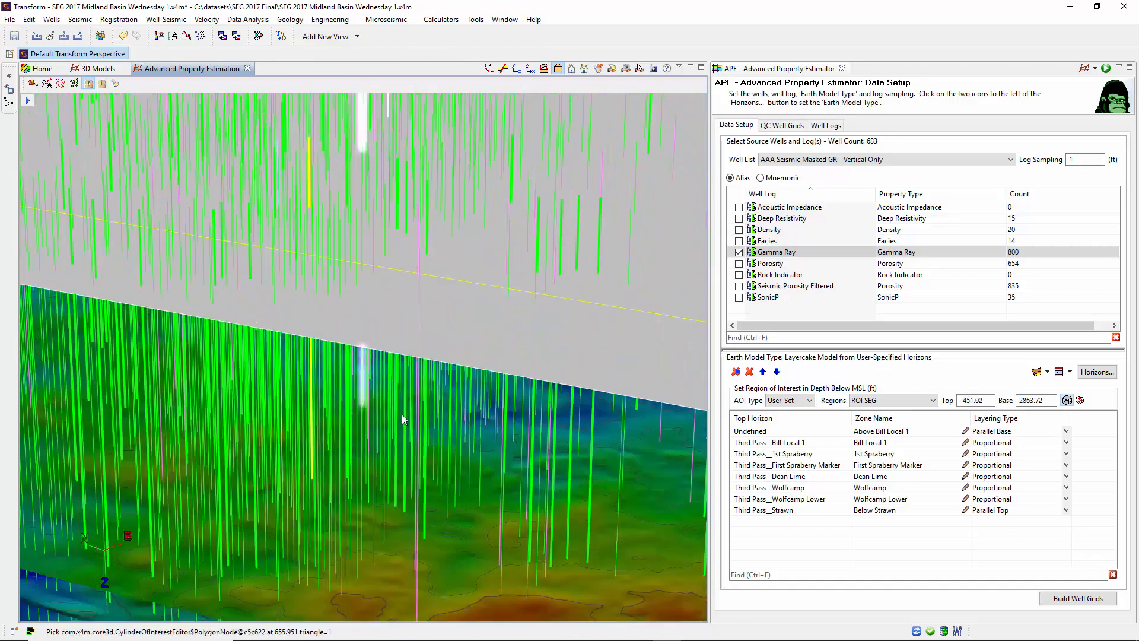
pyautogui.moveTo(499, 335); pyautogui.dragTo(367, 371)
pyautogui.click(1083, 598)
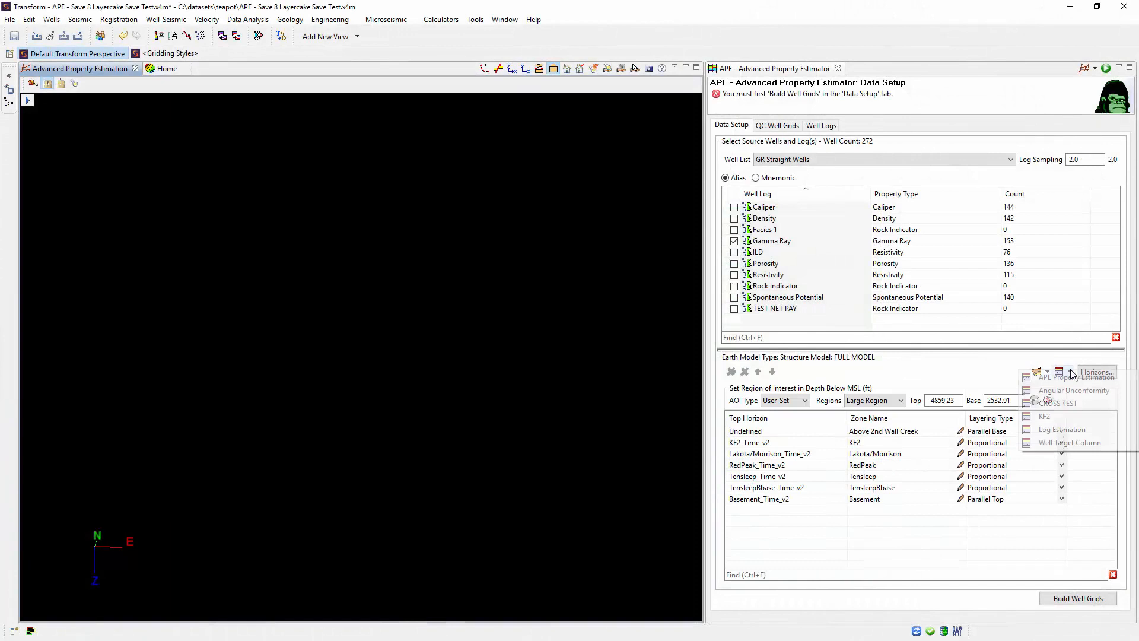
# Use the APE Property Estimation strat column as the earth model, and load its wells and horizons into the 3D view.
pyautogui.click(1072, 373)
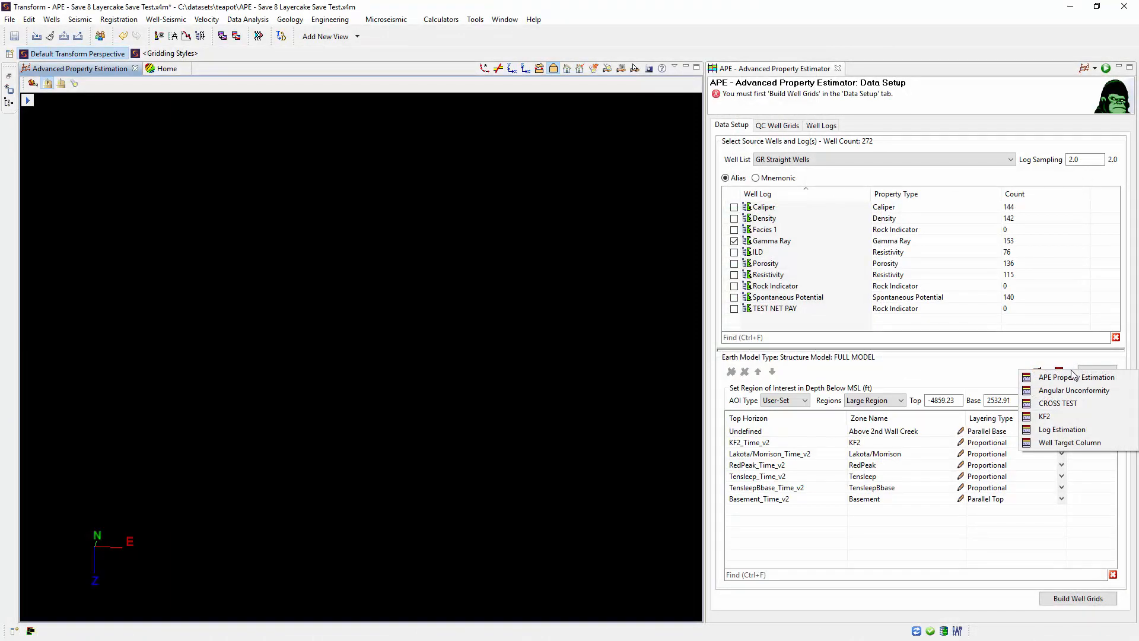
pyautogui.click(1078, 378)
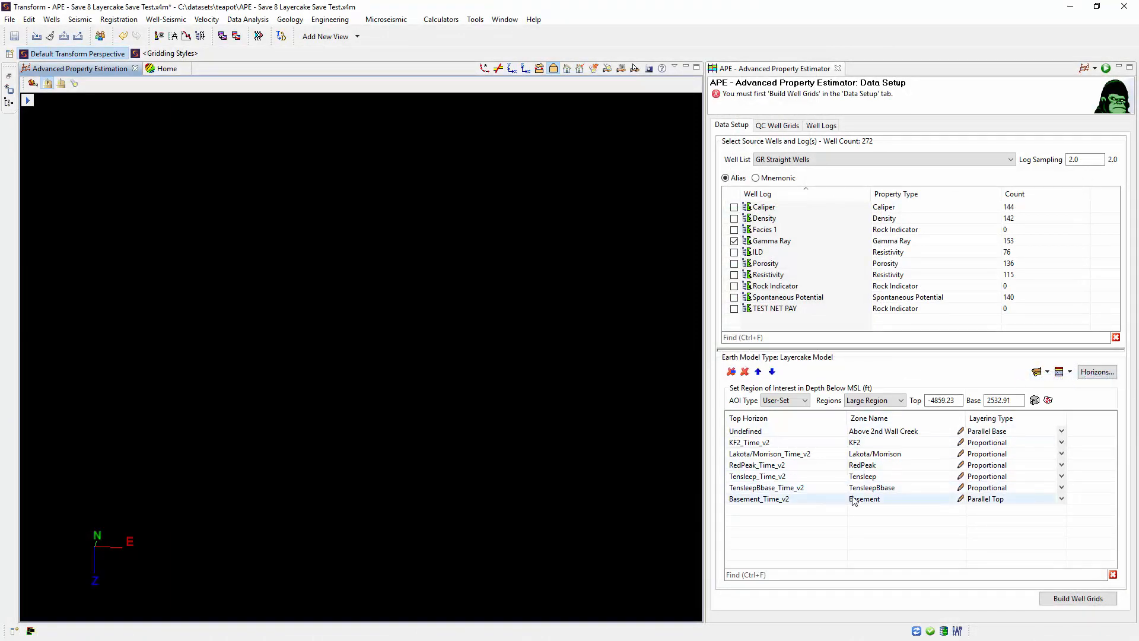
pyautogui.click(1096, 69)
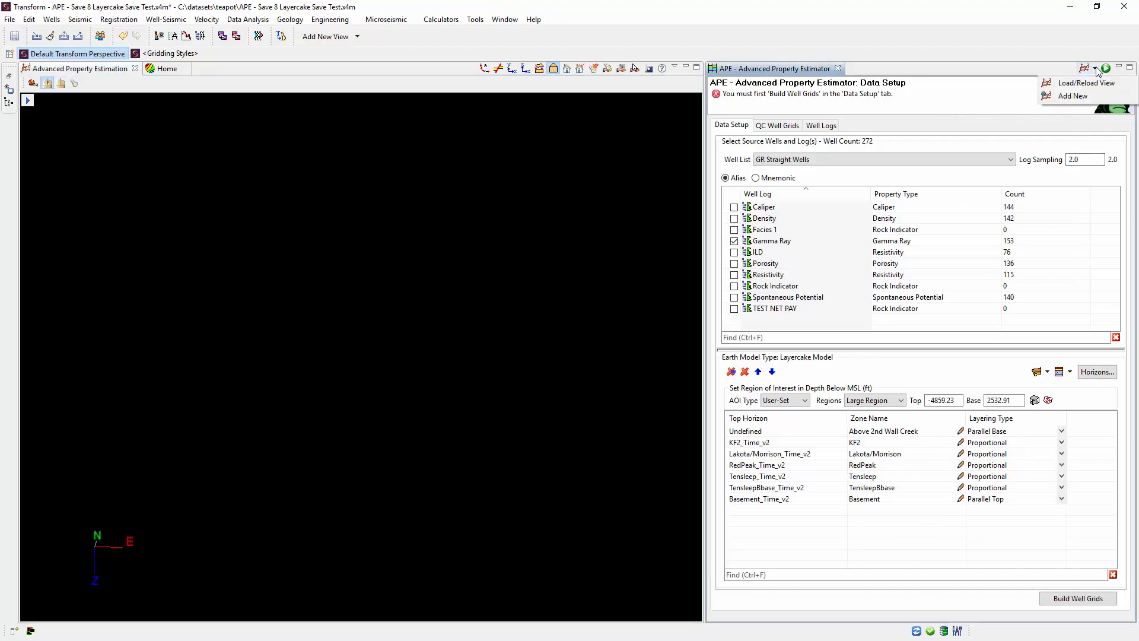
pyautogui.click(1090, 83)
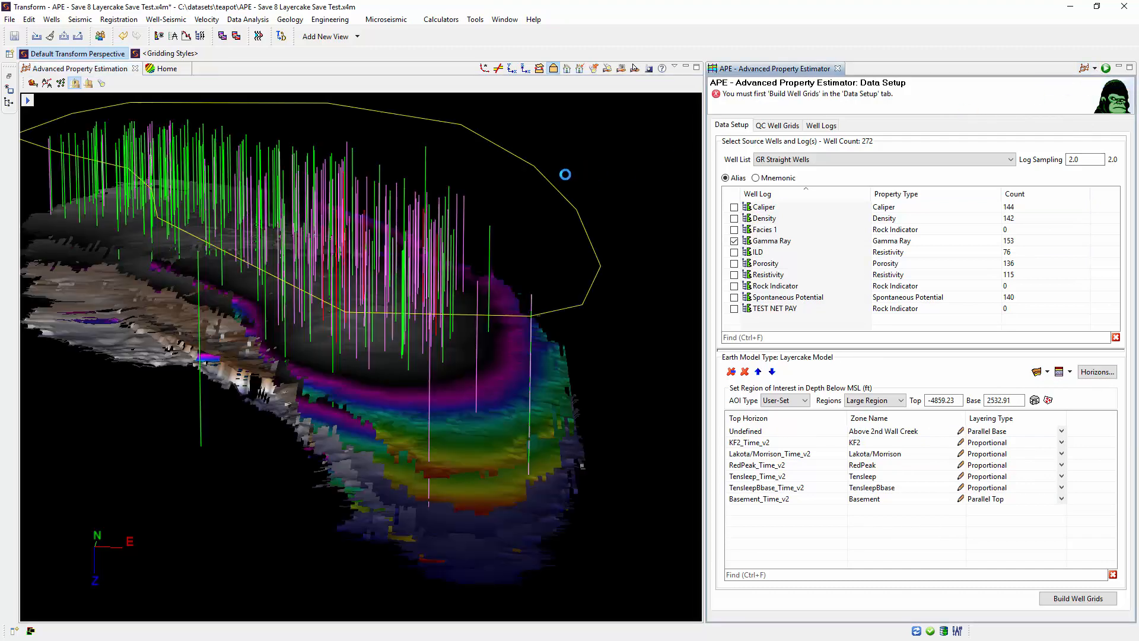
pyautogui.moveTo(353, 382); pyautogui.dragTo(520, 483)
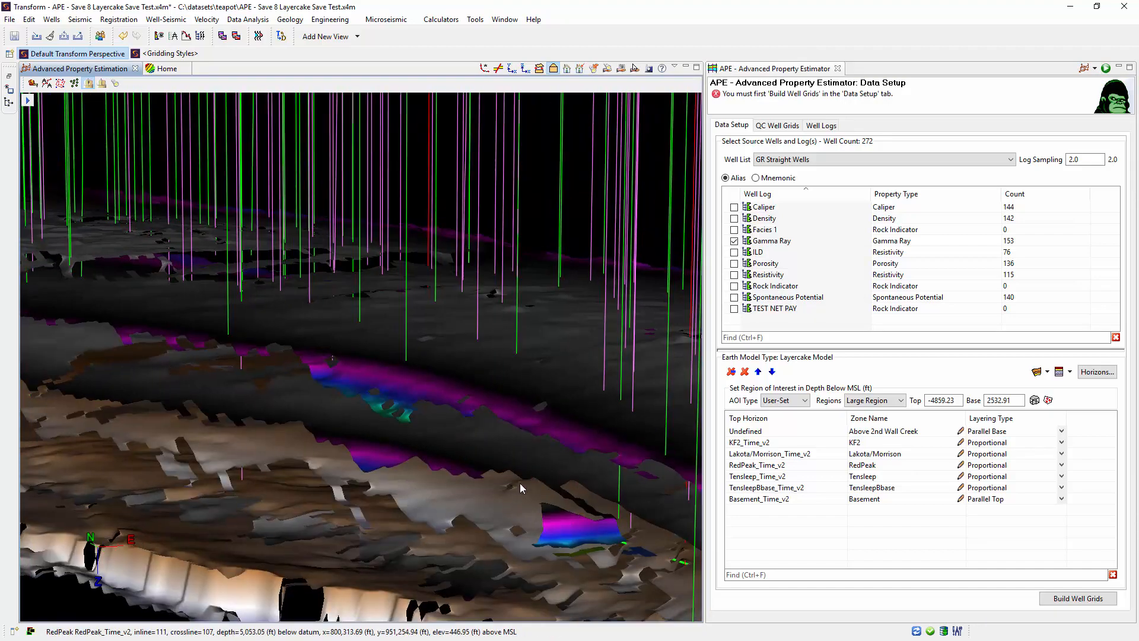
pyautogui.moveTo(247, 265); pyautogui.dragTo(351, 377)
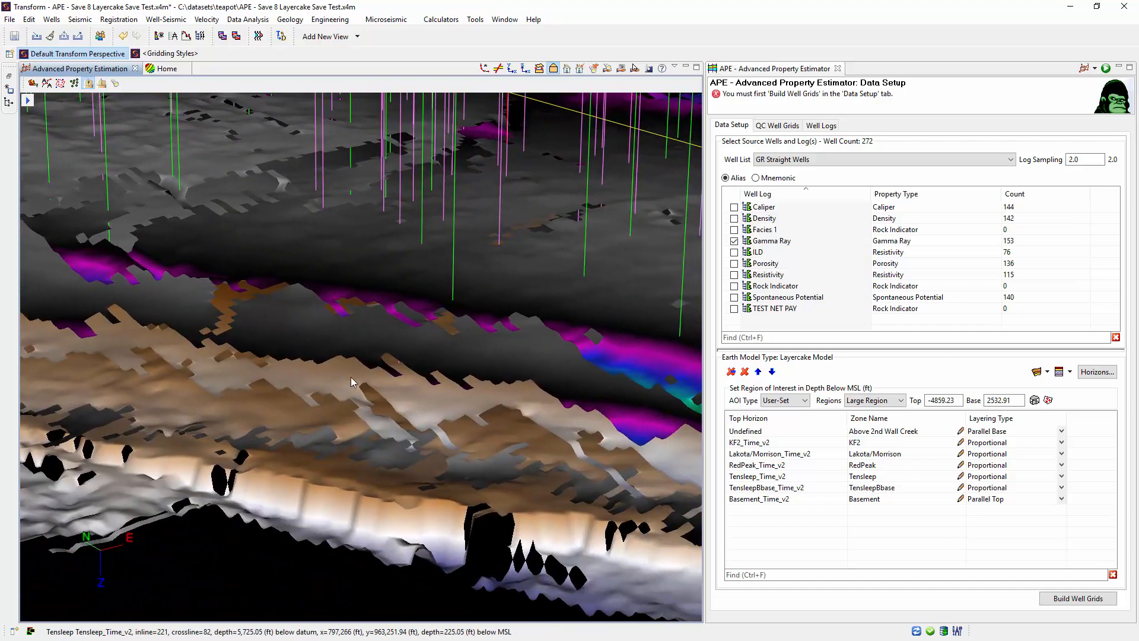
# Show the Large Region volume in 3D and extend its base to about 3103 ft and its top to about -5191 ft.
pyautogui.click(1035, 401)
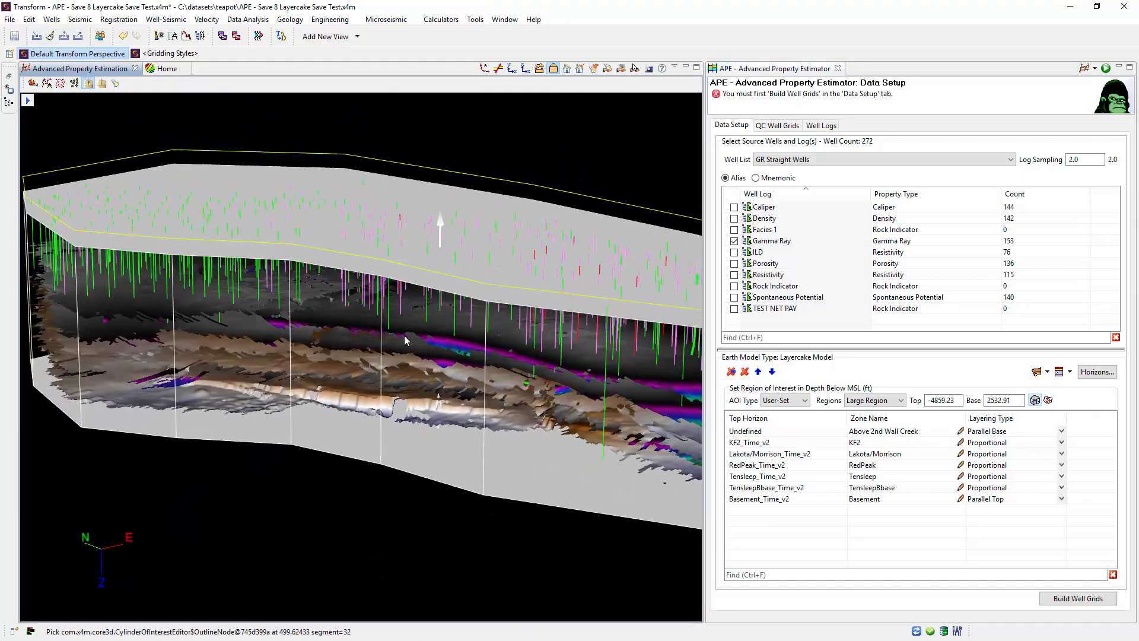
pyautogui.moveTo(405, 341); pyautogui.dragTo(523, 222)
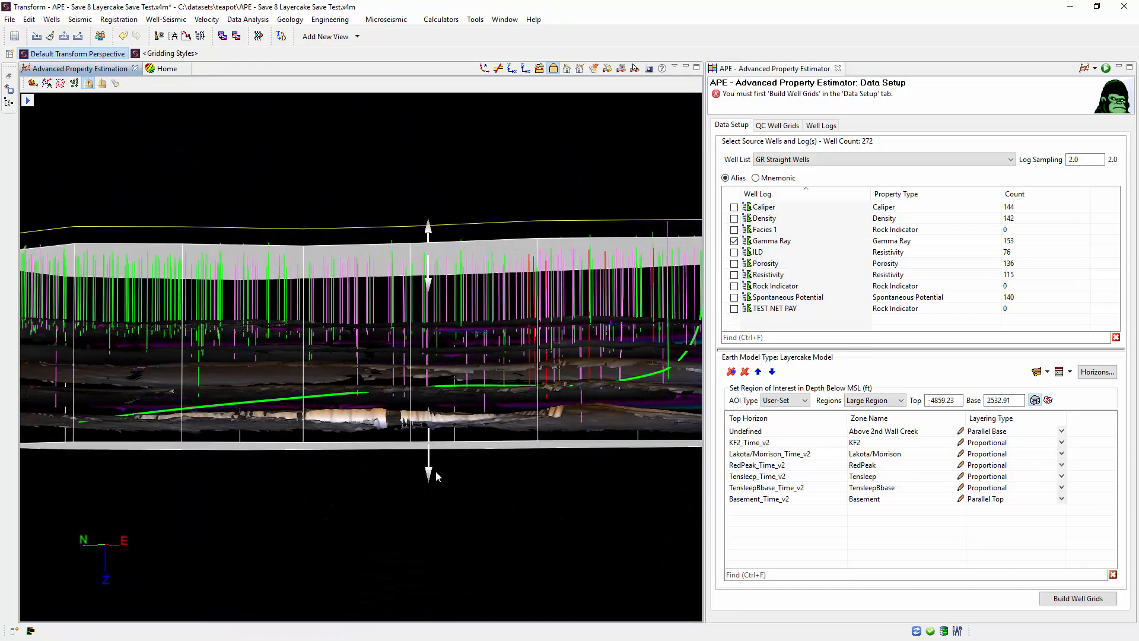
pyautogui.moveTo(430, 476); pyautogui.dragTo(432, 488)
pyautogui.moveTo(432, 410); pyautogui.dragTo(383, 474)
pyautogui.moveTo(439, 215); pyautogui.dragTo(441, 211)
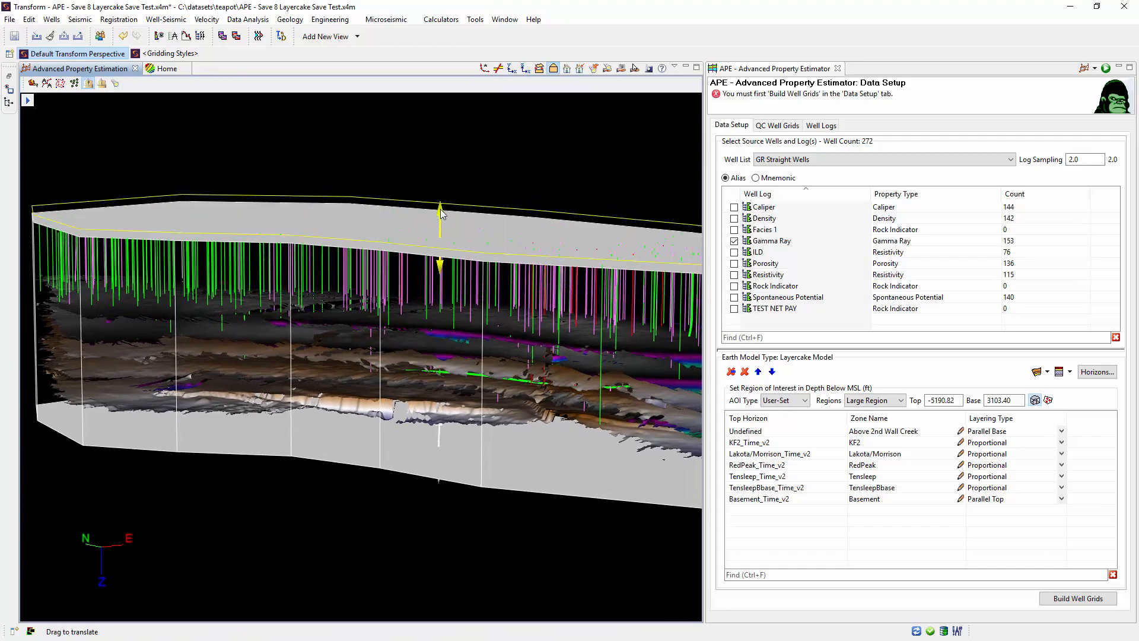
# Flood the horizons to interpolate and fill their holes inside the Large Region polygon, and inspect the surfaces.
pyautogui.scroll(7, 440, 324)
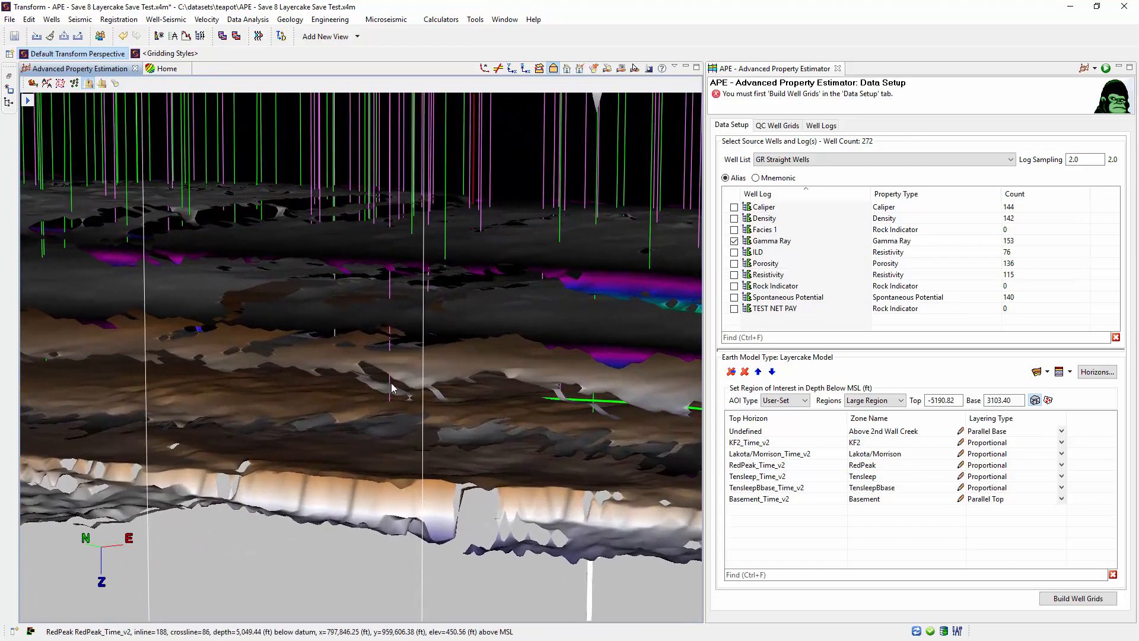
pyautogui.moveTo(390, 383); pyautogui.dragTo(647, 257)
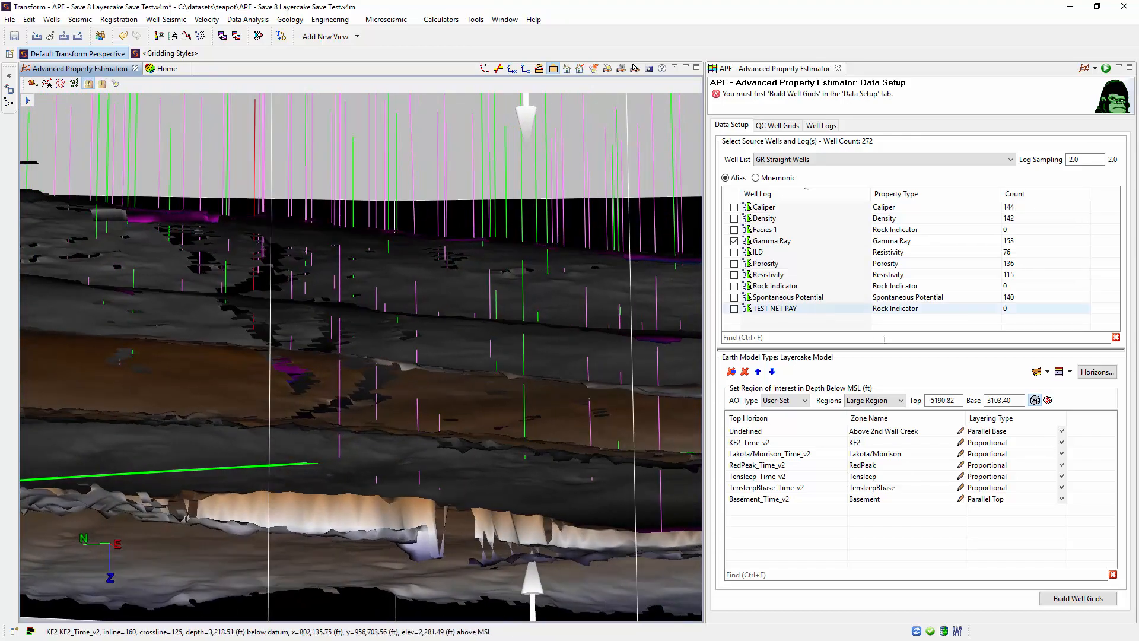
pyautogui.click(1048, 401)
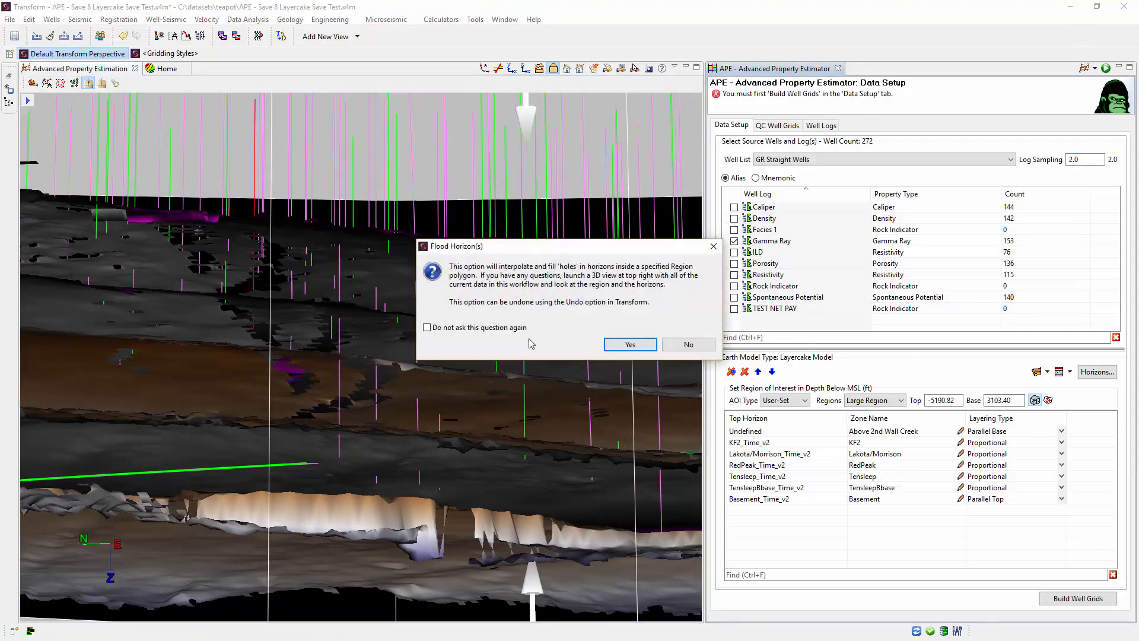
pyautogui.click(620, 349)
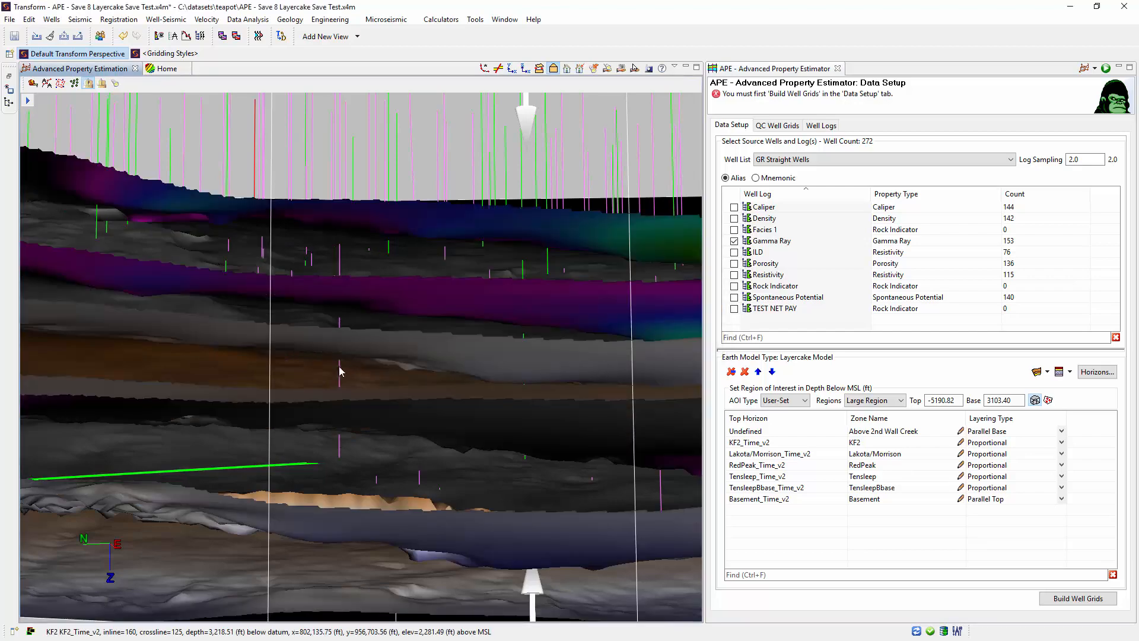
pyautogui.moveTo(340, 371); pyautogui.dragTo(475, 616)
pyautogui.moveTo(439, 408); pyautogui.dragTo(564, 327)
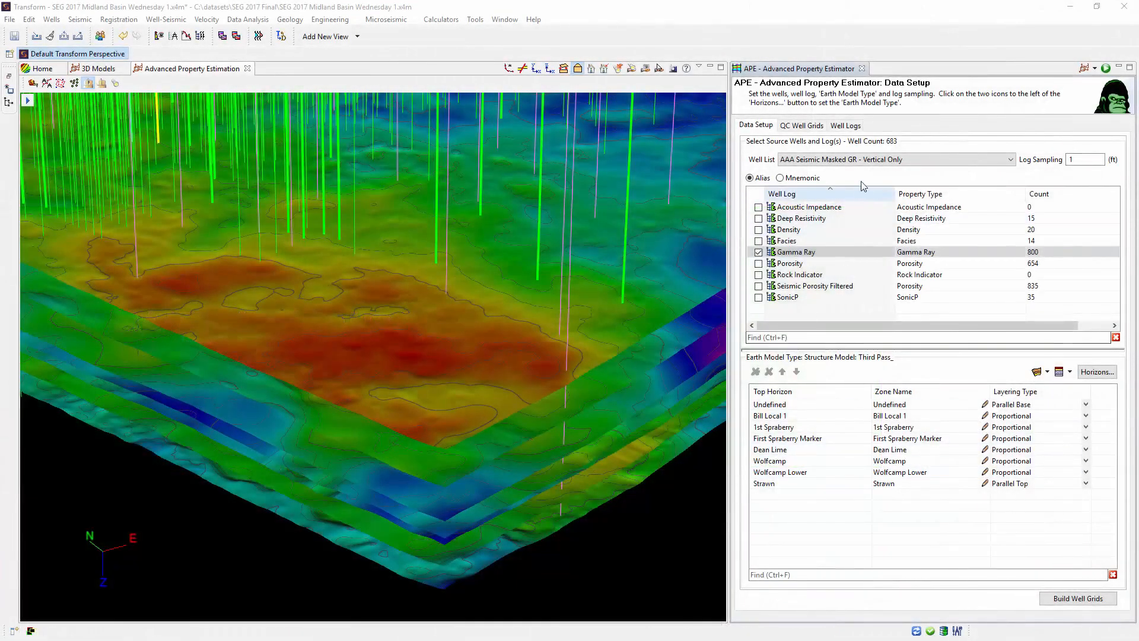
# Preview the interpolated Gamma Ray log at different locations on the well grids map, with a closer look at the deeper zones.
pyautogui.click(809, 125)
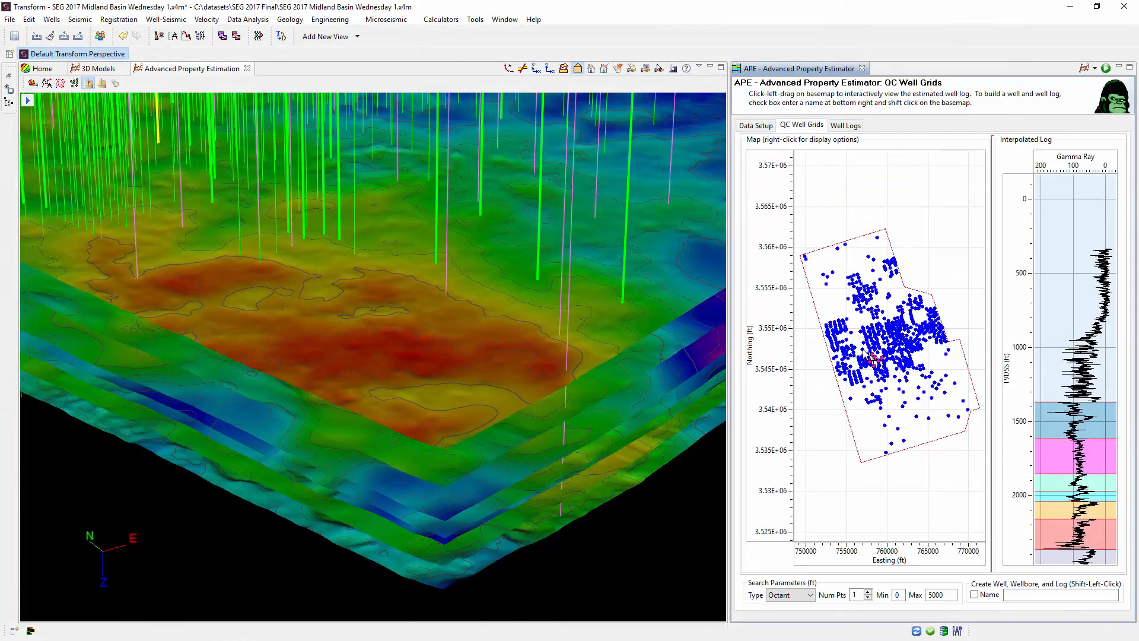
pyautogui.moveTo(873, 358)
pyautogui.mouseDown()
pyautogui.moveTo(869, 394)
pyautogui.moveTo(893, 427)
pyautogui.moveTo(904, 409)
pyautogui.moveTo(854, 317)
pyautogui.moveTo(869, 417)
pyautogui.moveTo(907, 422)
pyautogui.moveTo(940, 401)
pyautogui.mouseUp()
pyautogui.scroll(2, 1046, 559)
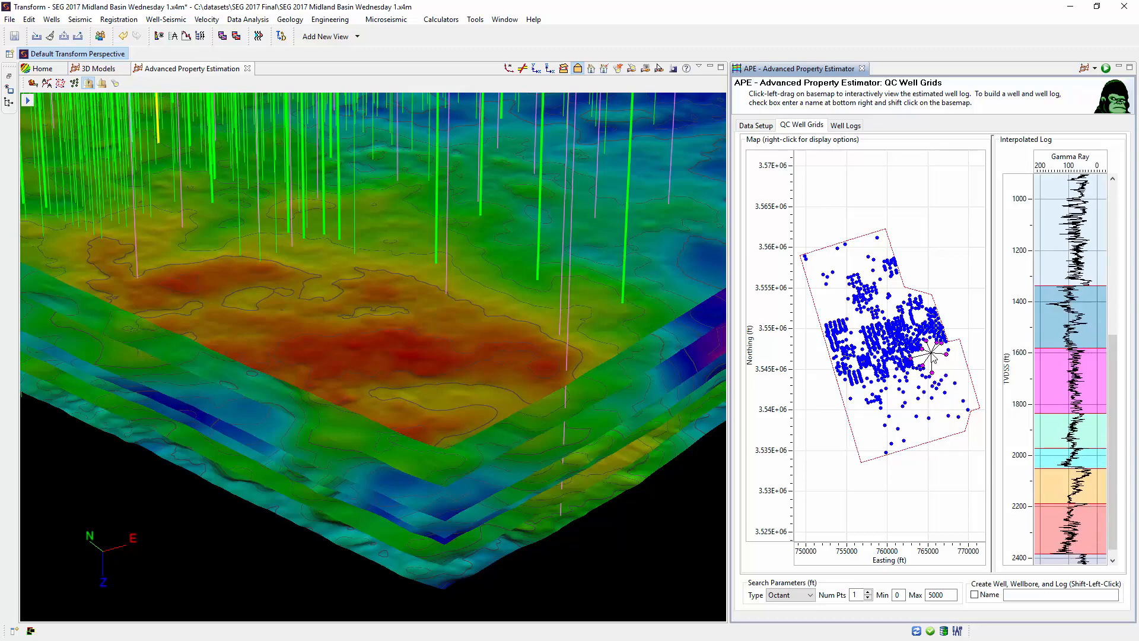
# Try the 16 and 96 search types while previewing the interpolated log near the map's northwestern wells, and restore Octant.
pyautogui.click(788, 594)
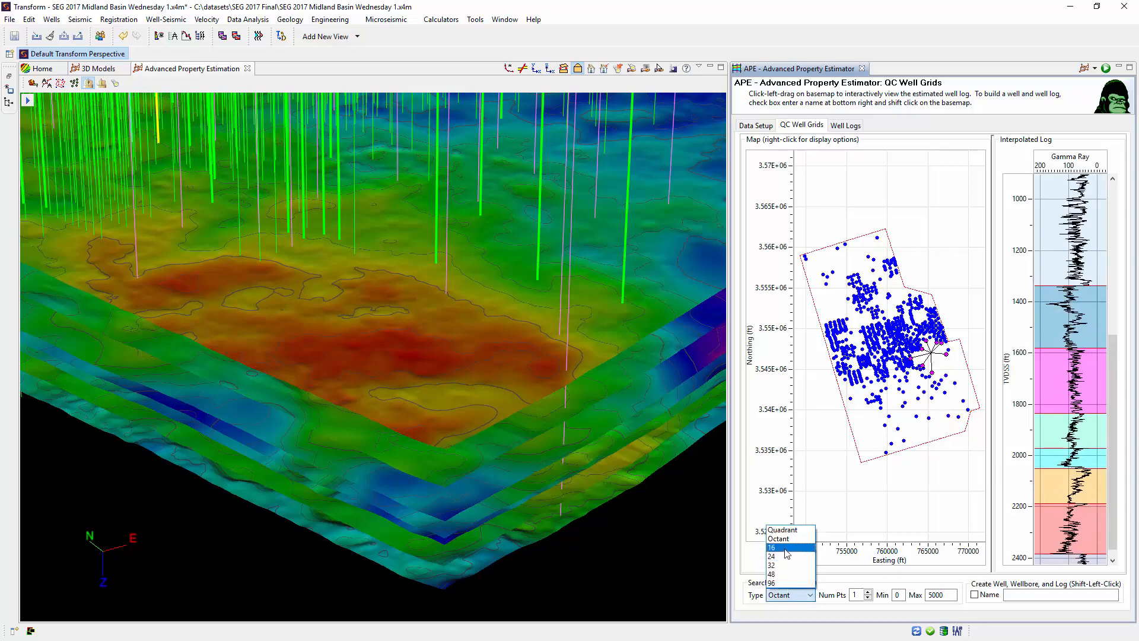
pyautogui.click(787, 551)
pyautogui.moveTo(862, 335); pyautogui.dragTo(834, 297)
pyautogui.click(789, 595)
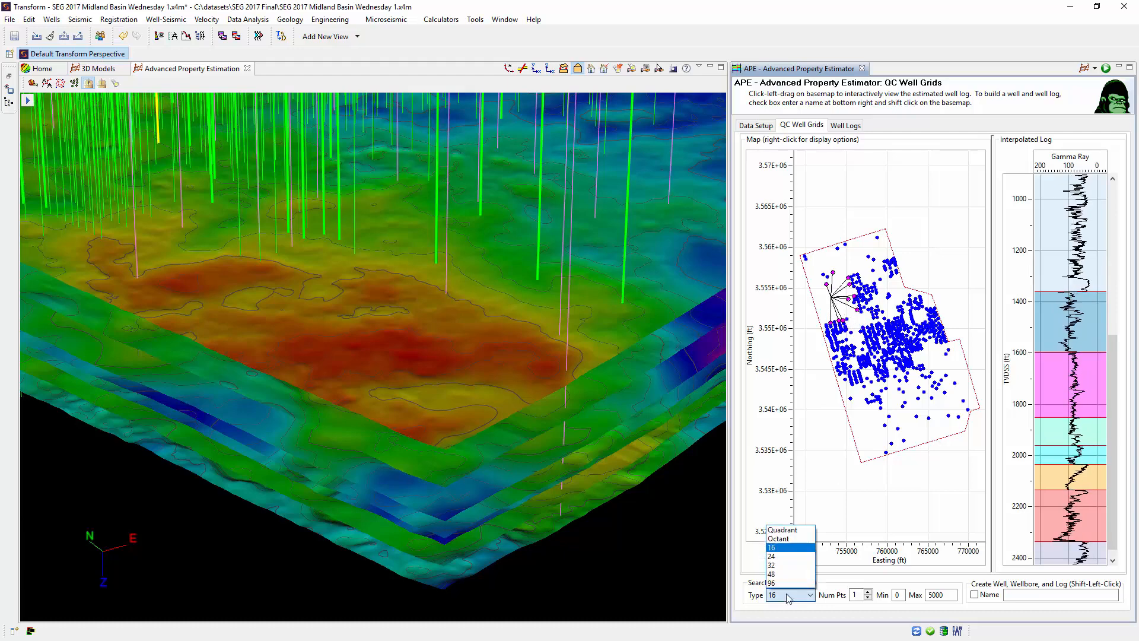
pyautogui.click(786, 581)
pyautogui.moveTo(837, 280)
pyautogui.mouseDown()
pyautogui.moveTo(844, 290)
pyautogui.moveTo(825, 292)
pyautogui.moveTo(826, 268)
pyautogui.moveTo(844, 268)
pyautogui.mouseUp()
pyautogui.click(783, 599)
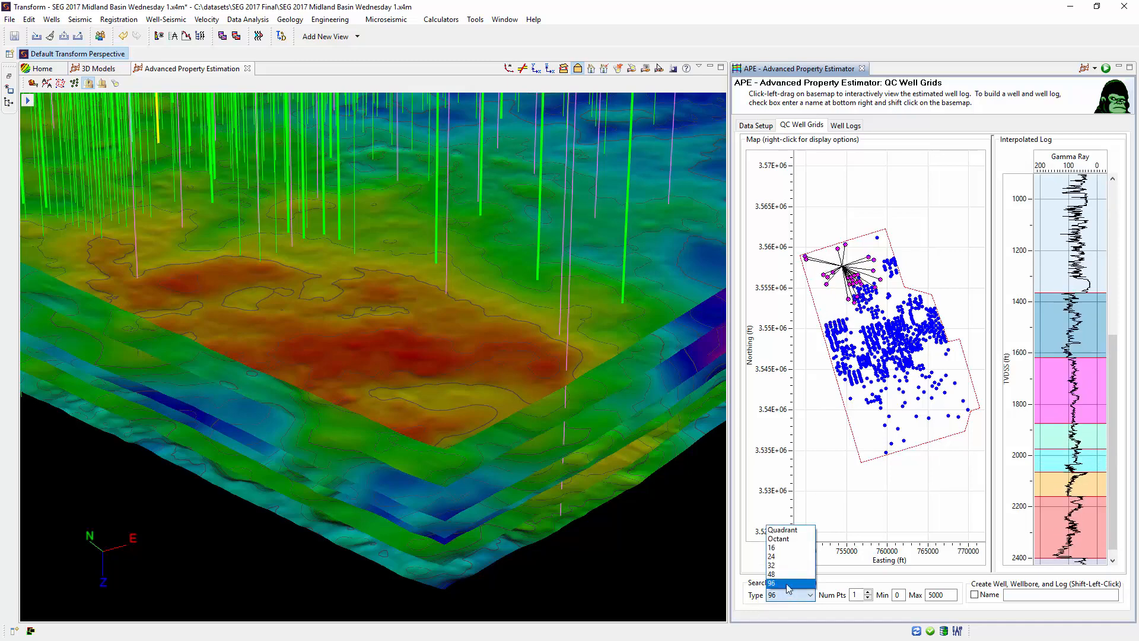
pyautogui.click(783, 539)
# Set the octant search to 2 points, preview its effect on the map, and widen the estimator view.
pyautogui.moveTo(846, 304)
pyautogui.mouseDown()
pyautogui.moveTo(852, 316)
pyautogui.moveTo(839, 300)
pyautogui.mouseUp()
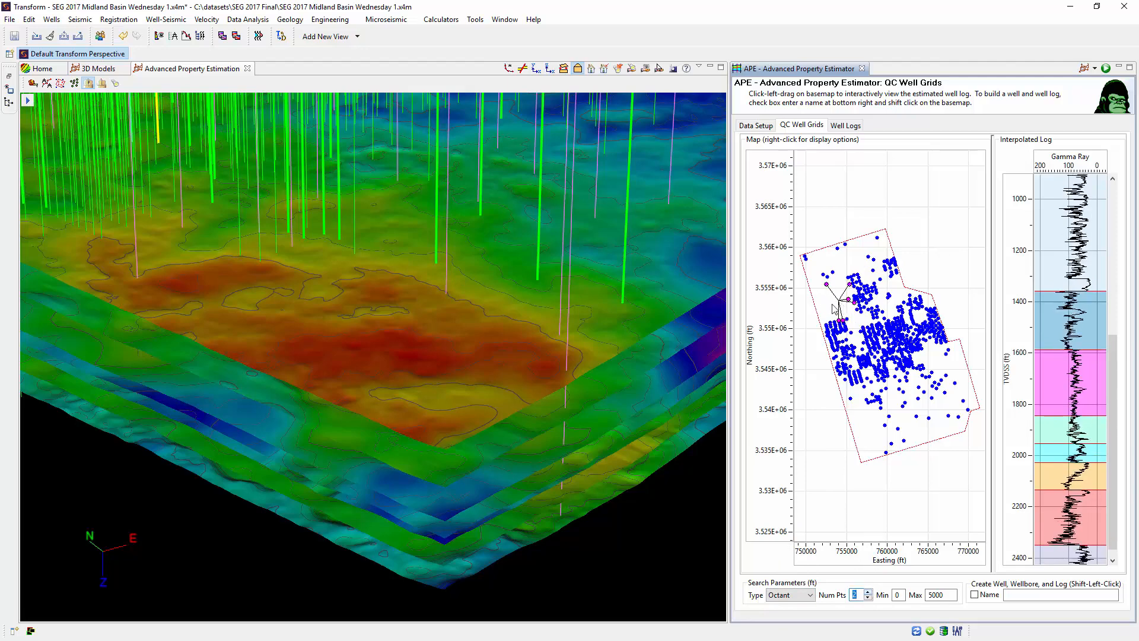
pyautogui.moveTo(833, 306)
pyautogui.mouseDown()
pyautogui.moveTo(837, 321)
pyautogui.moveTo(836, 291)
pyautogui.moveTo(847, 307)
pyautogui.mouseUp()
pyautogui.click(868, 598)
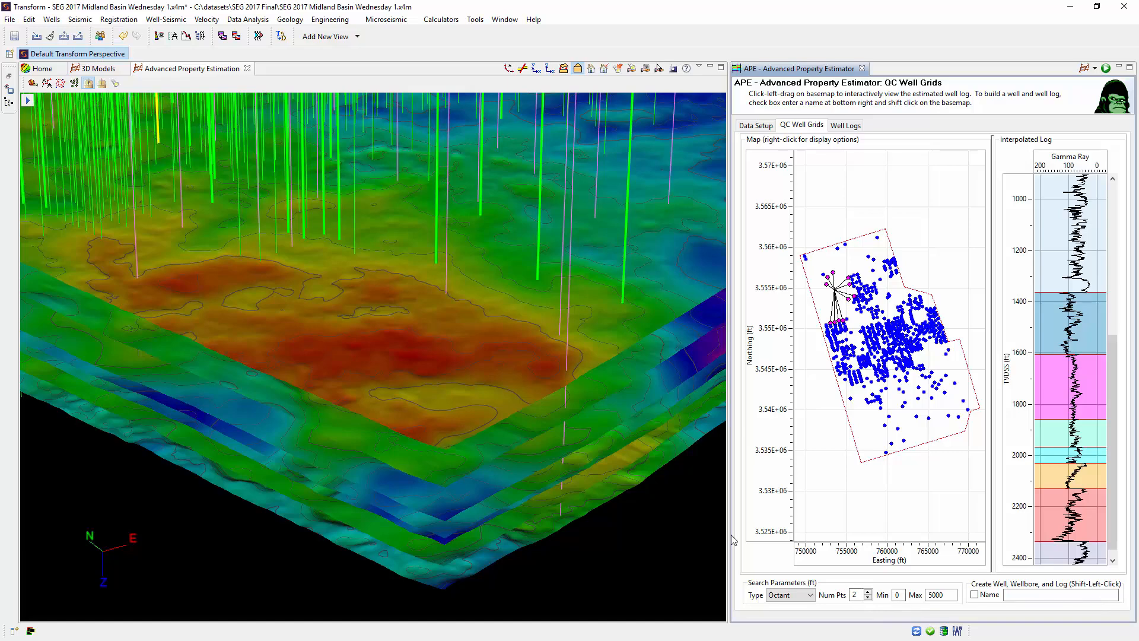
pyautogui.moveTo(728, 541); pyautogui.dragTo(627, 542)
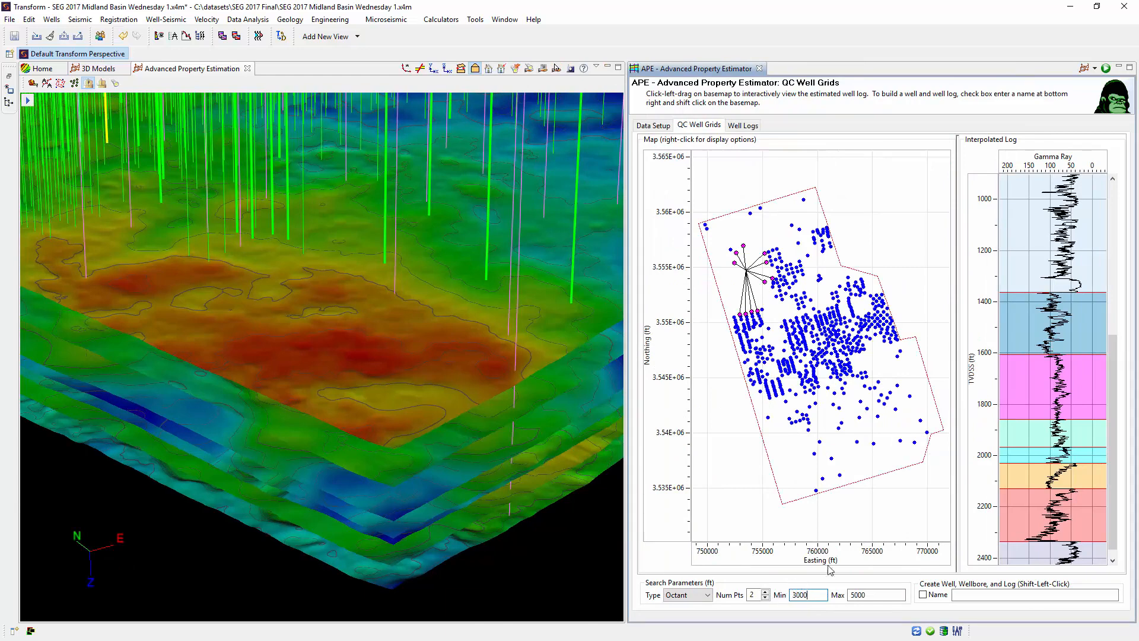
# Try a minimum search distance of 3000 ft on the map, reset it to 0, and preview the interpolated log again.
pyautogui.moveTo(822, 389); pyautogui.dragTo(784, 363)
pyautogui.click(767, 287)
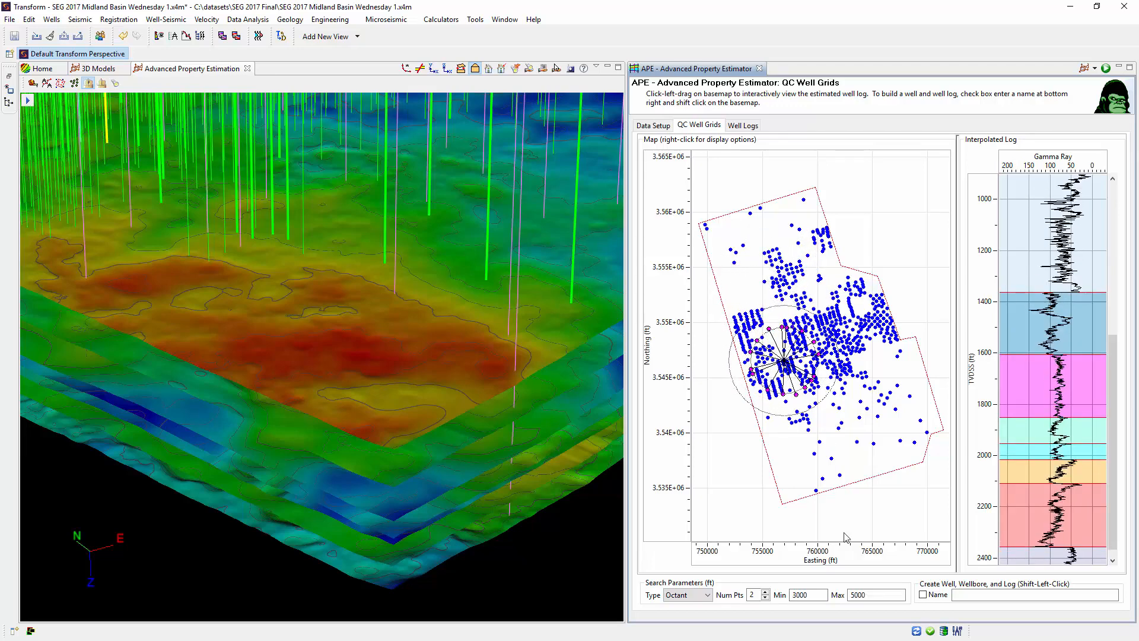
pyautogui.click(797, 596)
pyautogui.moveTo(797, 374); pyautogui.dragTo(773, 327)
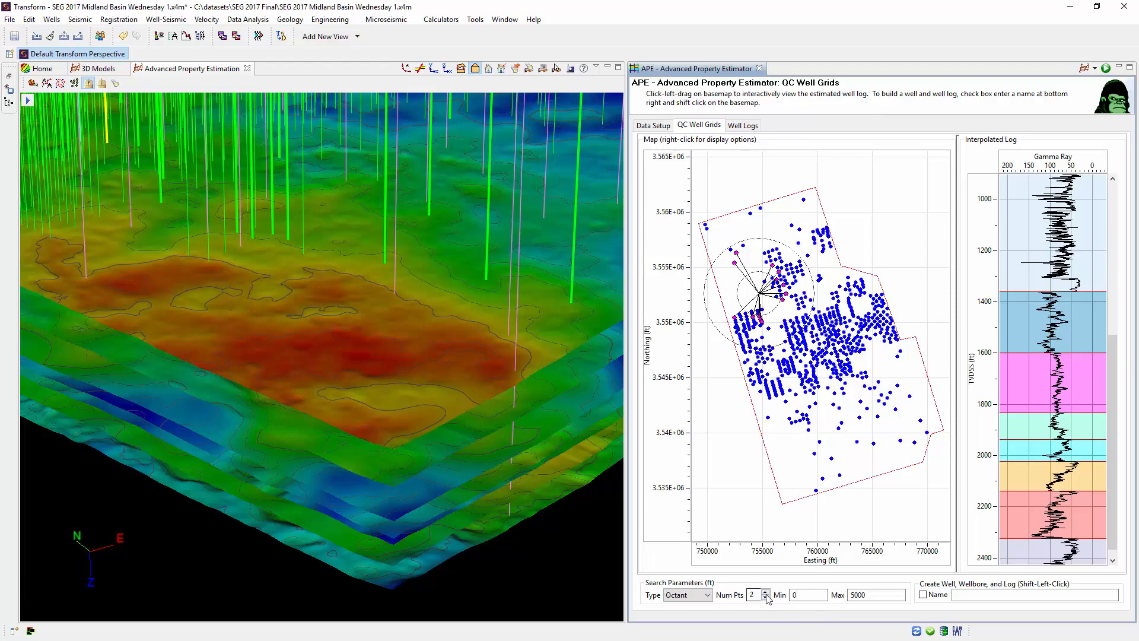
pyautogui.moveTo(835, 379); pyautogui.dragTo(783, 441)
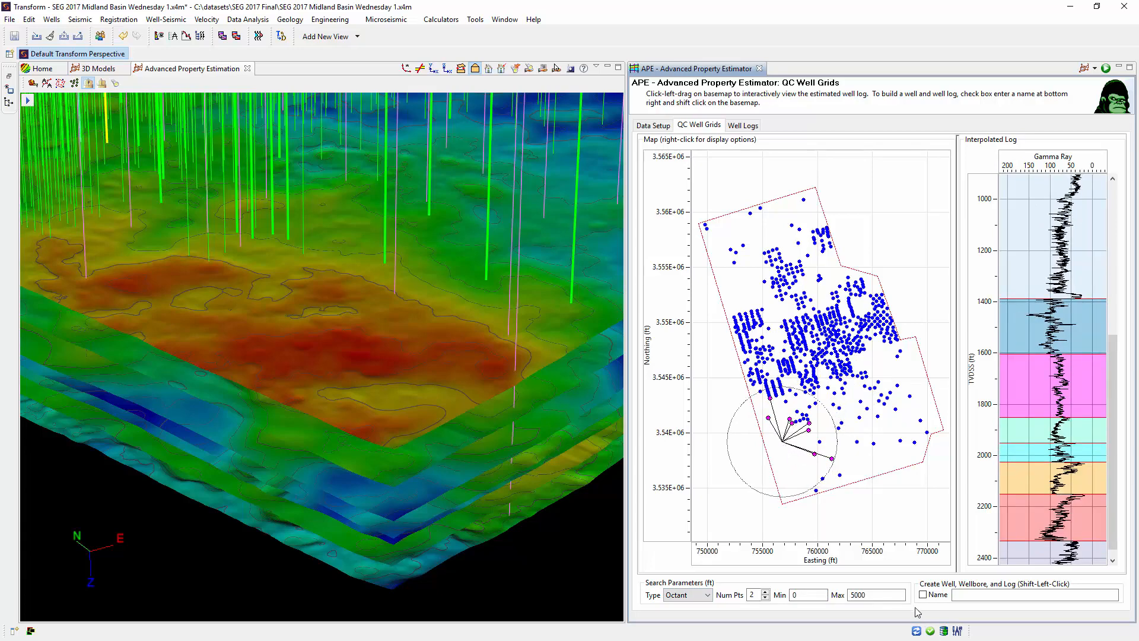
# Enable well creation with the name Vertical_estimation and create an estimated well near the southwestern edge of the map polygon.
pyautogui.click(923, 596)
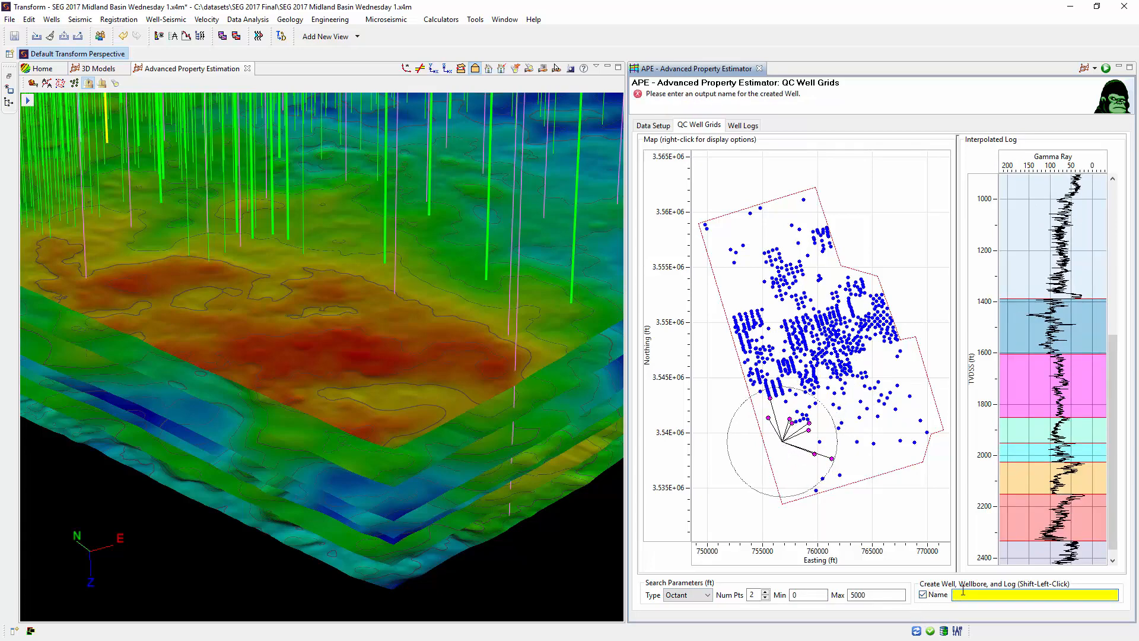
pyautogui.click(963, 591)
pyautogui.write('Vertical_estimation')
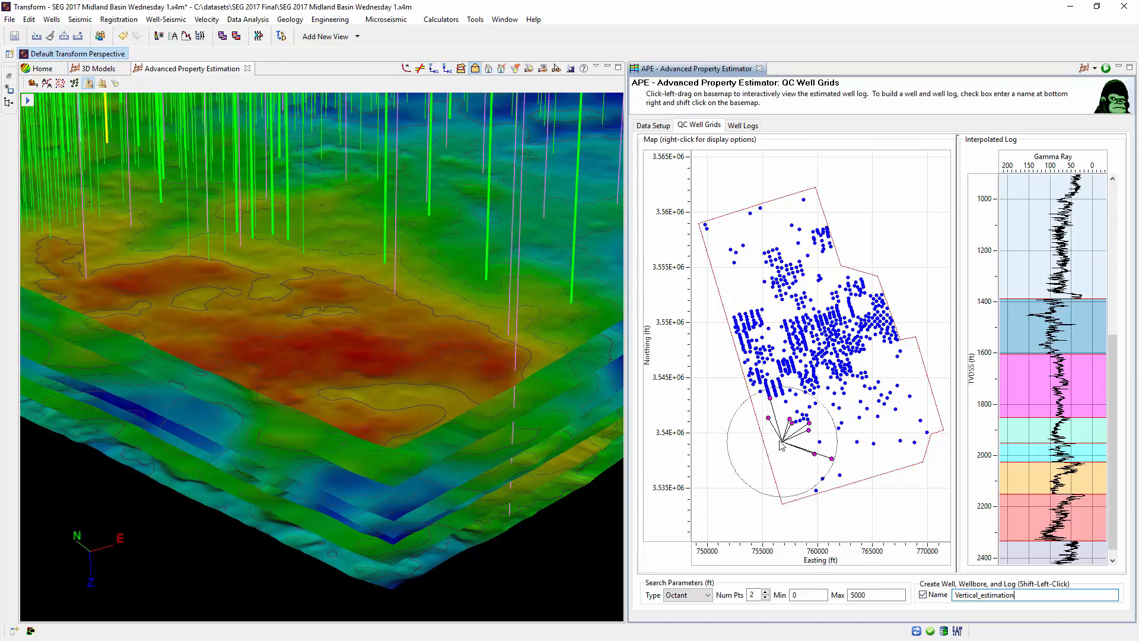
pyautogui.moveTo(783, 445); pyautogui.dragTo(782, 446)
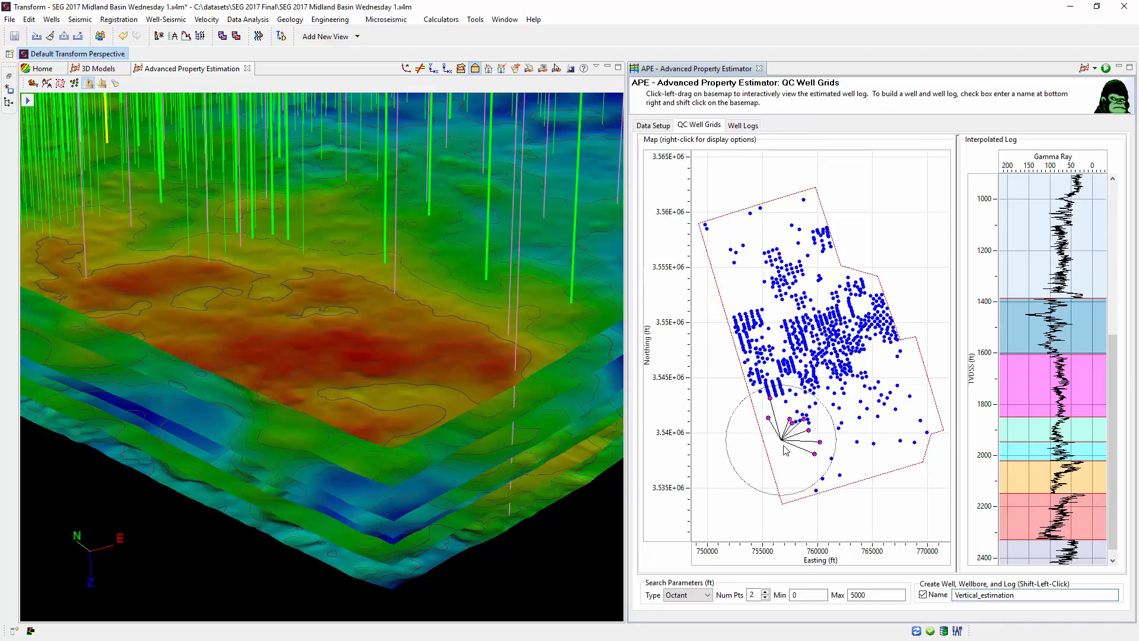
pyautogui.keyDown('shift'); pyautogui.click(783, 445); pyautogui.keyUp('shift')
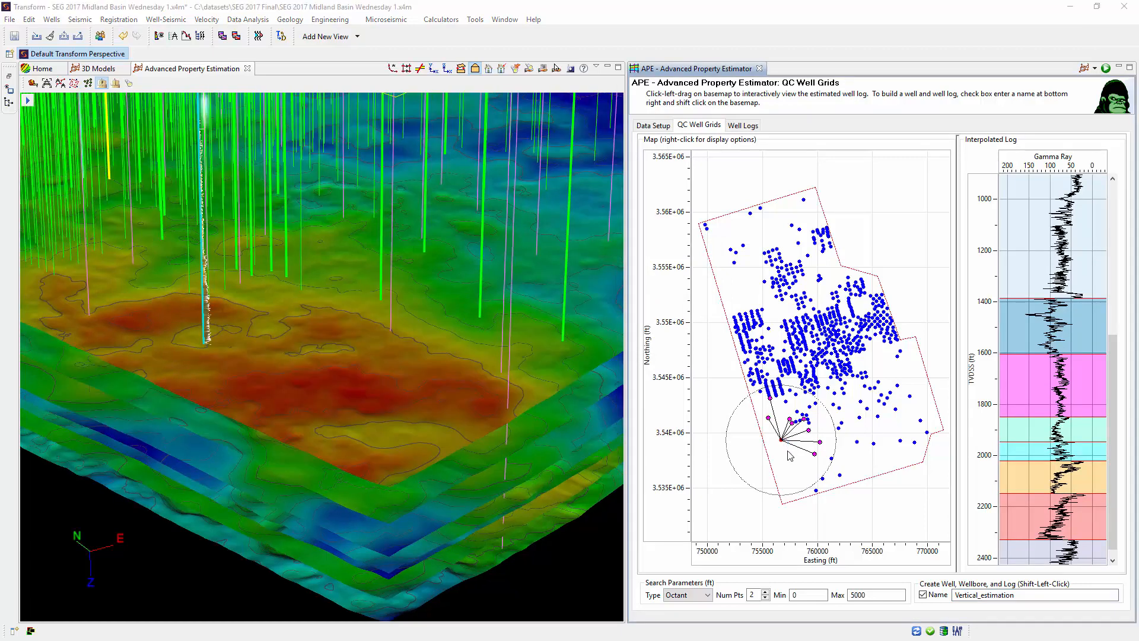
# Create five more Vertical_estimation wells on the map in a line running south-southeast from the first one.
pyautogui.moveTo(784, 455); pyautogui.dragTo(789, 454)
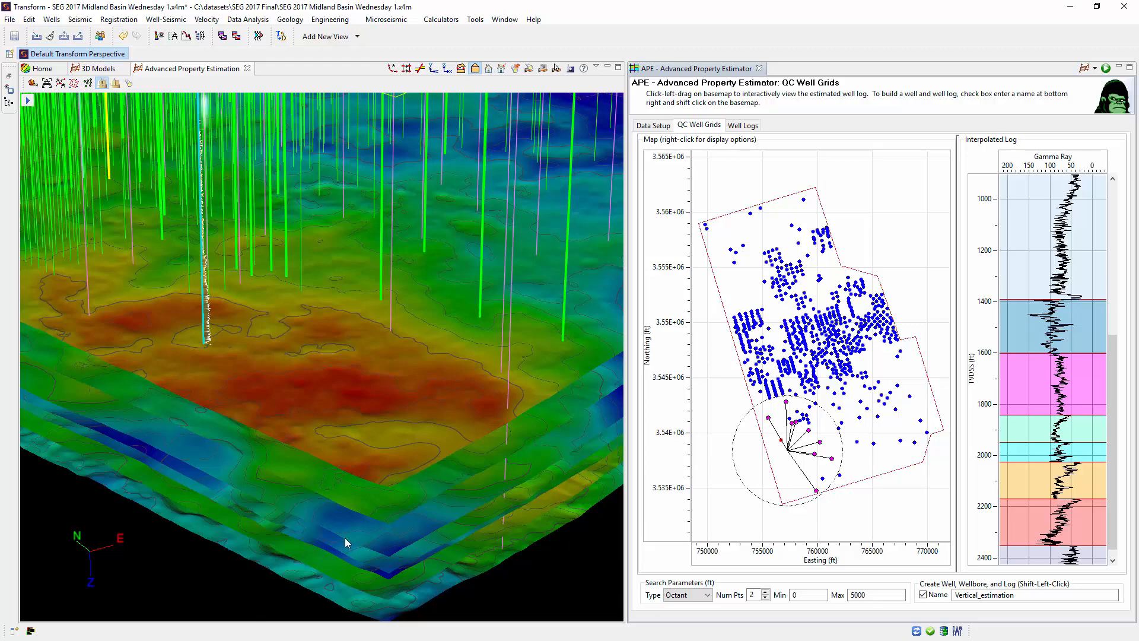
pyautogui.moveTo(386, 413); pyautogui.dragTo(354, 394)
pyautogui.scroll(4, 408, 315)
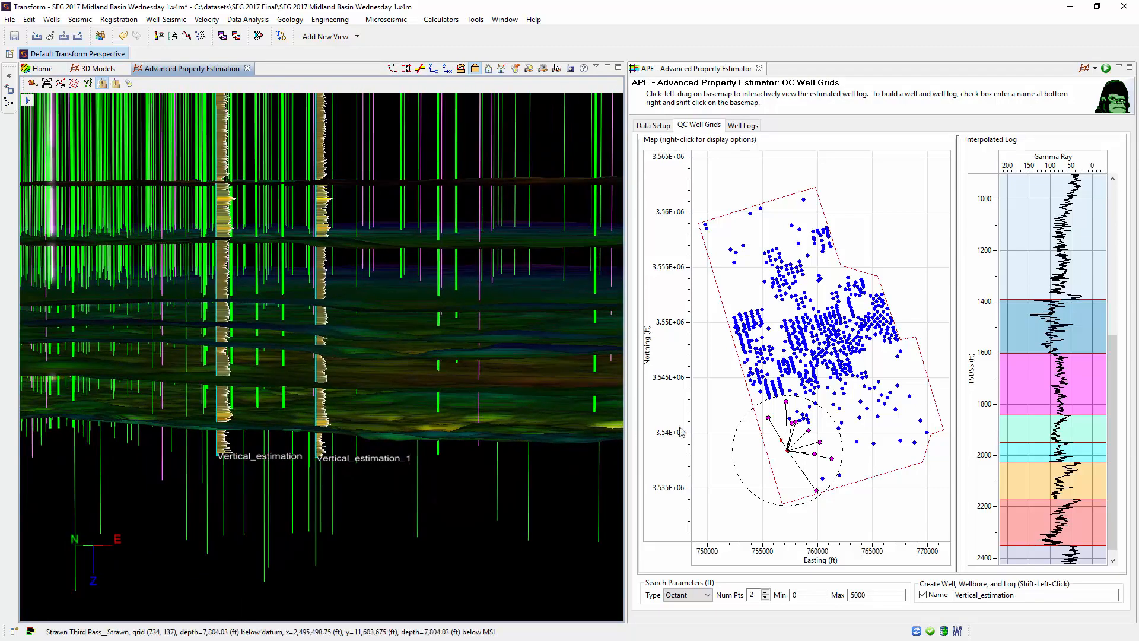
pyautogui.click(793, 465)
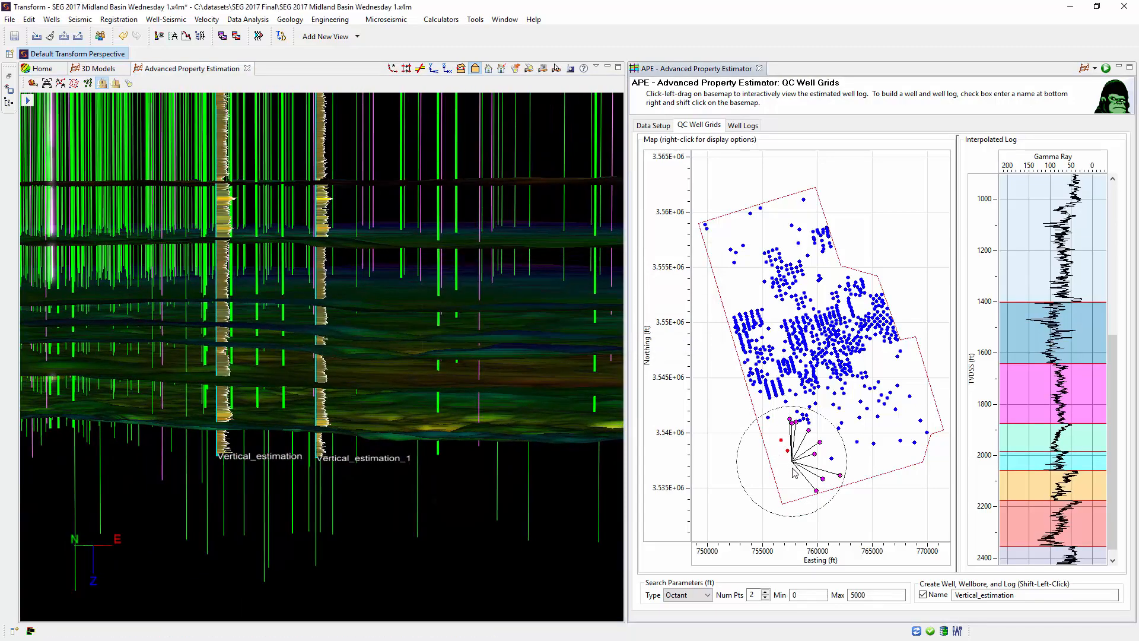
pyautogui.keyDown('shift'); pyautogui.click(794, 468); pyautogui.keyUp('shift')
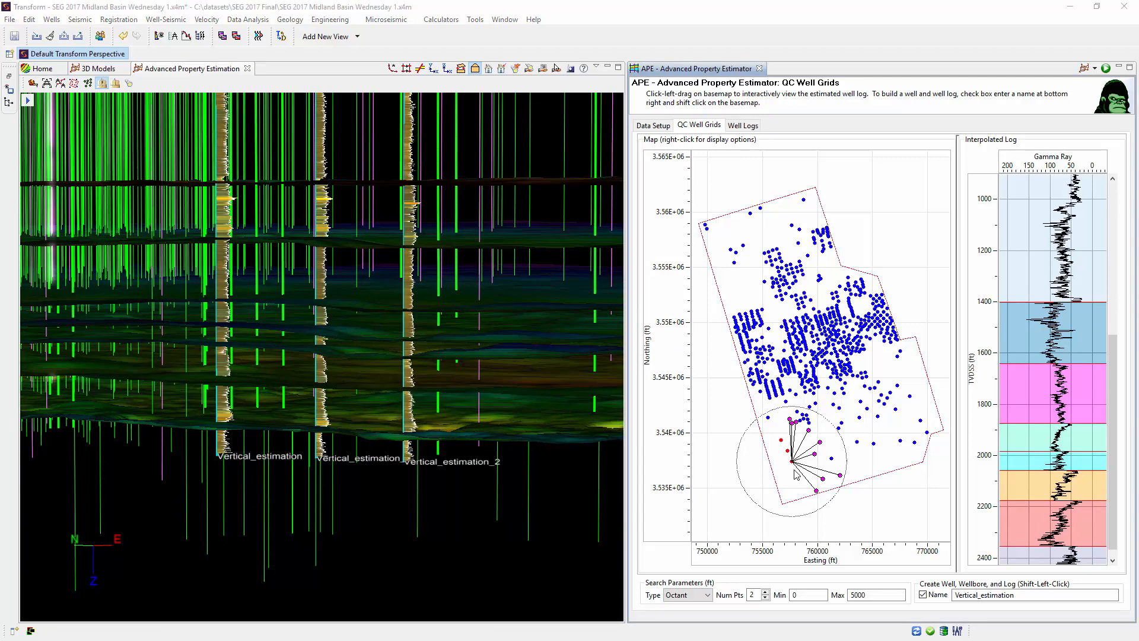
pyautogui.keyDown('shift'); pyautogui.click(794, 473); pyautogui.keyUp('shift')
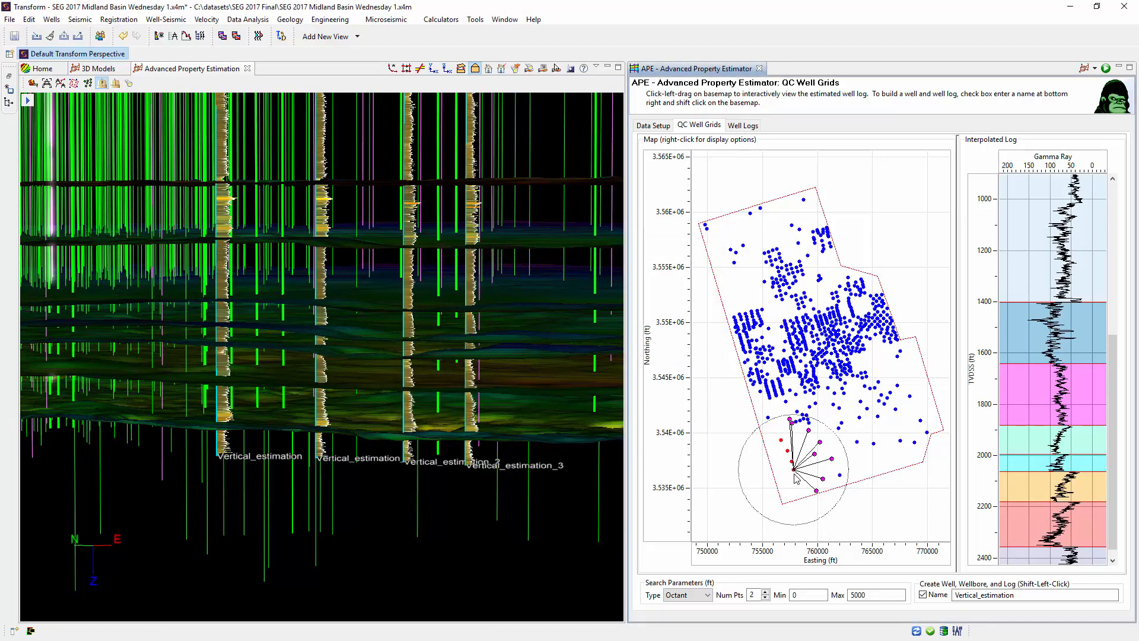
pyautogui.click(795, 475)
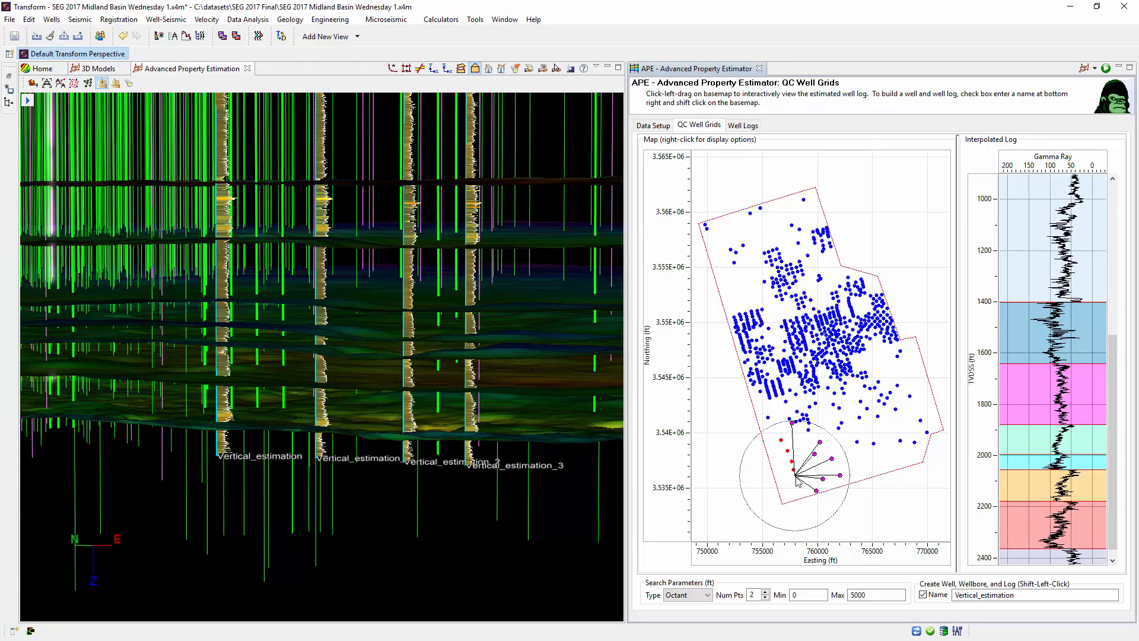
pyautogui.keyDown('shift'); pyautogui.click(796, 479); pyautogui.keyUp('shift')
pyautogui.click(796, 484)
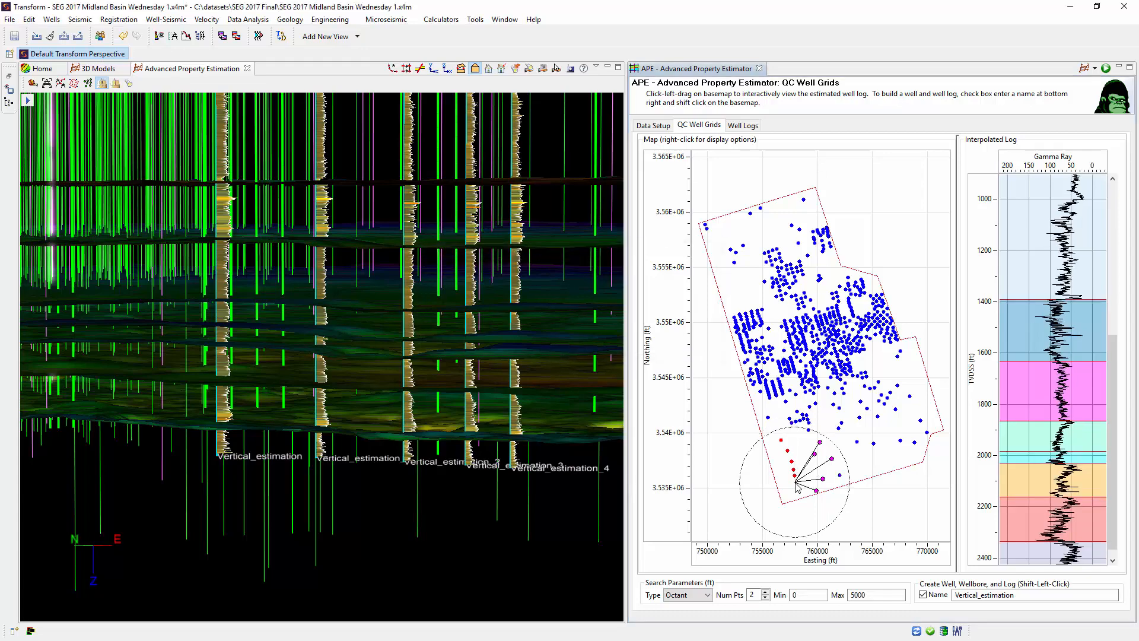
pyautogui.keyDown('shift'); pyautogui.click(797, 484); pyautogui.keyUp('shift')
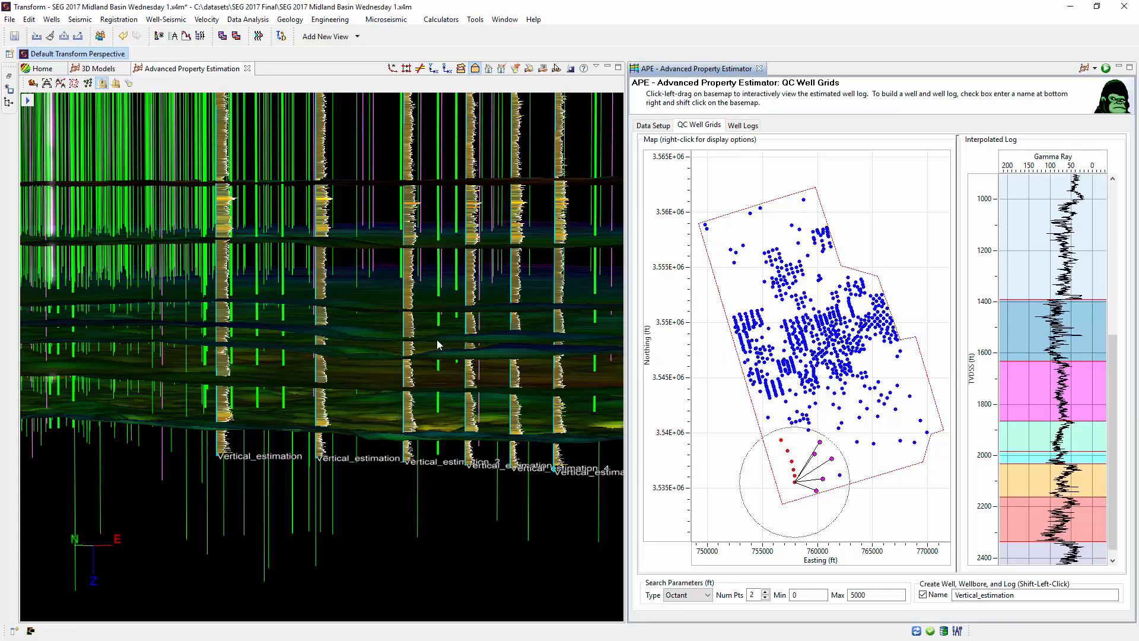
# Inspect the estimated Gamma Ray logs of the new vertical wells against the horizons in the 3D scene.
pyautogui.scroll(5, 423, 348)
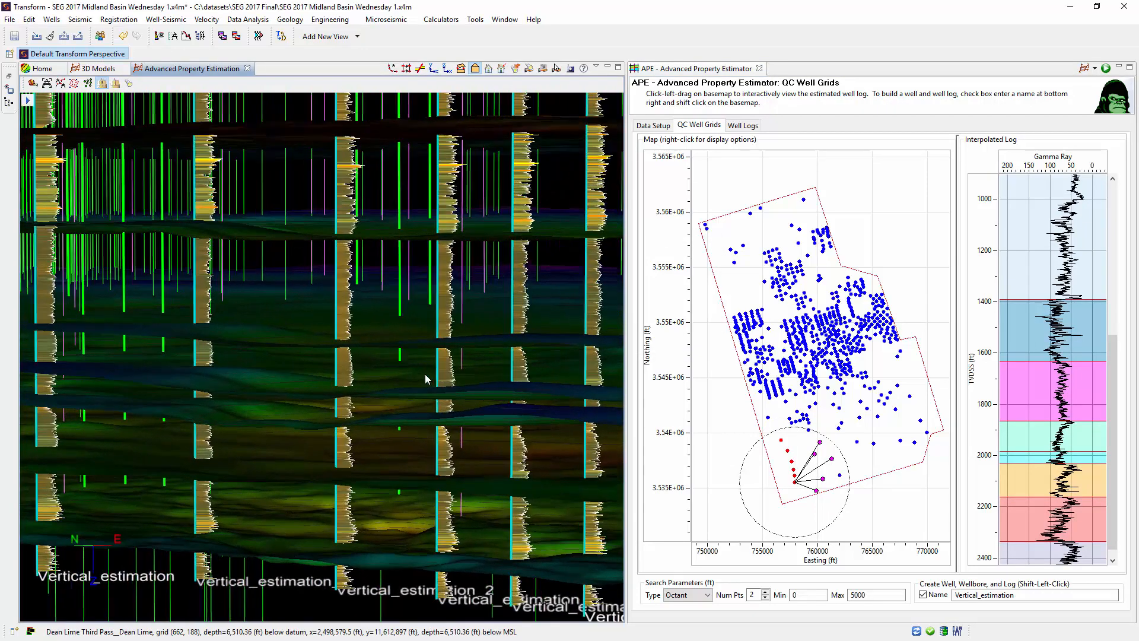
pyautogui.scroll(5, 414, 354)
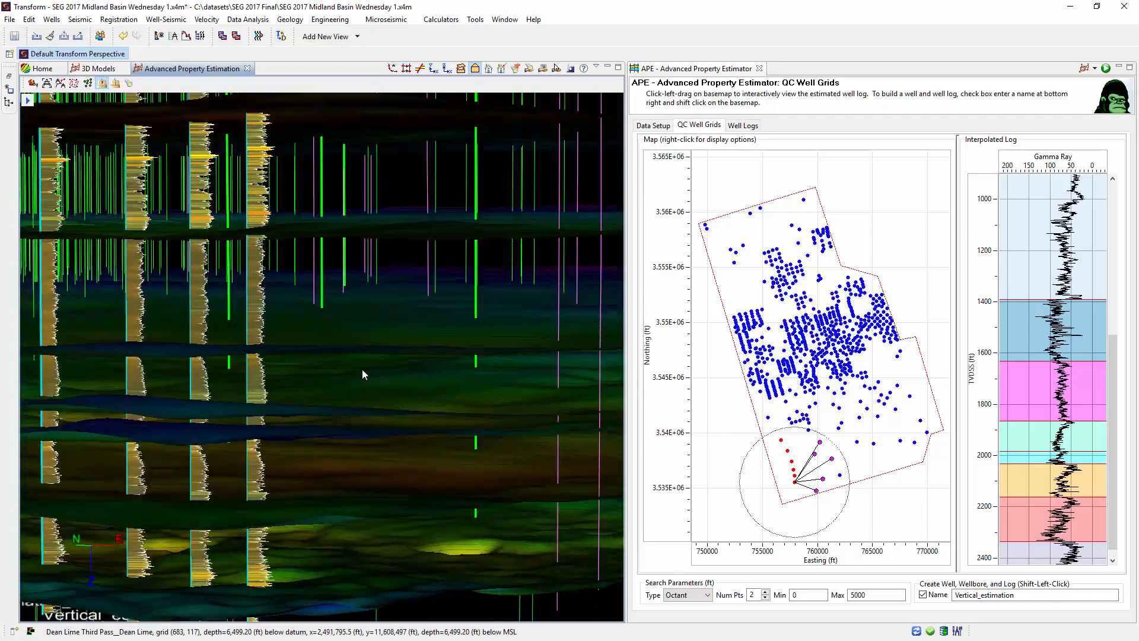
pyautogui.scroll(-5, 368, 377)
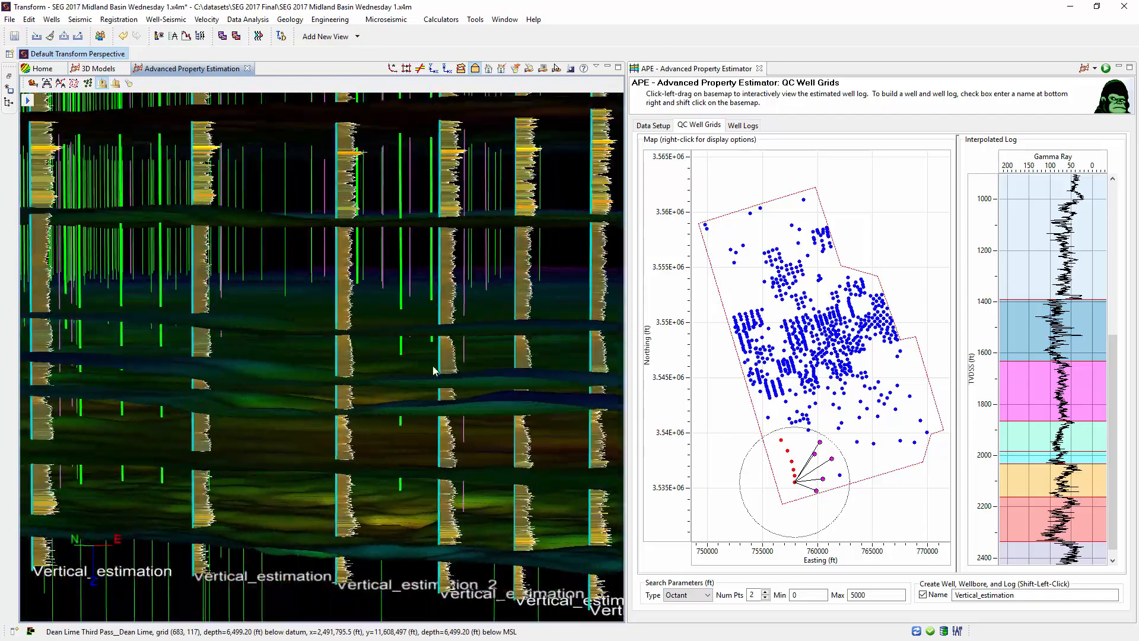
pyautogui.moveTo(452, 360); pyautogui.dragTo(474, 377)
pyautogui.moveTo(823, 332); pyautogui.dragTo(770, 267)
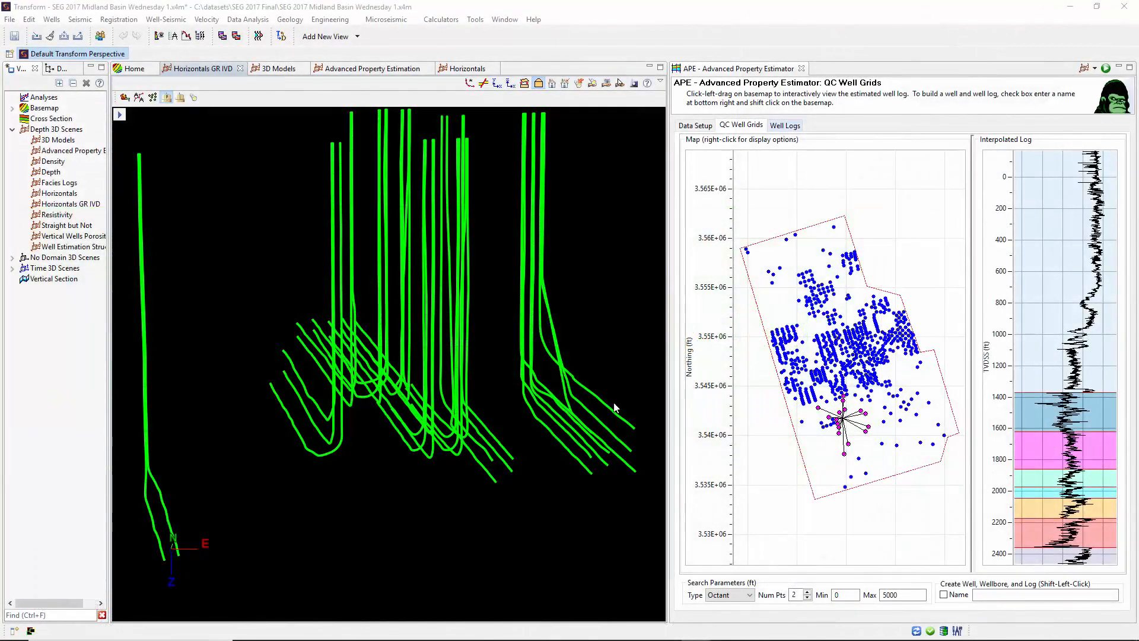
# Open the horizontal wellbore log setup and search the wellbore list for "spanish".
pyautogui.click(785, 125)
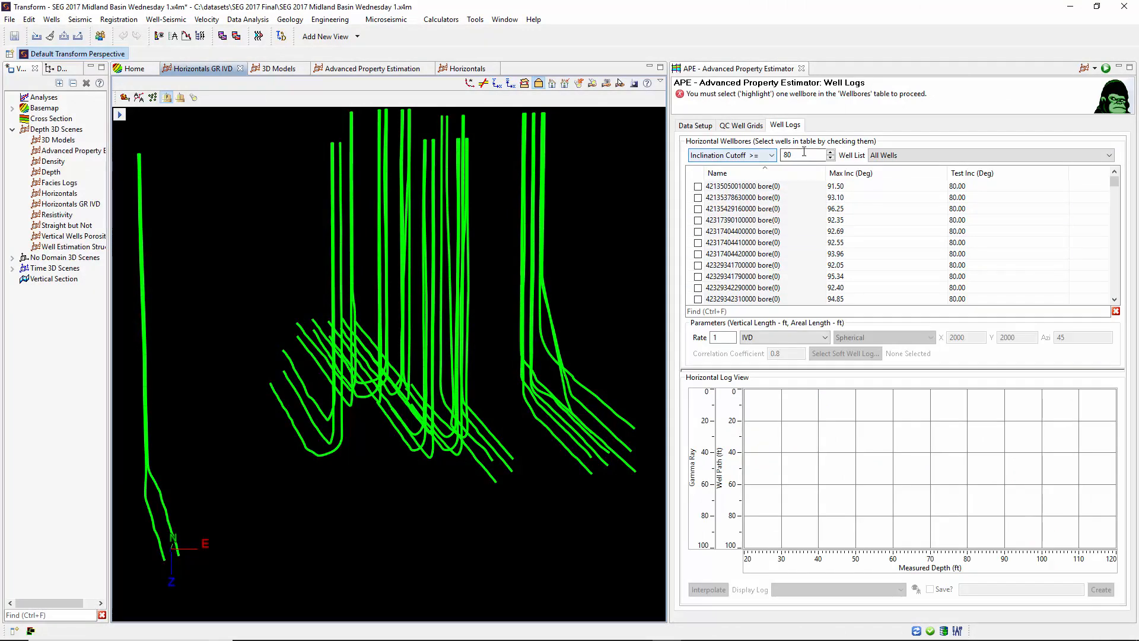
pyautogui.click(720, 310)
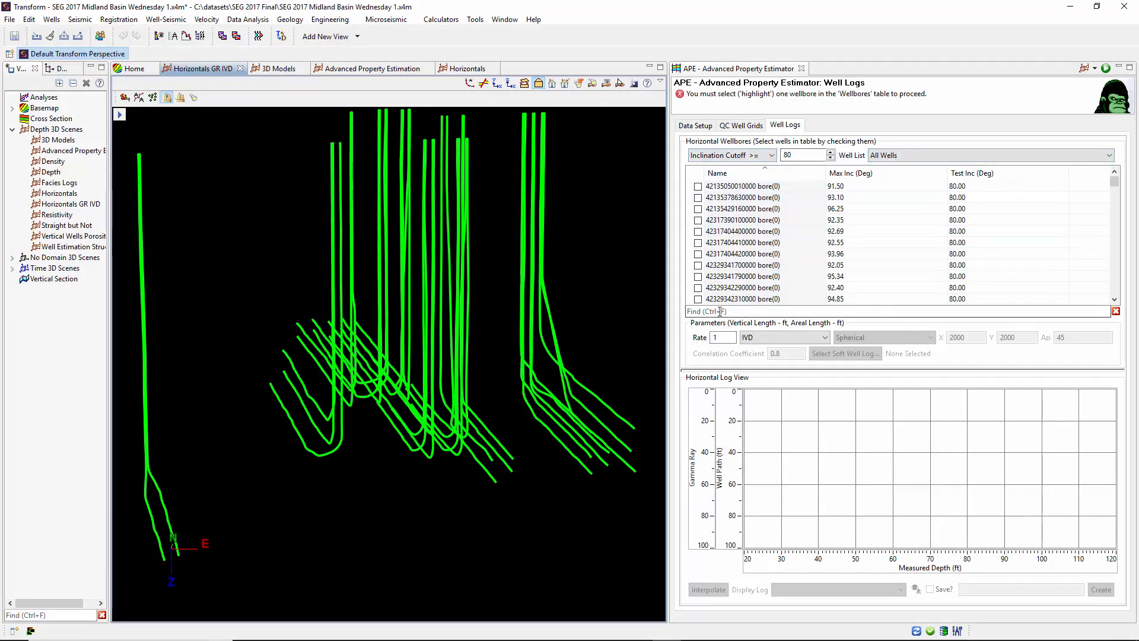
pyautogui.write('s')
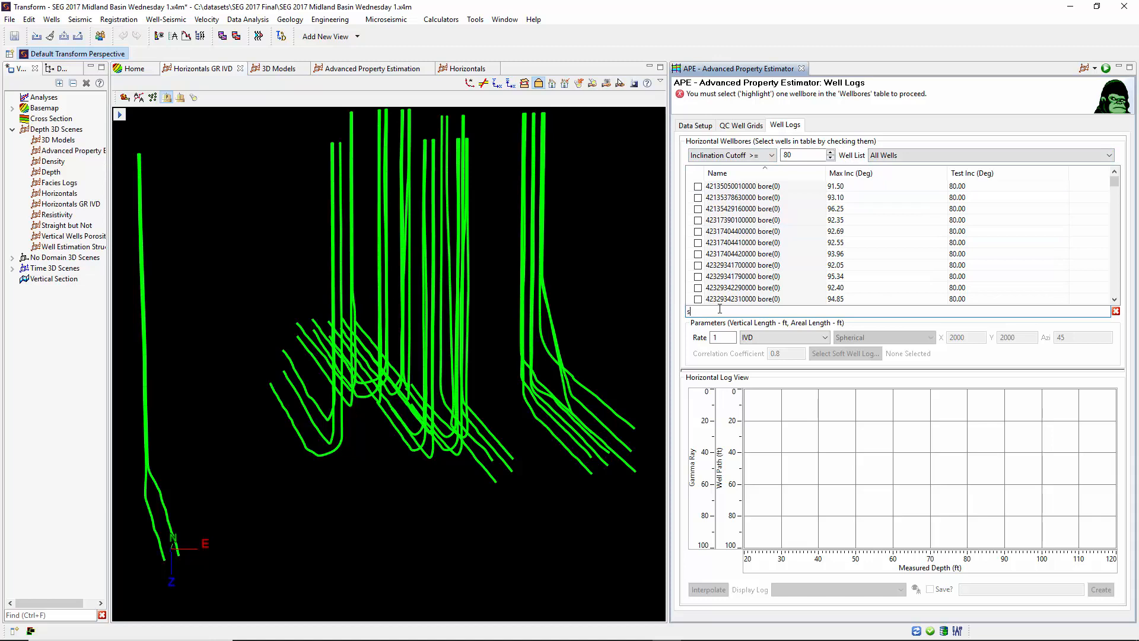
pyautogui.write('panish')
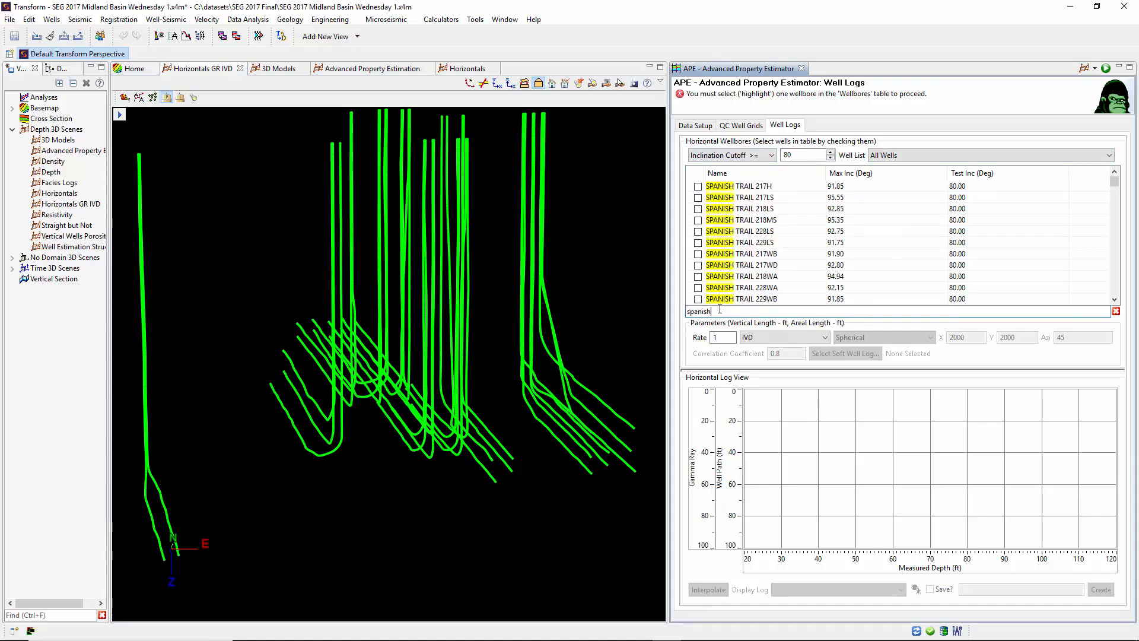
# Highlight the matching SPANISH TRAIL wellbores through 48 08 4818WB and check the highlighted rows for log estimation.
pyautogui.scroll(-5, 799, 265)
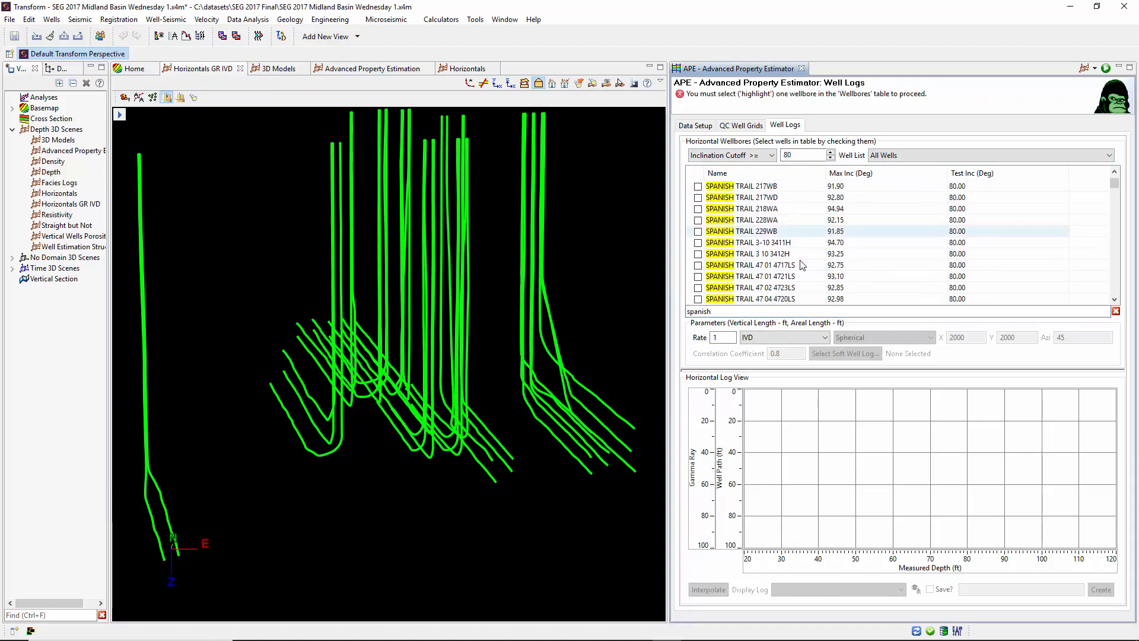
pyautogui.scroll(-4, 799, 264)
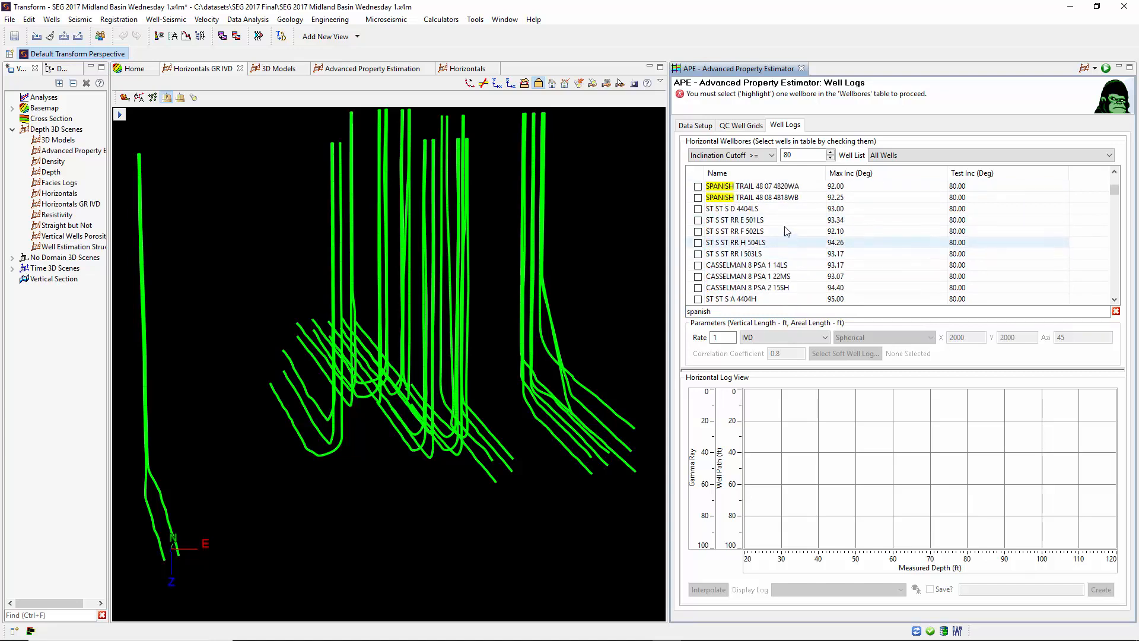
pyautogui.keyDown('shift'); pyautogui.click(776, 200); pyautogui.keyUp('shift')
pyautogui.rightClick(775, 198)
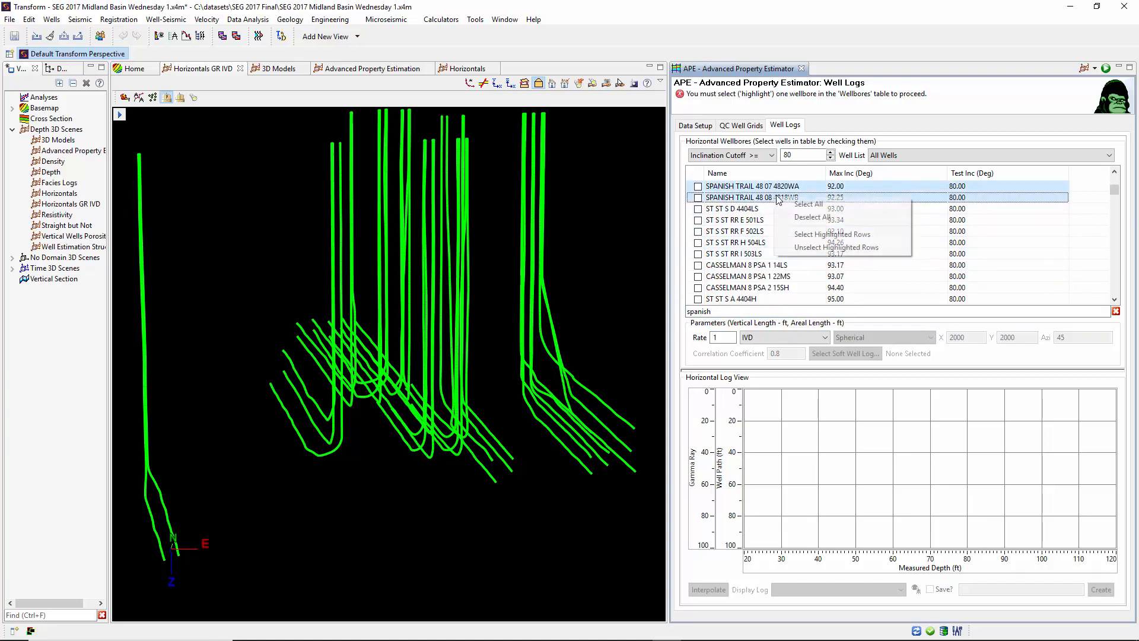
pyautogui.click(831, 234)
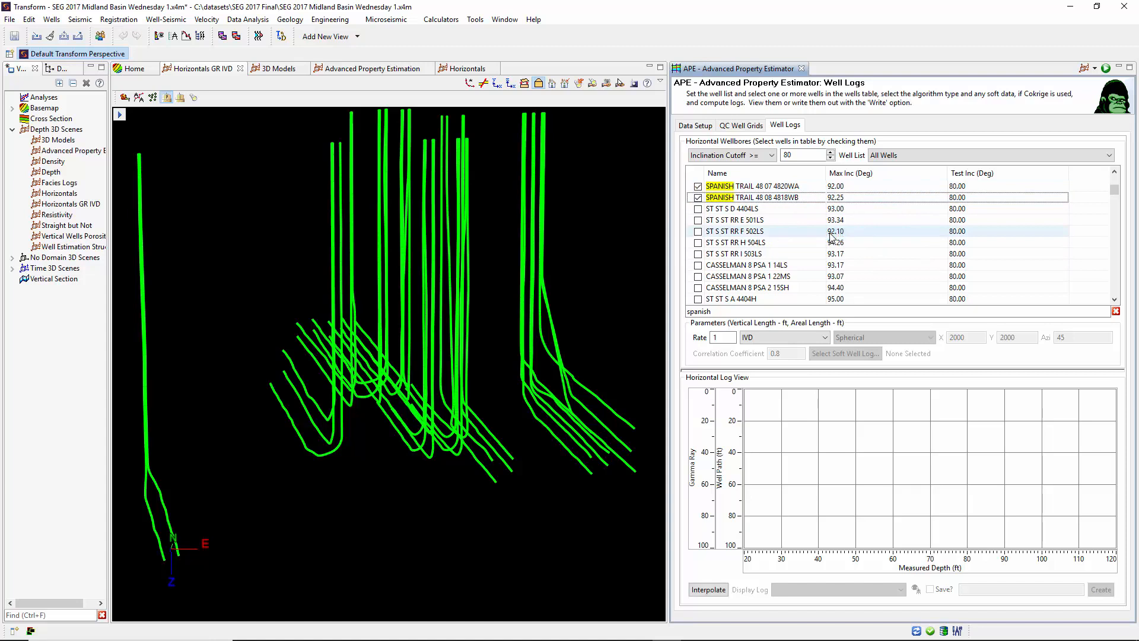
# Set the estimation rate to 2 with the IVD algorithm and interpolate Gamma Ray logs along the checked SPANISH TRAIL wellbores.
pyautogui.scroll(3, 810, 267)
pyautogui.click(716, 338)
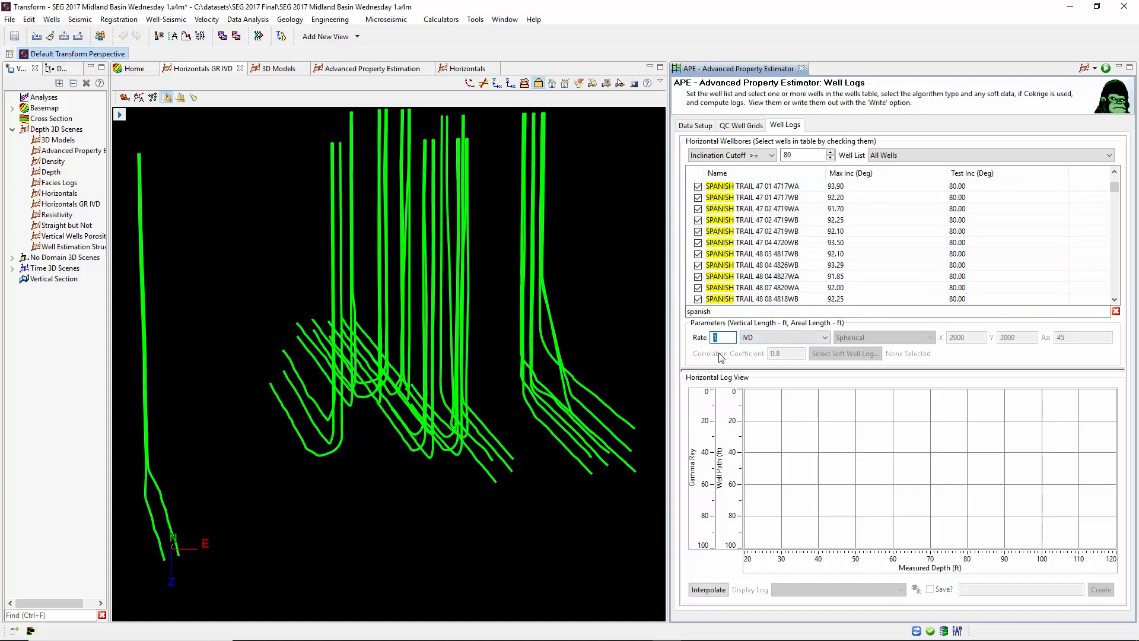
pyautogui.click(782, 337)
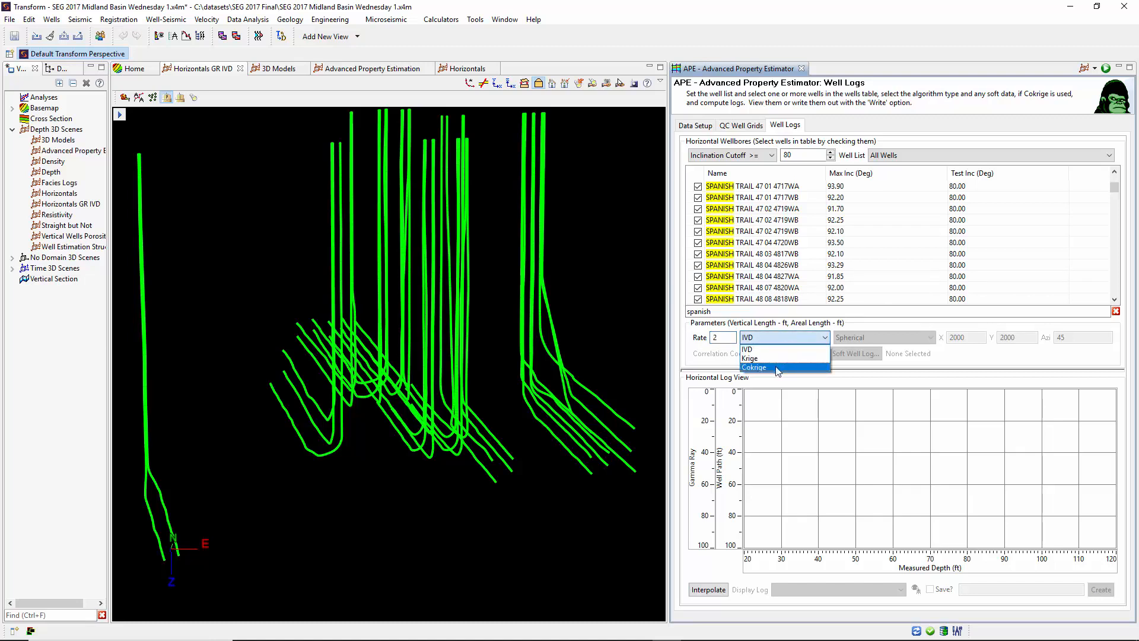
pyautogui.click(774, 350)
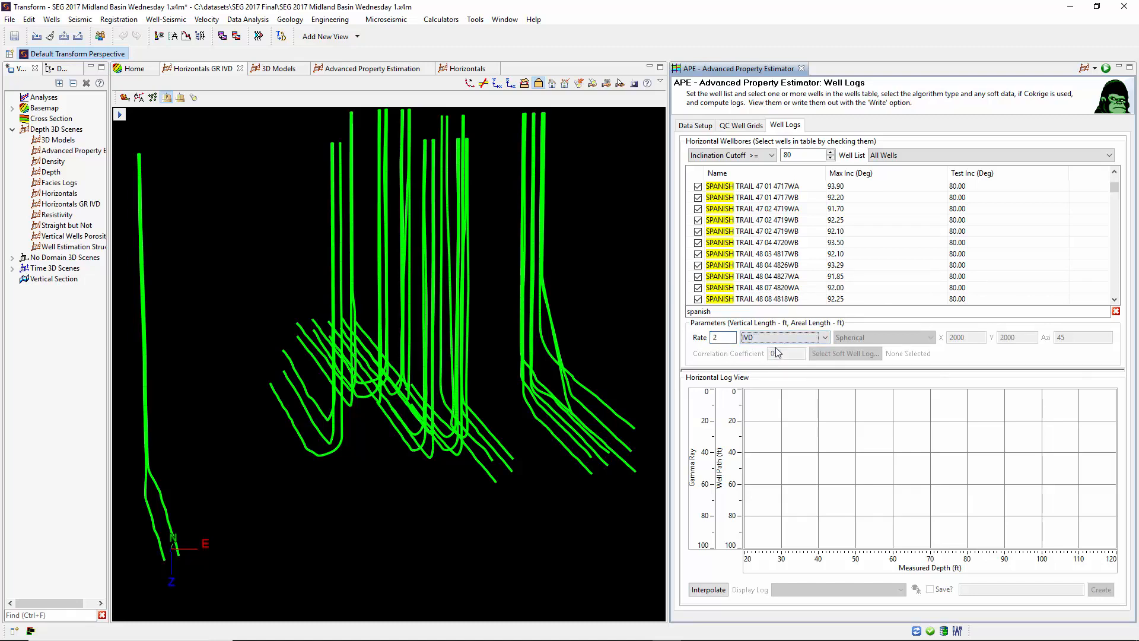
pyautogui.click(710, 591)
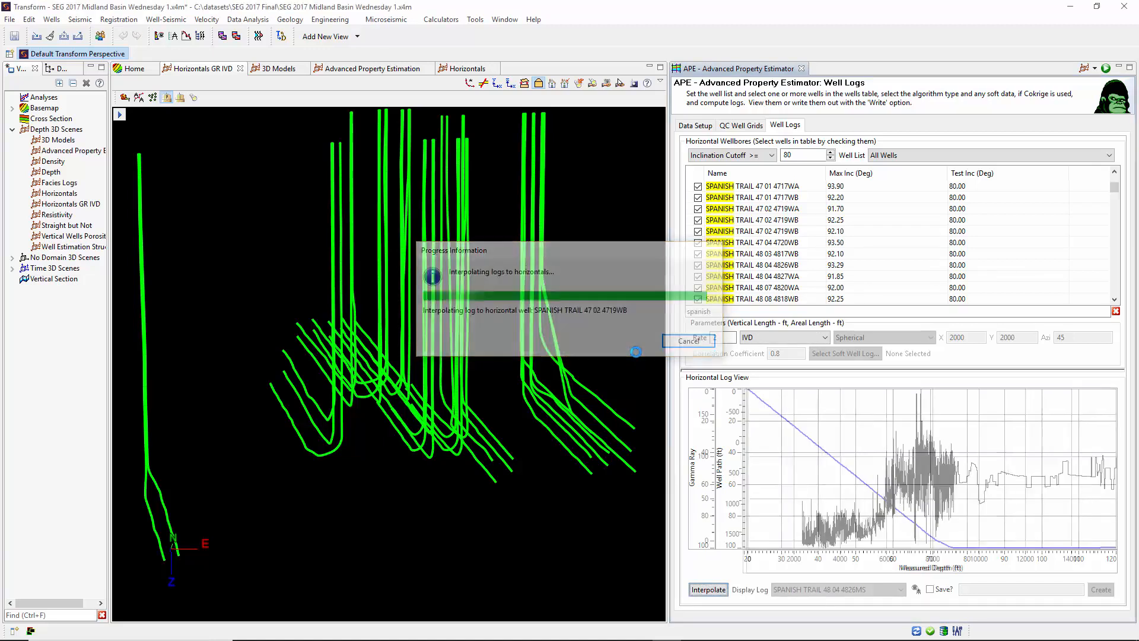
# Review the interpolated Gamma Ray logs of several SPANISH TRAIL wellbores one by one in the horizontal log view.
pyautogui.click(840, 589)
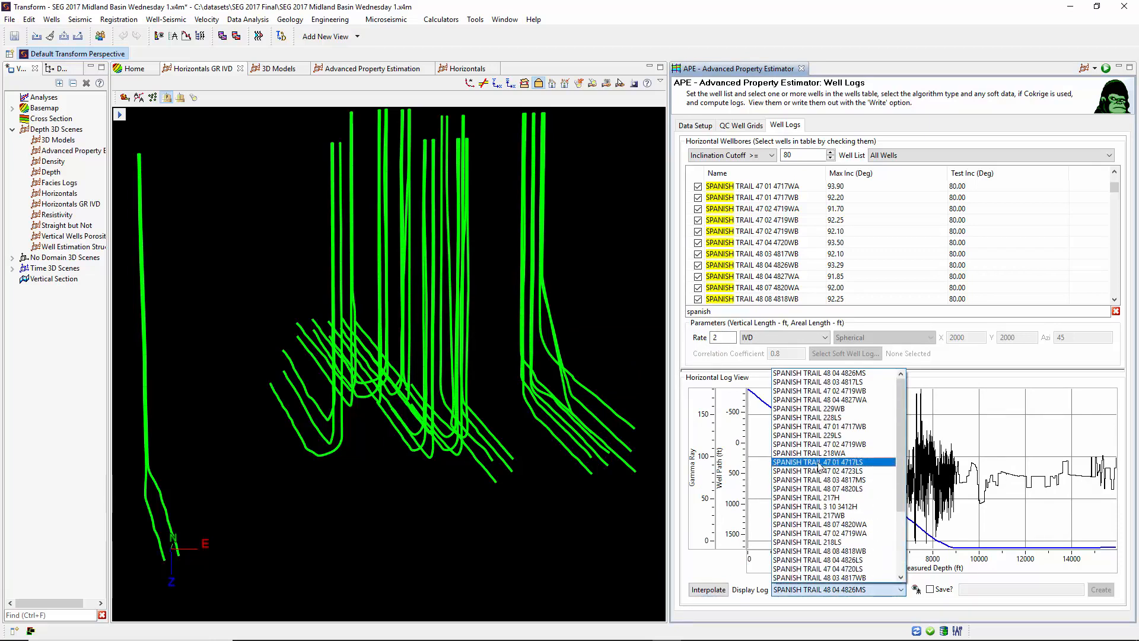
pyautogui.click(819, 460)
pyautogui.press('Down')
pyautogui.press('Down')
pyautogui.press('Down')
pyautogui.press('Down')
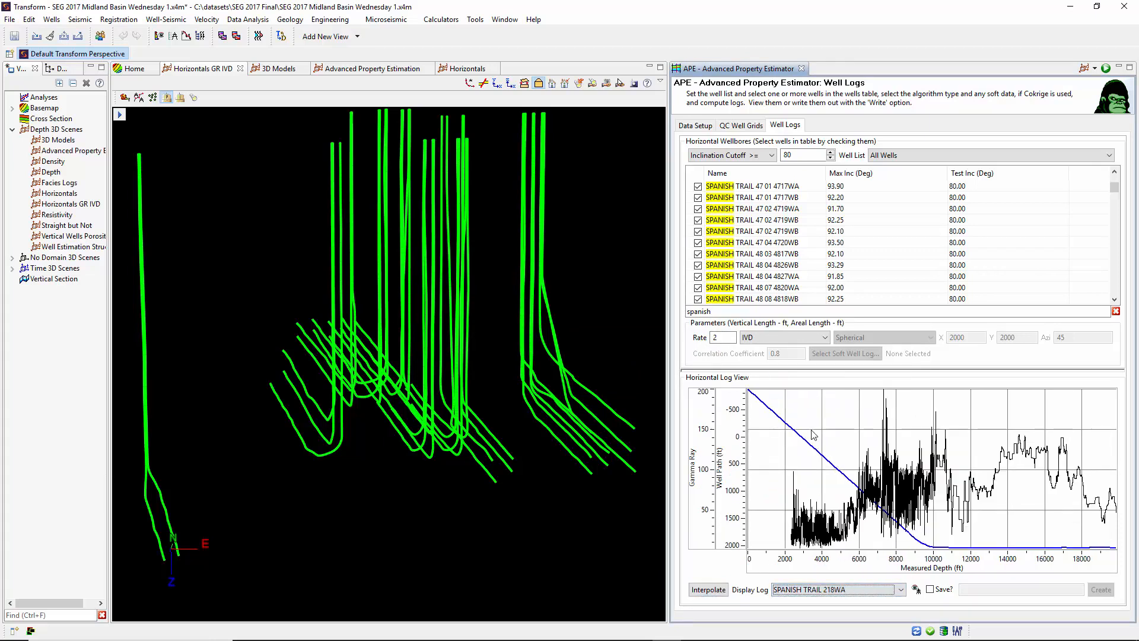
pyautogui.press('Up')
pyautogui.press('Up')
pyautogui.press('Up')
pyautogui.press('Up')
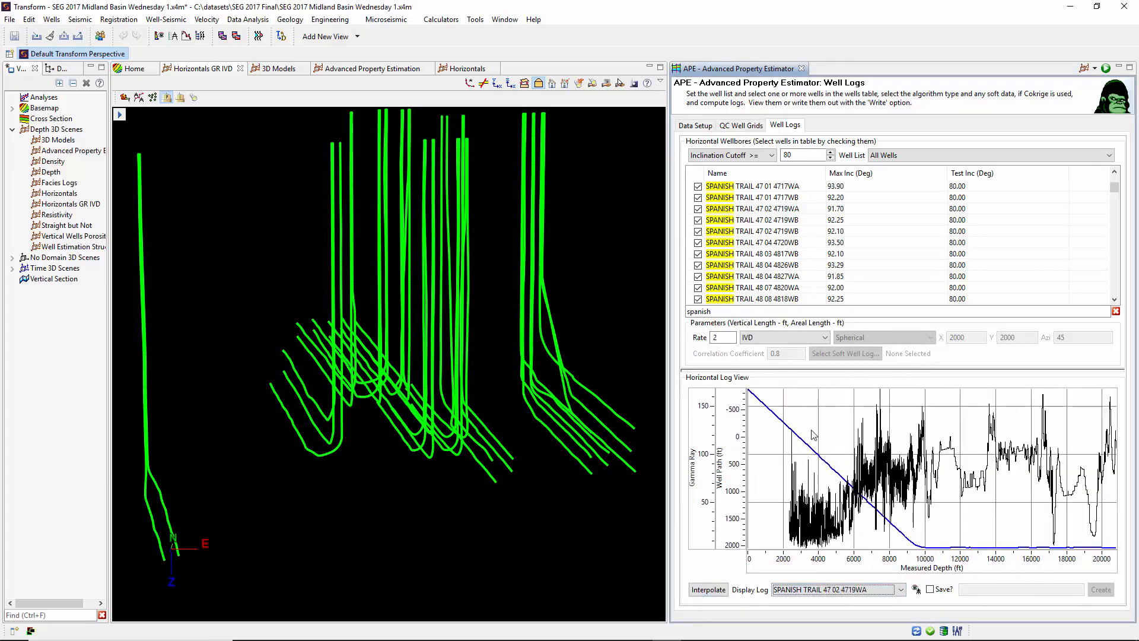
pyautogui.press('Down')
pyautogui.press('Down')
pyautogui.press('Down')
pyautogui.press('Down')
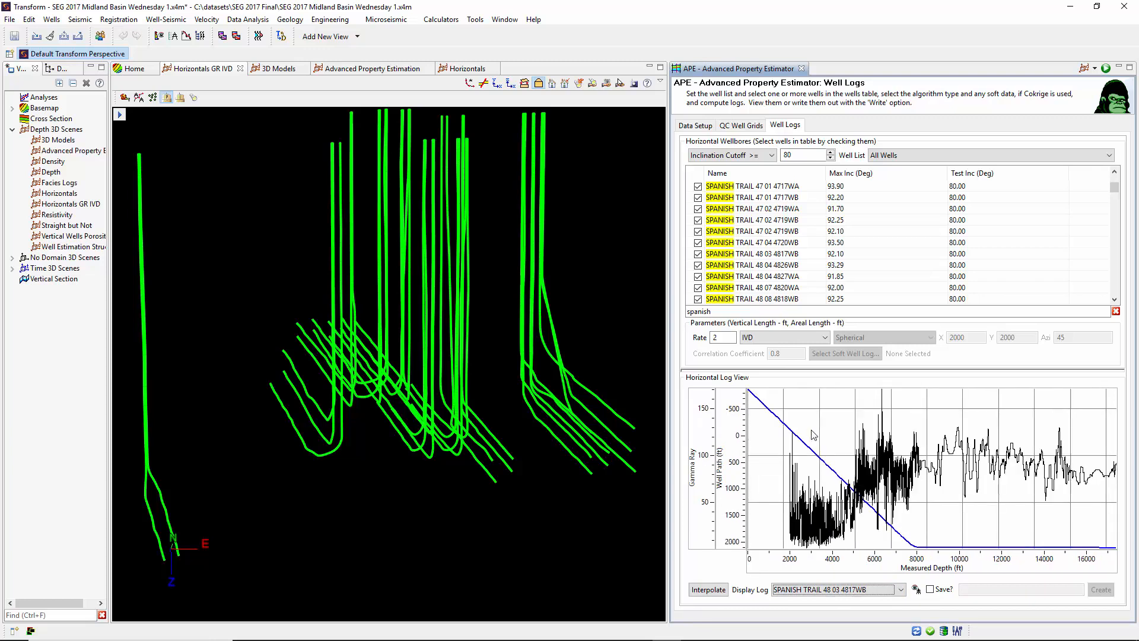
pyautogui.press('Down')
pyautogui.press('Down')
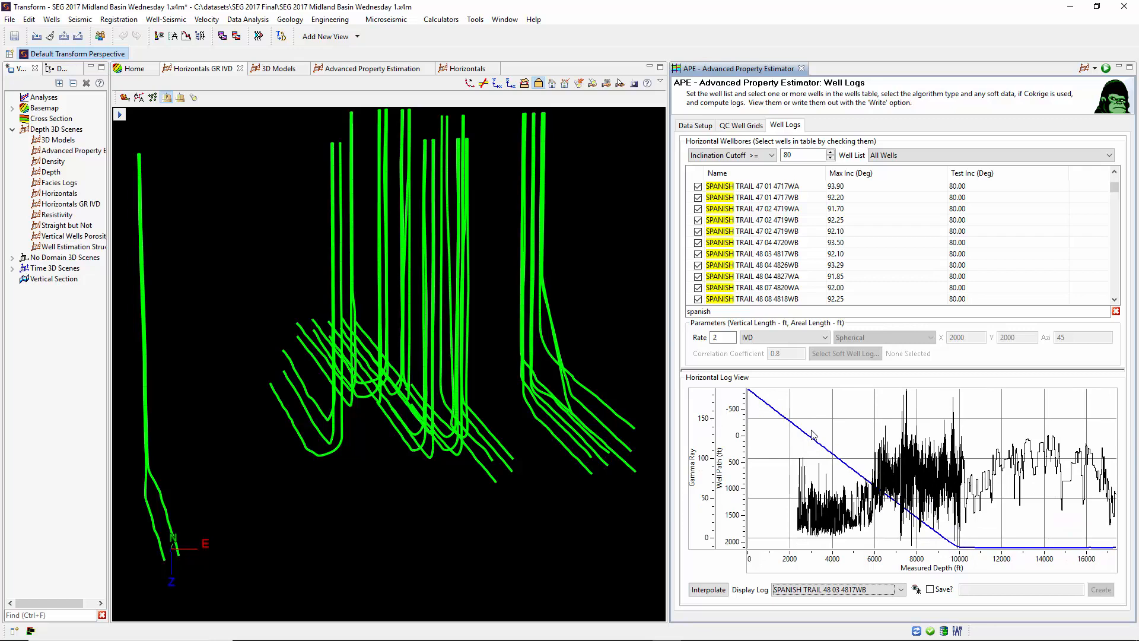
# Save the interpolated horizontal logs under the mnemonic GR_IVD.
pyautogui.click(931, 590)
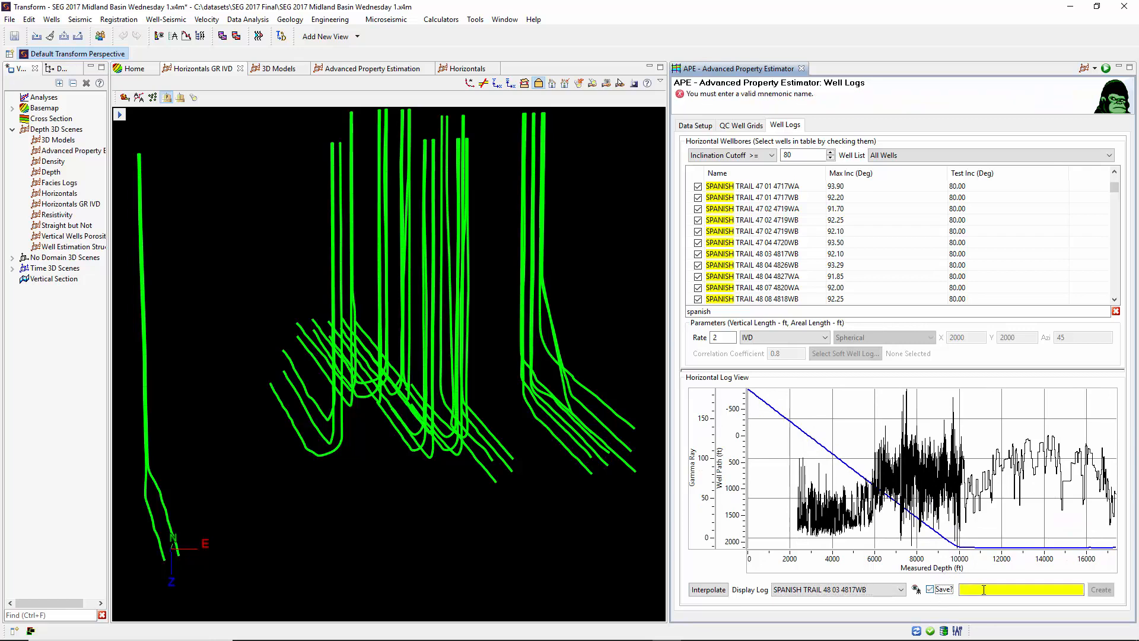
pyautogui.write('GR_IVD')
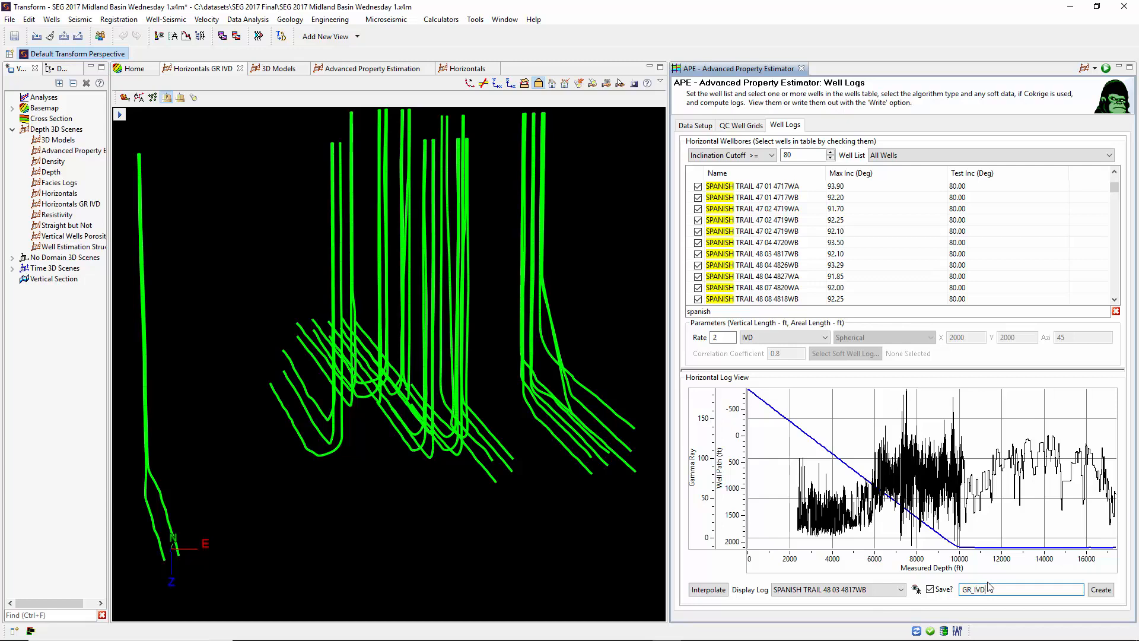
pyautogui.click(1101, 589)
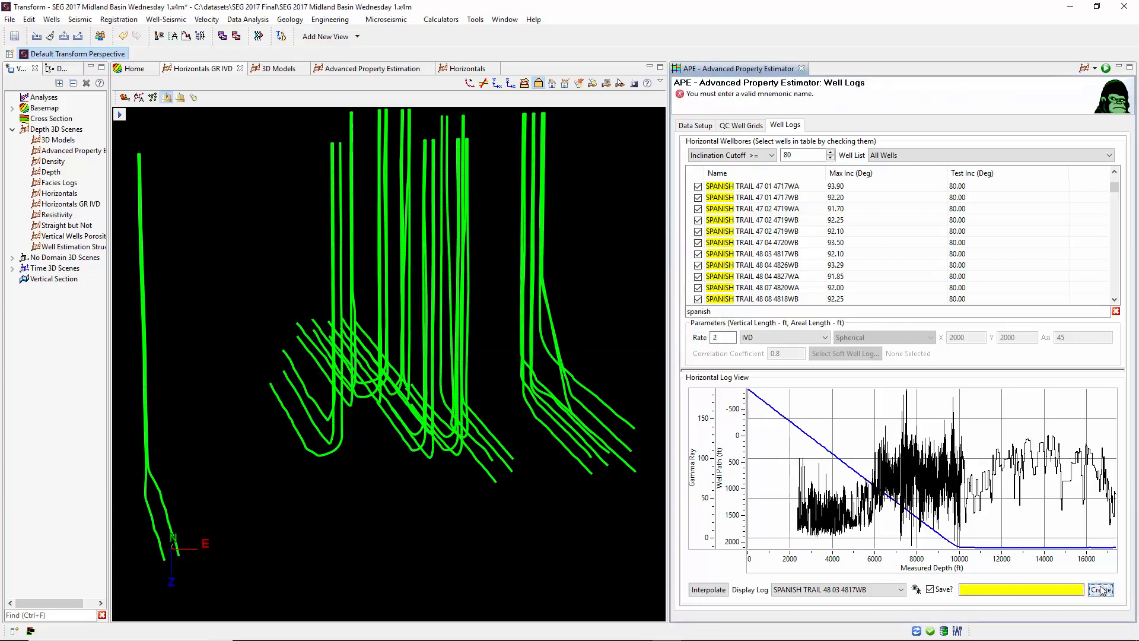
# Add the GR_IVD well log to the Horizontals GR IVD 3D scene and inspect it along the horizontal wellbores.
pyautogui.click(120, 116)
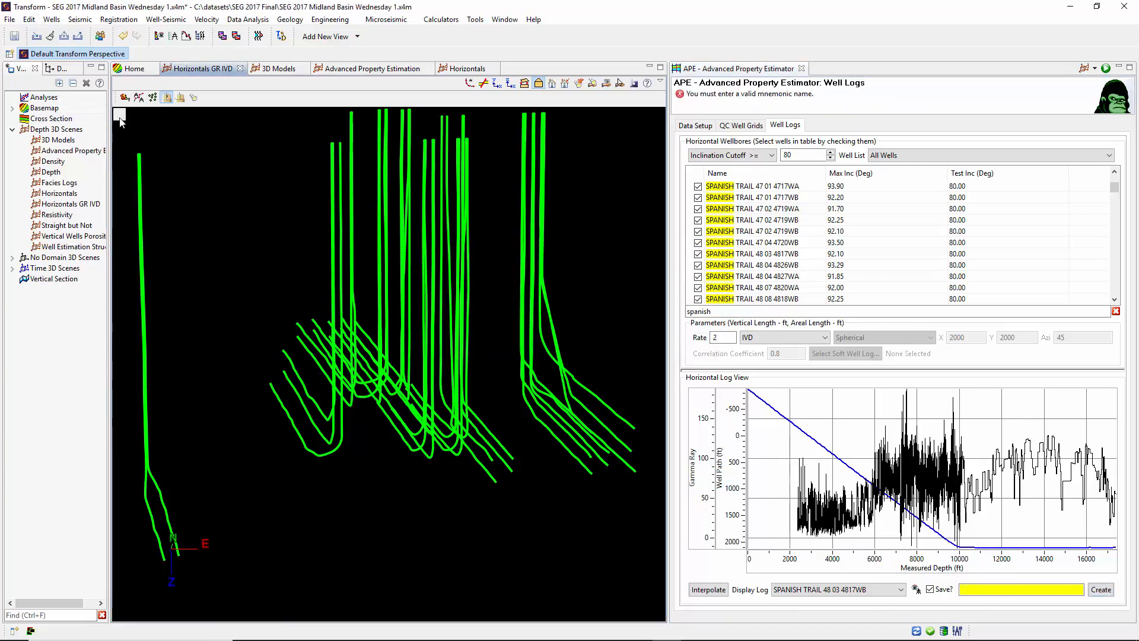
pyautogui.click(120, 117)
pyautogui.click(122, 117)
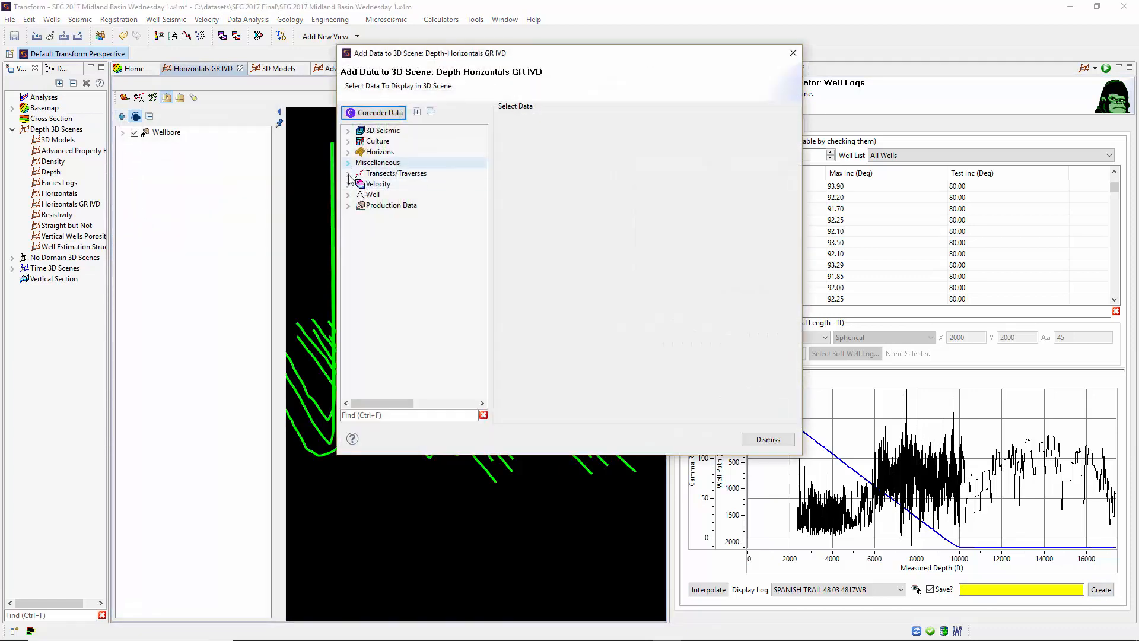
pyautogui.click(524, 390)
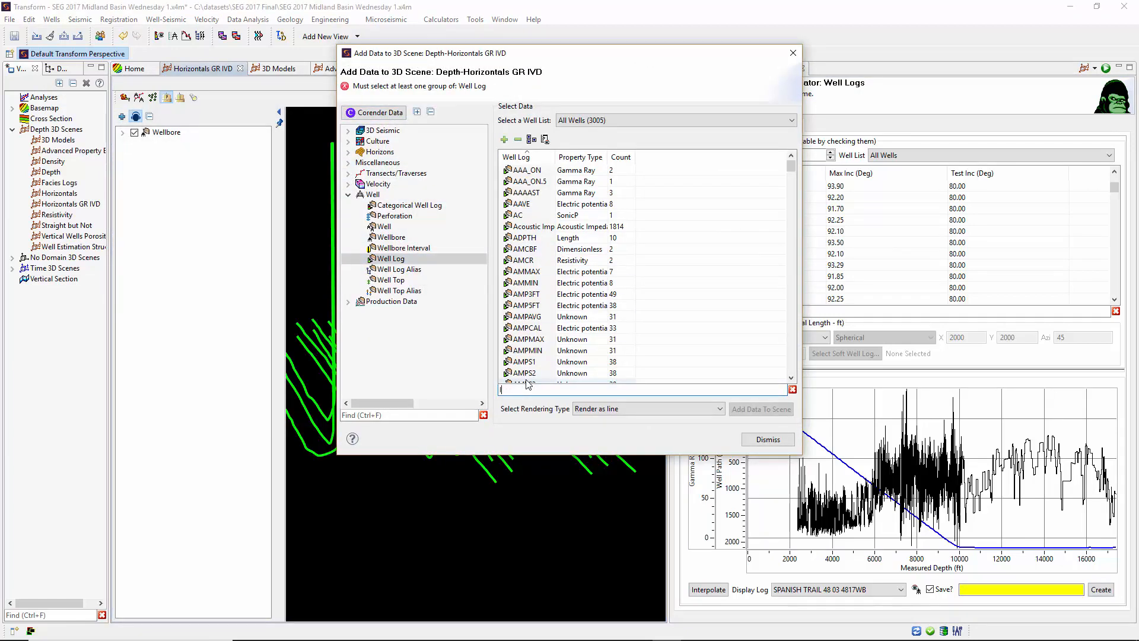
pyautogui.write('IVD')
pyautogui.click(573, 170)
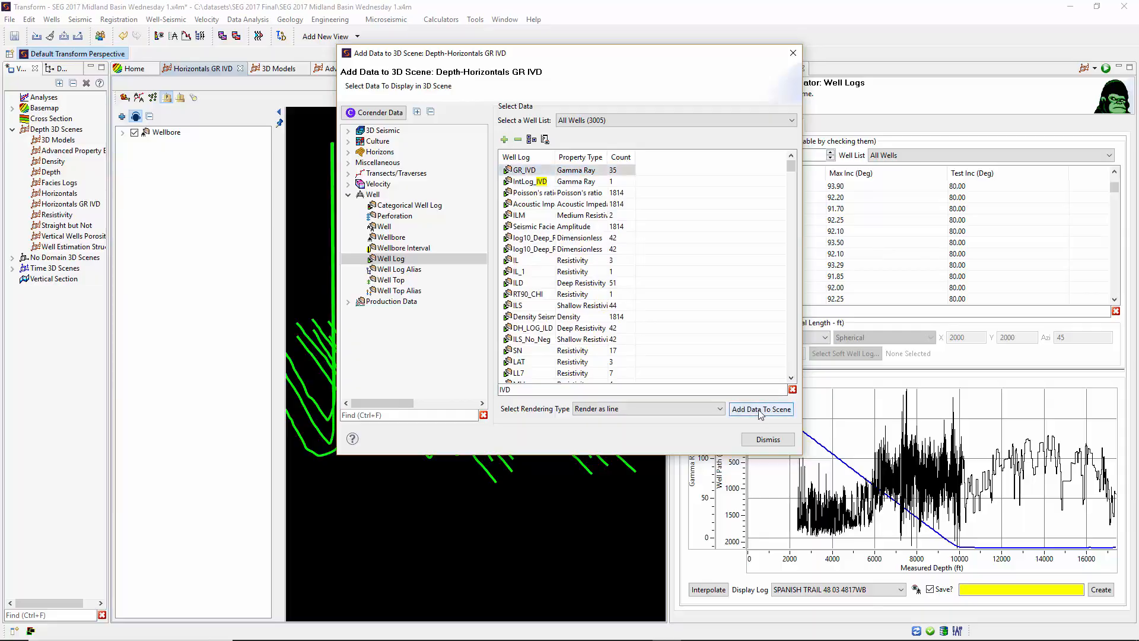
pyautogui.click(760, 408)
pyautogui.click(766, 440)
pyautogui.moveTo(599, 387); pyautogui.dragTo(435, 475)
pyautogui.scroll(5, 435, 506)
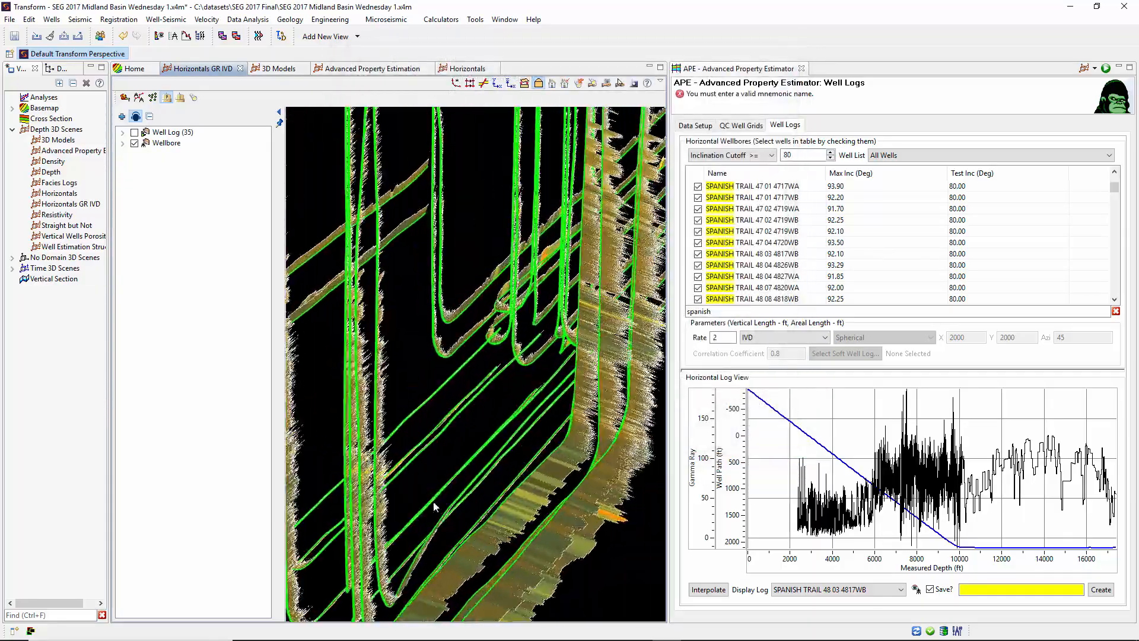
pyautogui.moveTo(504, 404); pyautogui.dragTo(784, 318)
pyautogui.moveTo(475, 315); pyautogui.dragTo(446, 432)
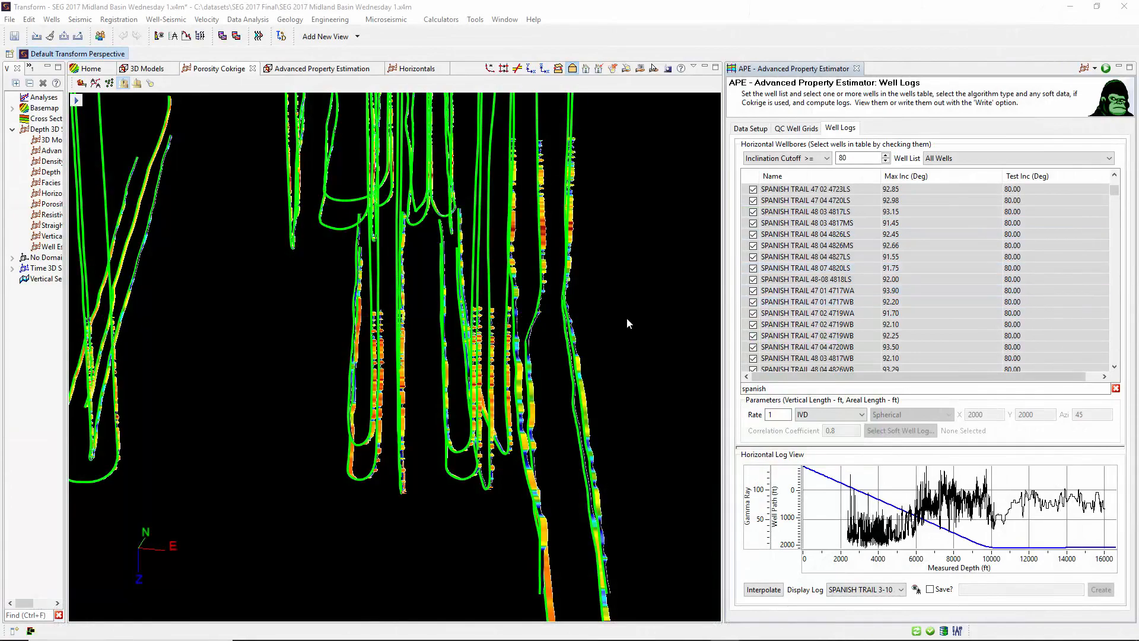
# Switch the estimation algorithm to Cokrige and choose the Seismic Porosity Filtered alias as the soft well log.
pyautogui.moveTo(627, 318); pyautogui.dragTo(621, 287)
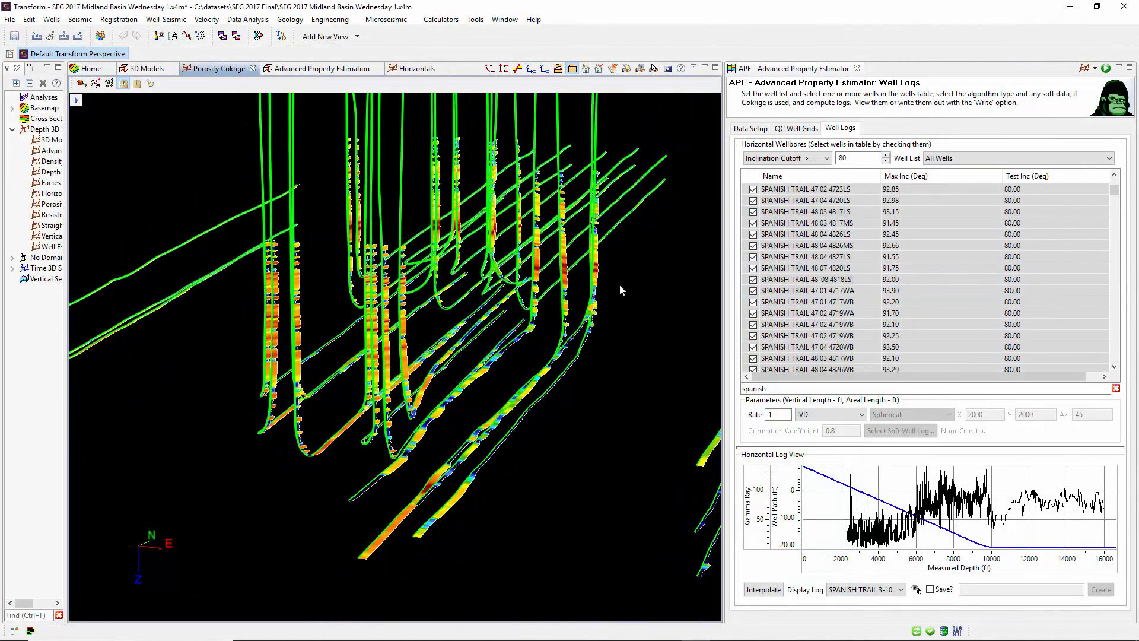
pyautogui.click(825, 415)
pyautogui.click(830, 440)
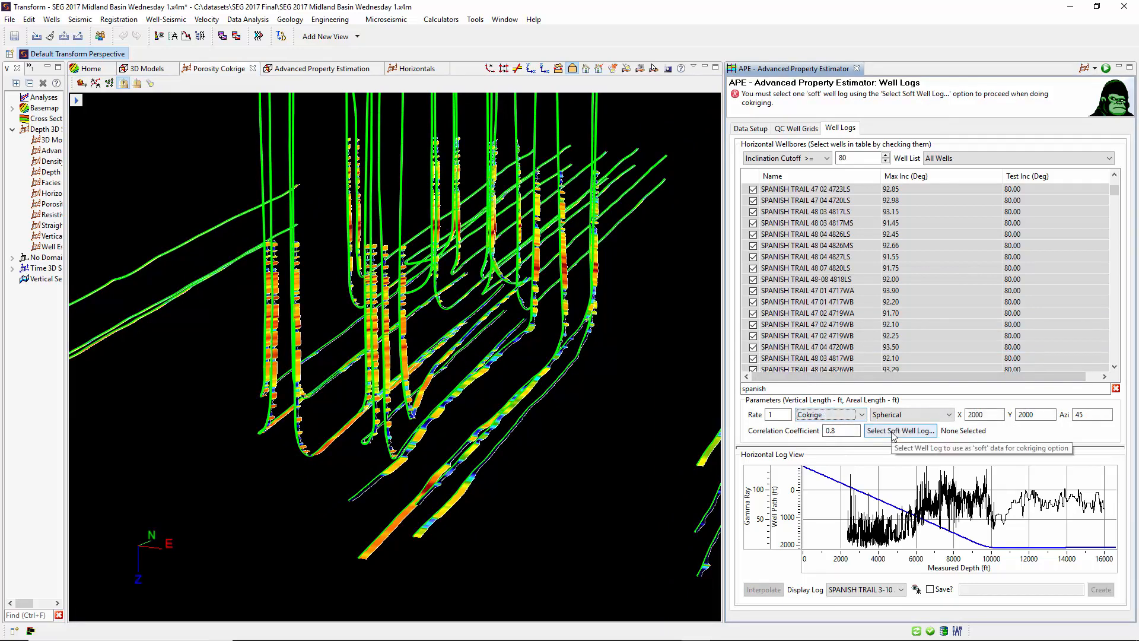
pyautogui.click(894, 431)
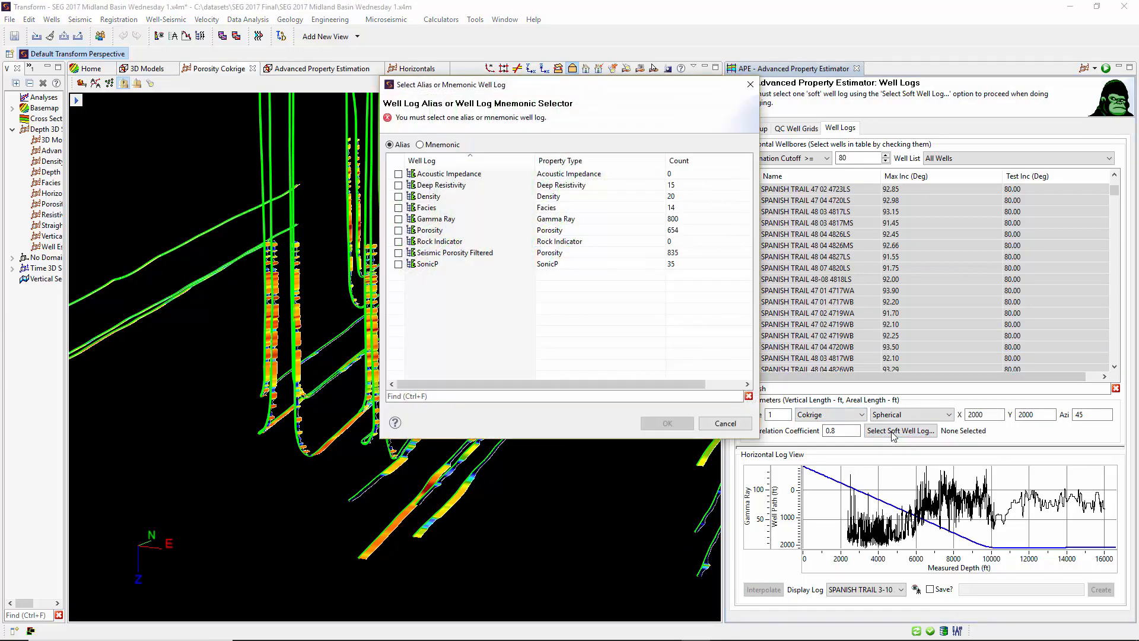
pyautogui.click(399, 253)
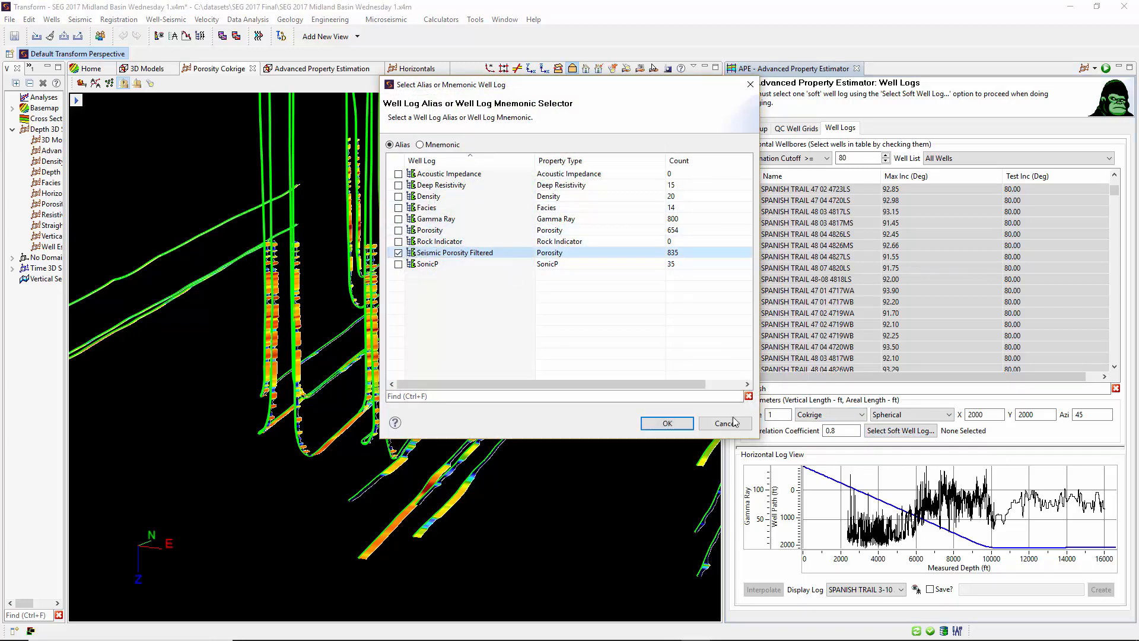
pyautogui.click(676, 426)
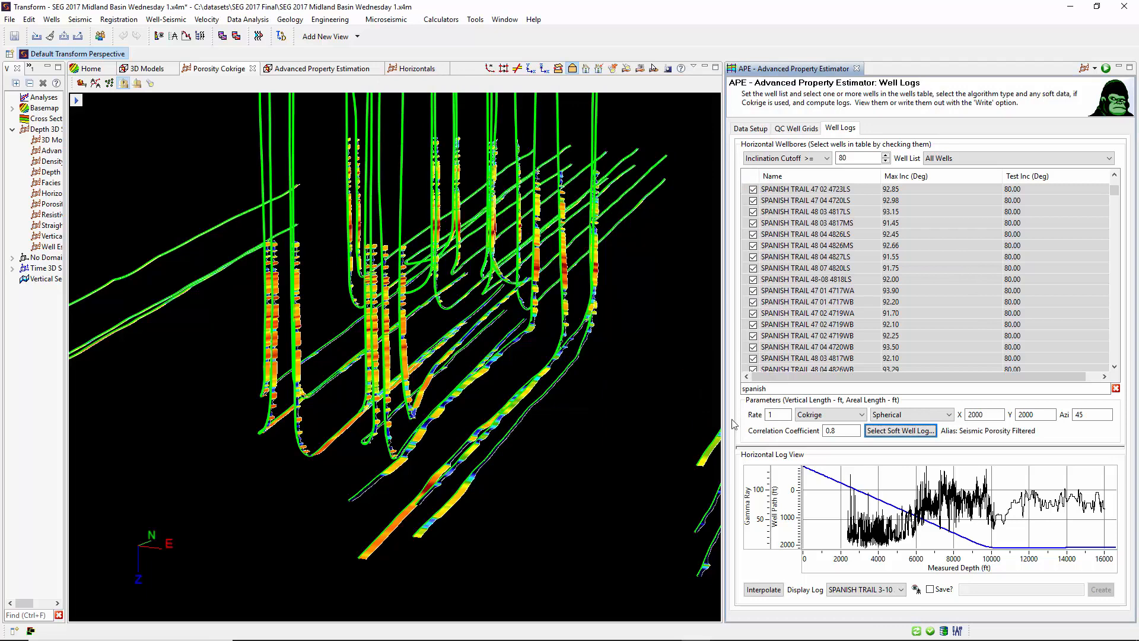
# Replace Gamma Ray with Porosity as the source well log in the data setup and build the well grids.
pyautogui.click(749, 129)
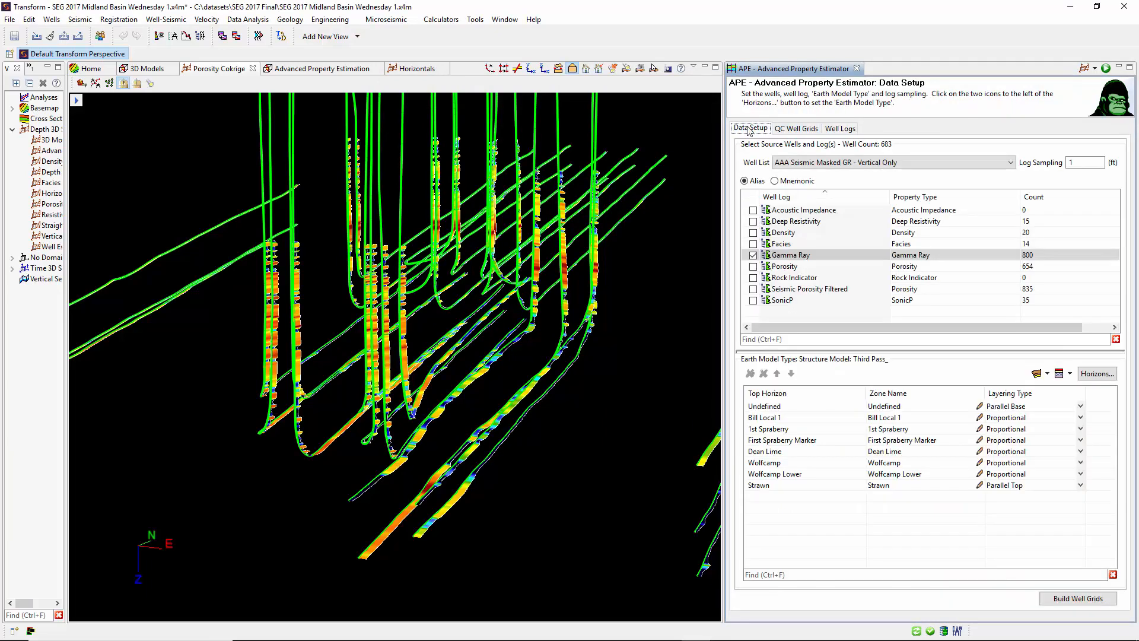
pyautogui.click(753, 267)
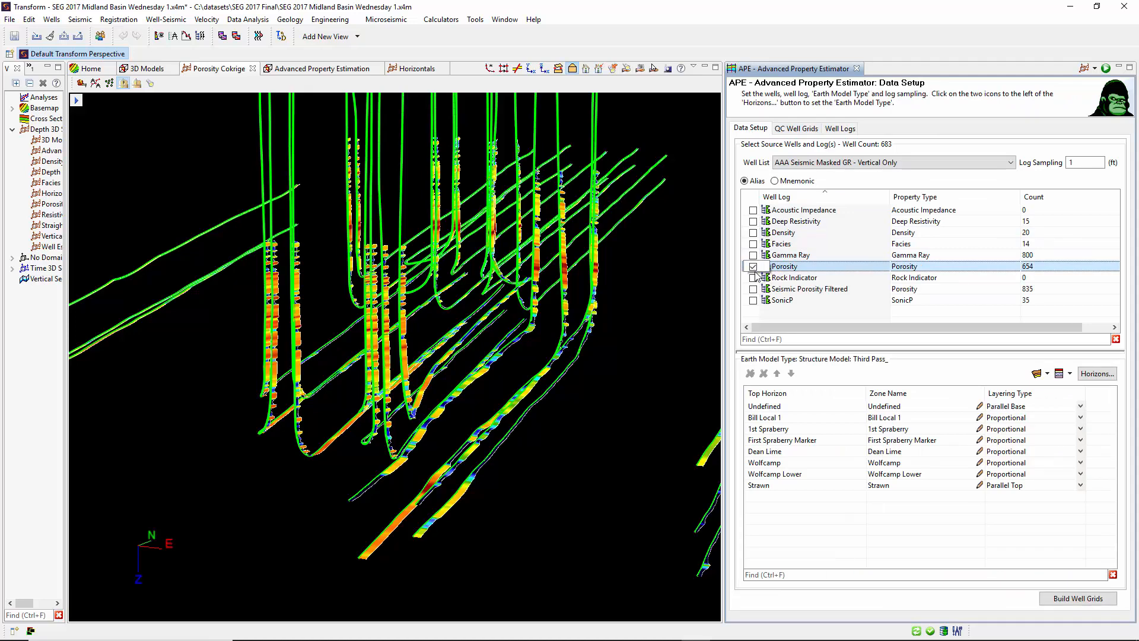
pyautogui.click(1071, 599)
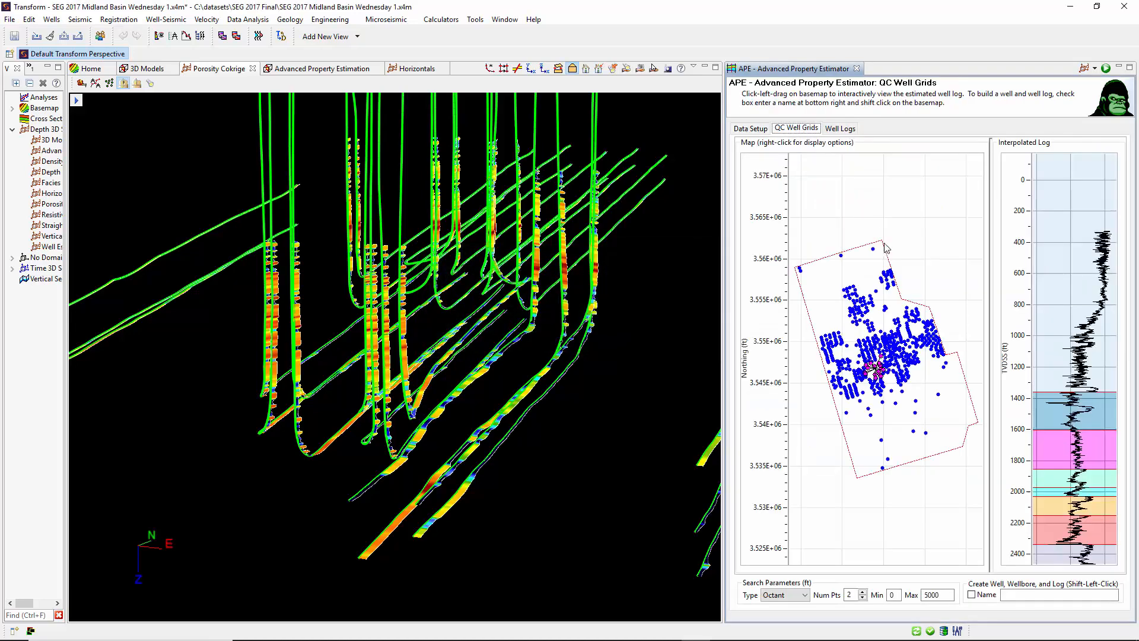
# Examine the interpolated Porosity log at several map locations, focusing on the deeper horizon zones.
pyautogui.moveTo(894, 352); pyautogui.dragTo(906, 361)
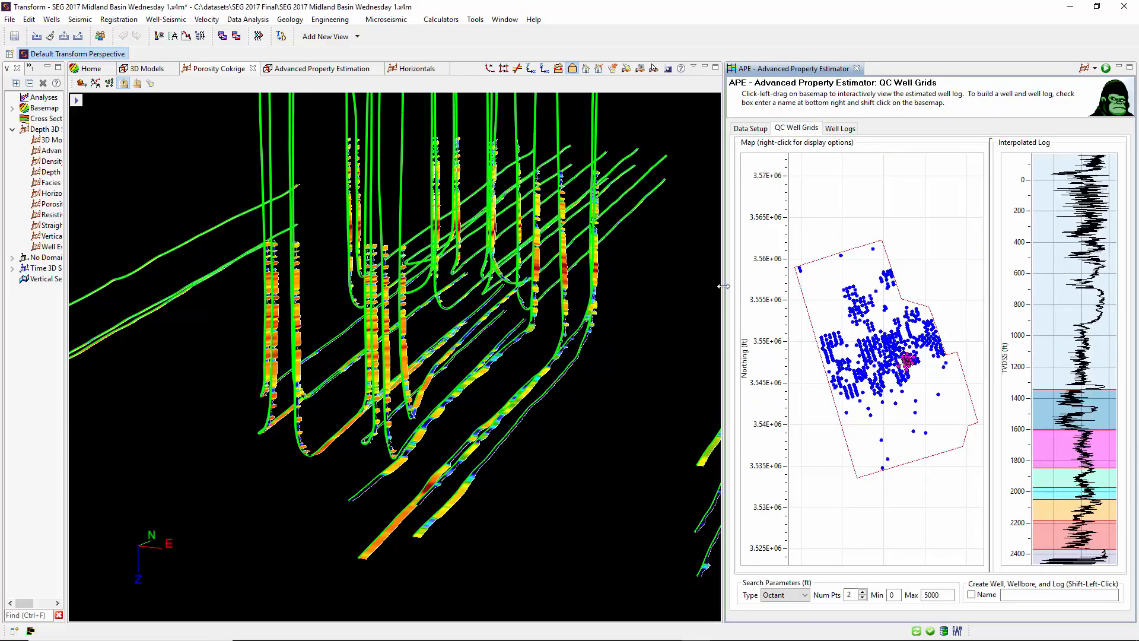
pyautogui.moveTo(724, 286); pyautogui.dragTo(719, 287)
pyautogui.moveTo(1091, 100); pyautogui.dragTo(720, 273)
pyautogui.moveTo(877, 327)
pyautogui.mouseDown()
pyautogui.moveTo(897, 334)
pyautogui.moveTo(903, 354)
pyautogui.mouseUp()
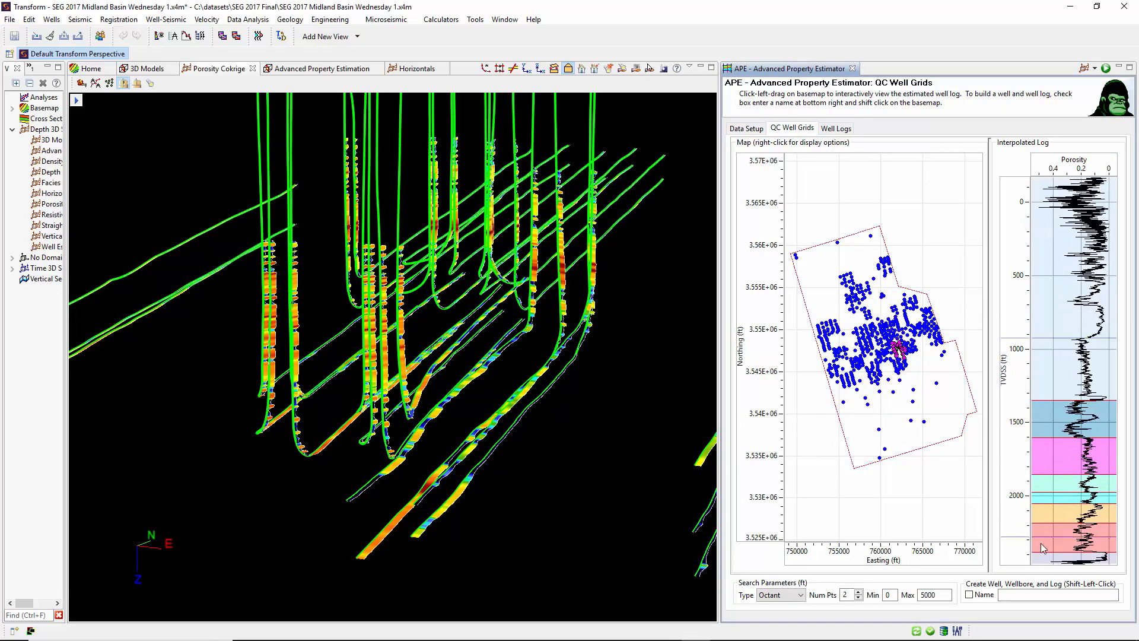
pyautogui.moveTo(1041, 544); pyautogui.dragTo(1036, 563)
pyautogui.moveTo(875, 313)
pyautogui.mouseDown()
pyautogui.moveTo(895, 363)
pyautogui.moveTo(891, 341)
pyautogui.mouseUp()
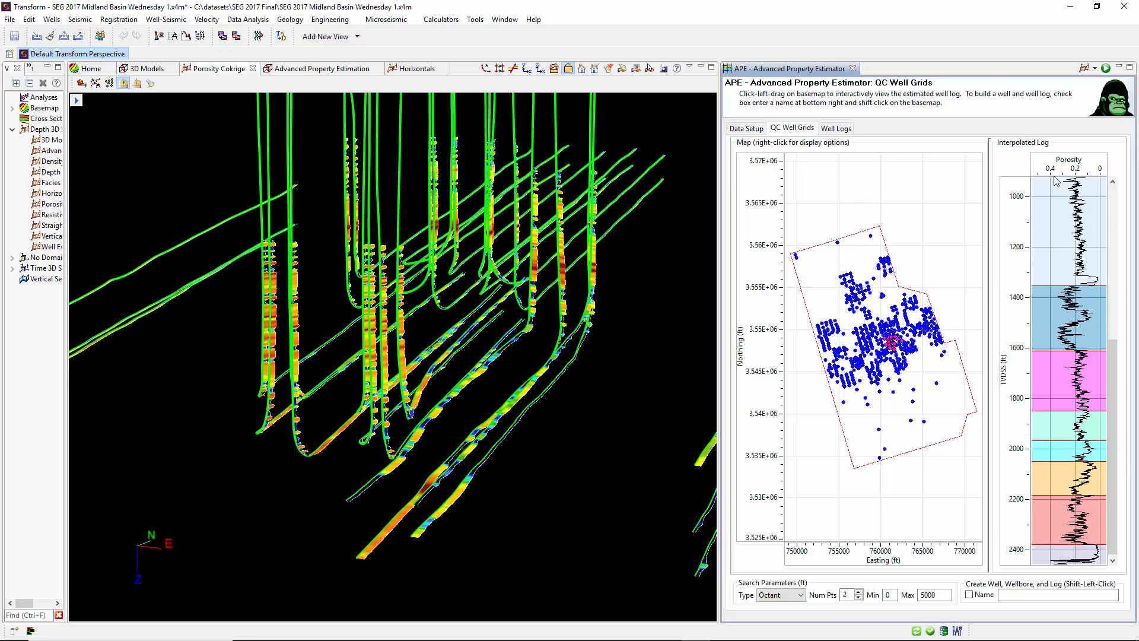
# Set the cokriging correlation coefficient to 0.45 and the X and Y lengths to 4000 ft, and interpolate the horizontal Porosity logs.
pyautogui.click(832, 130)
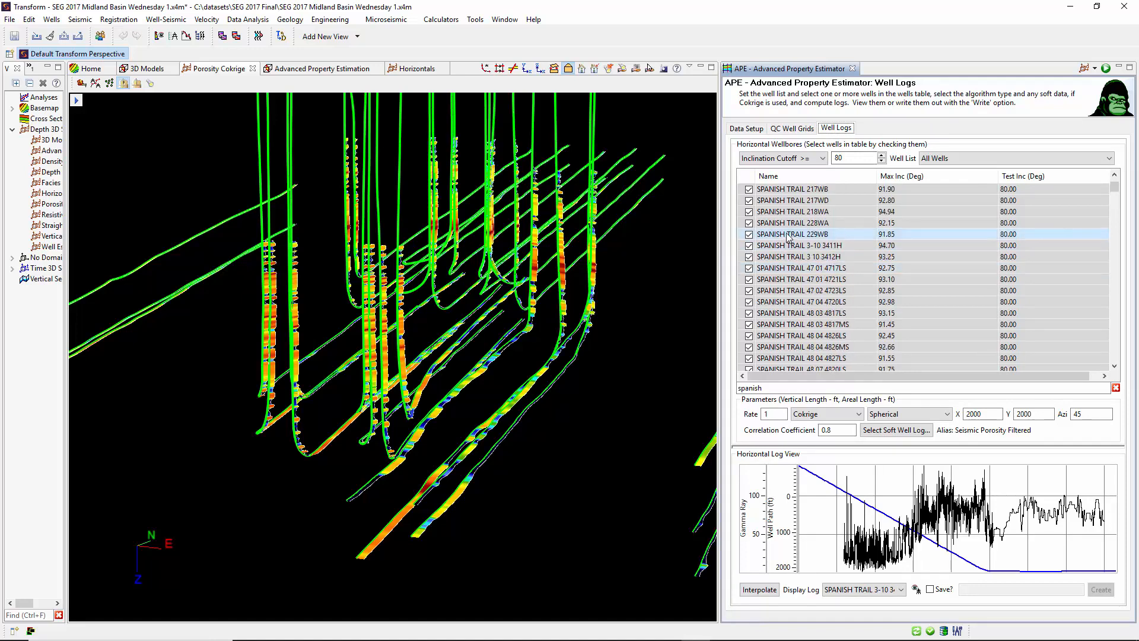
pyautogui.scroll(-1, 818, 241)
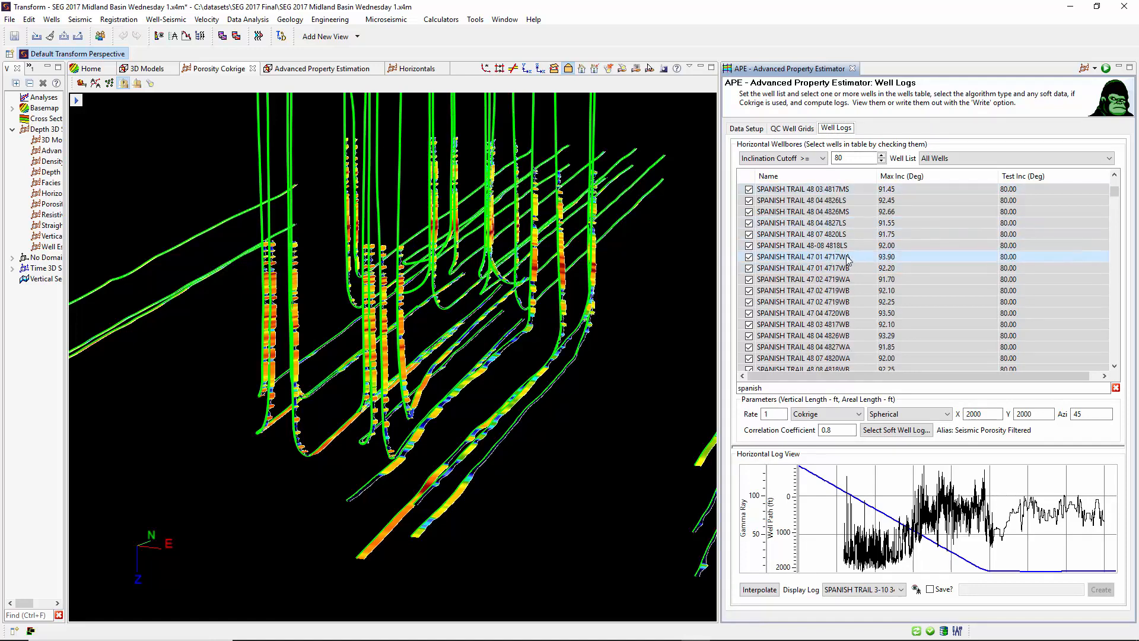
pyautogui.scroll(3, 836, 256)
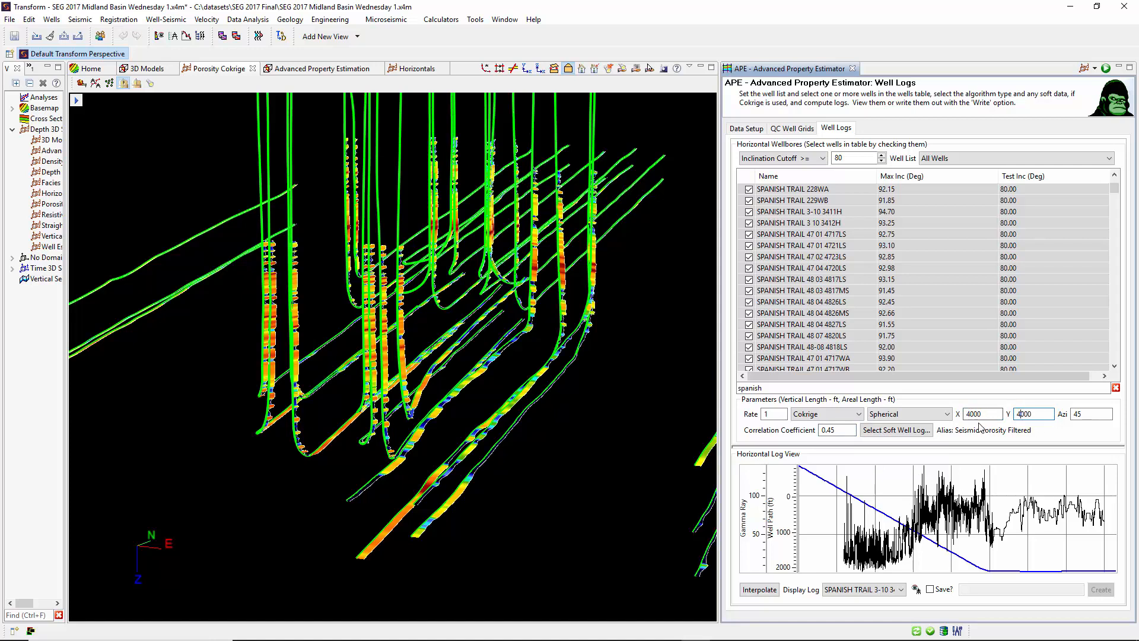
pyautogui.click(757, 590)
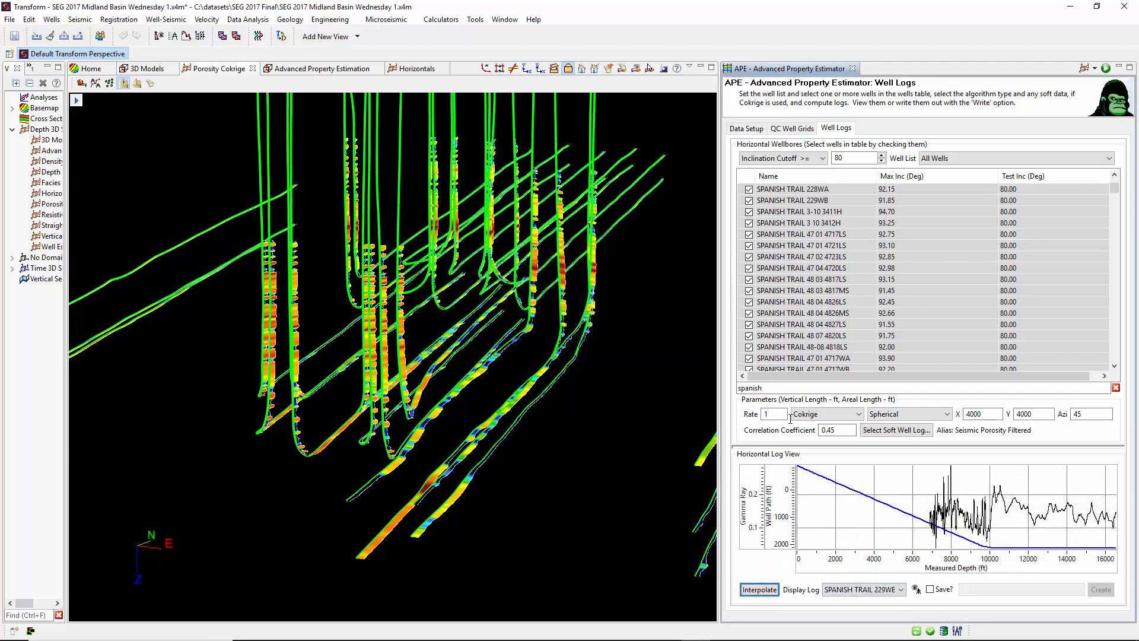
# Step through the cokriged Porosity logs of different SPANISH TRAIL wellbores in the horizontal log view.
pyautogui.click(884, 595)
pyautogui.click(864, 437)
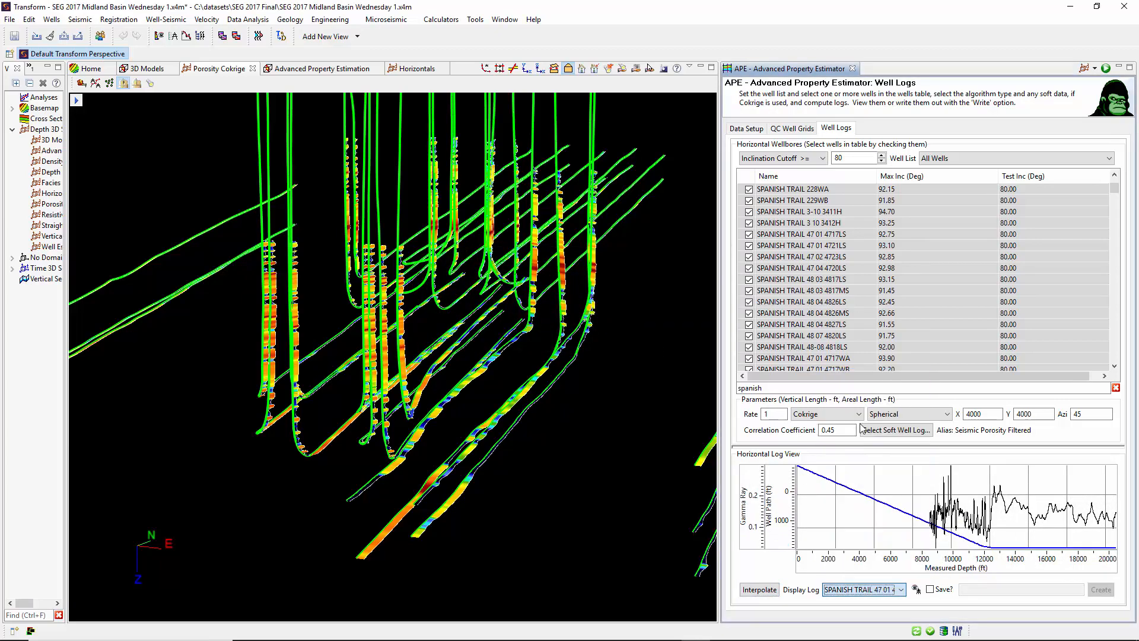
pyautogui.press('Down')
pyautogui.press('Down')
pyautogui.press('Down')
pyautogui.press('Down')
pyautogui.press('Down')
pyautogui.press('Down')
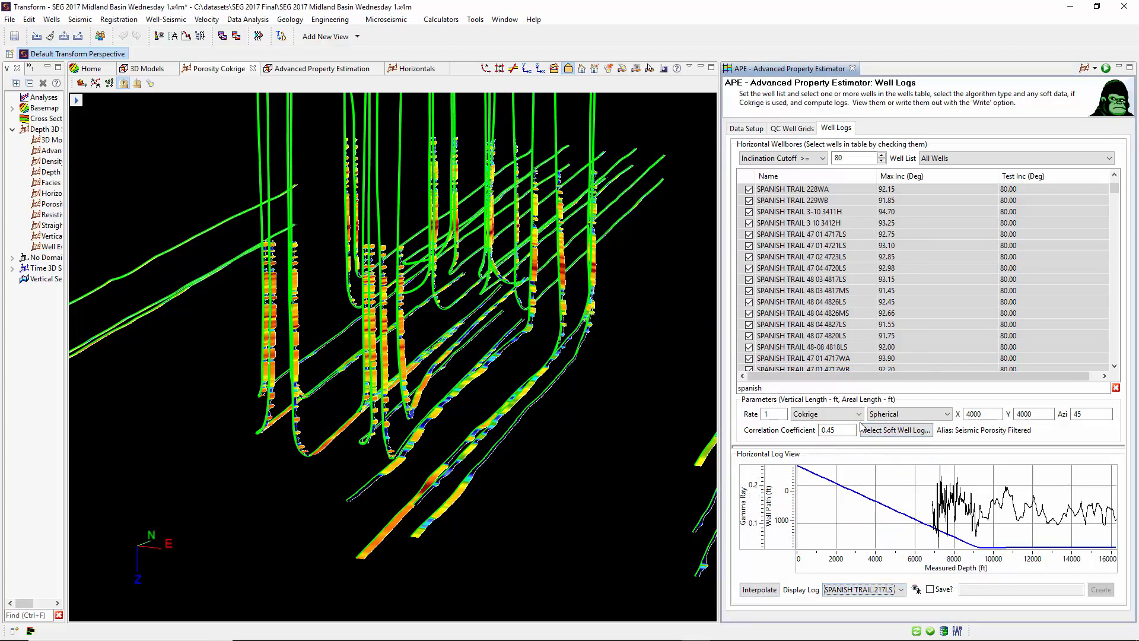
# Review the cokriged Porosity logs of several more SPANISH TRAIL wellbores, including a 48 04 and a 47 04 well.
pyautogui.press('Down')
pyautogui.press('Down')
pyautogui.press('Down')
pyautogui.press('Down')
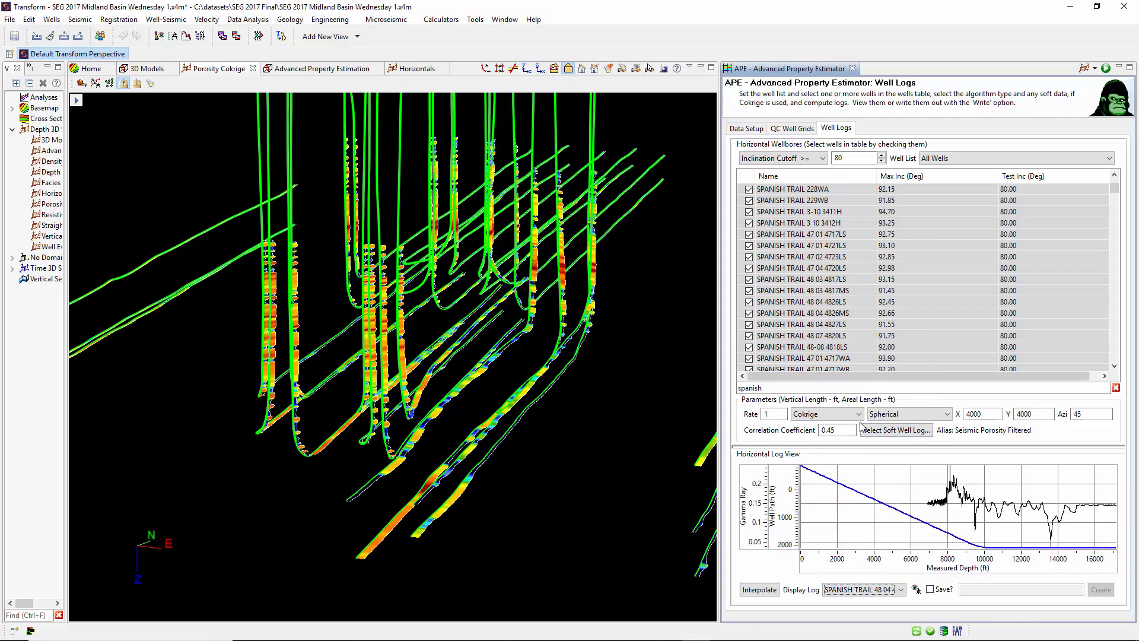
pyautogui.press('Down')
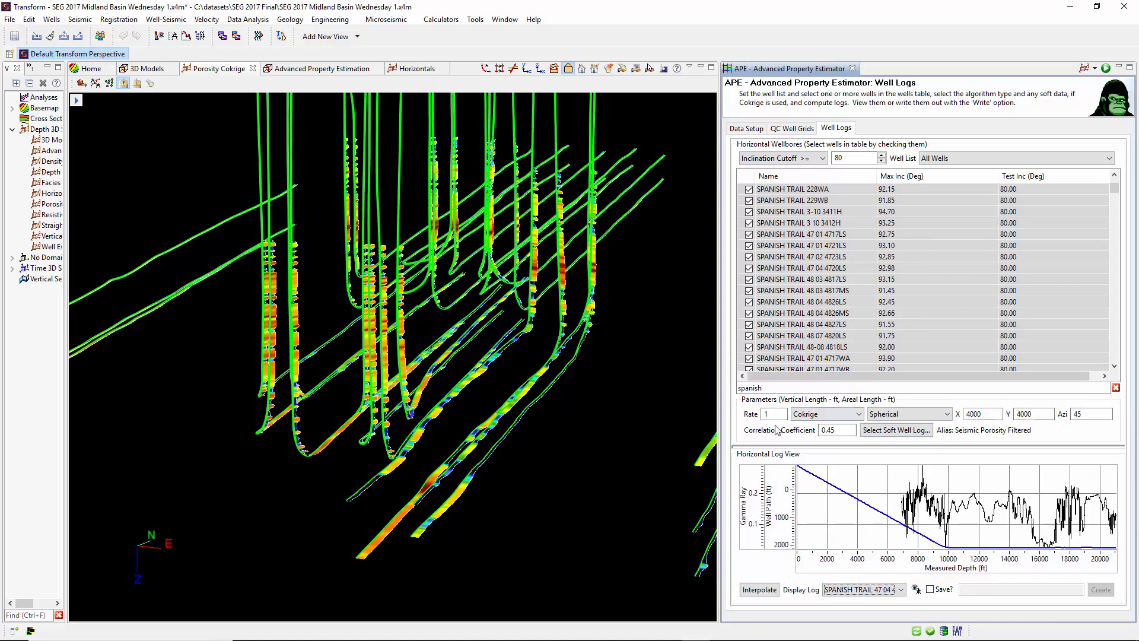
# Save the interpolated horizontal well logs under the mnemonic Porosity Cokrige.
pyautogui.click(935, 590)
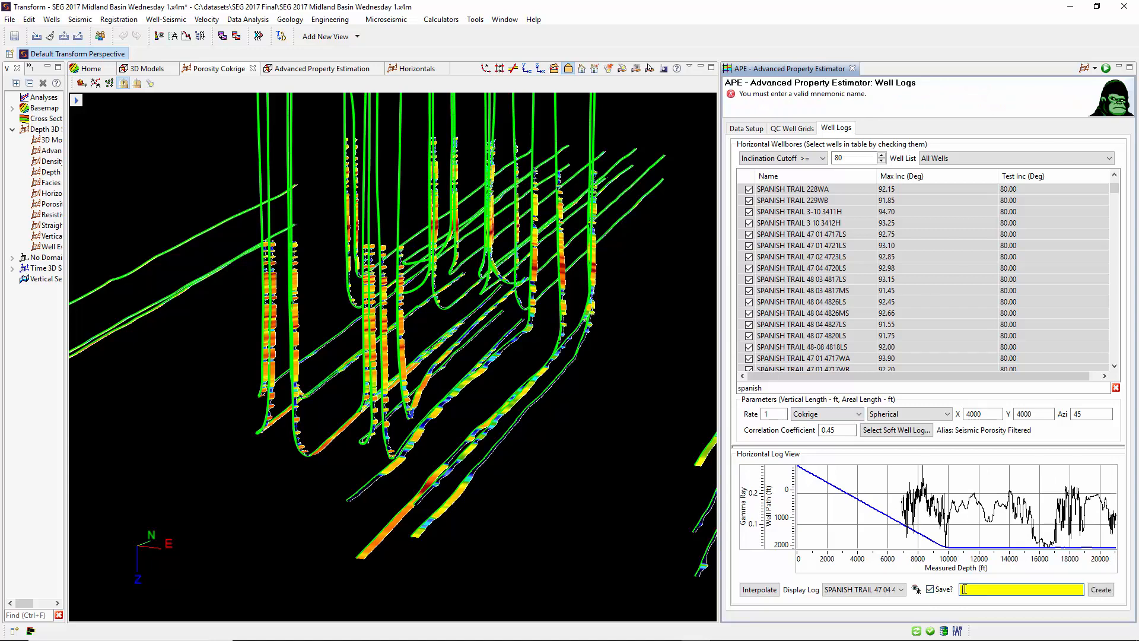
pyautogui.click(966, 586)
pyautogui.write('Porsity Cokrige')
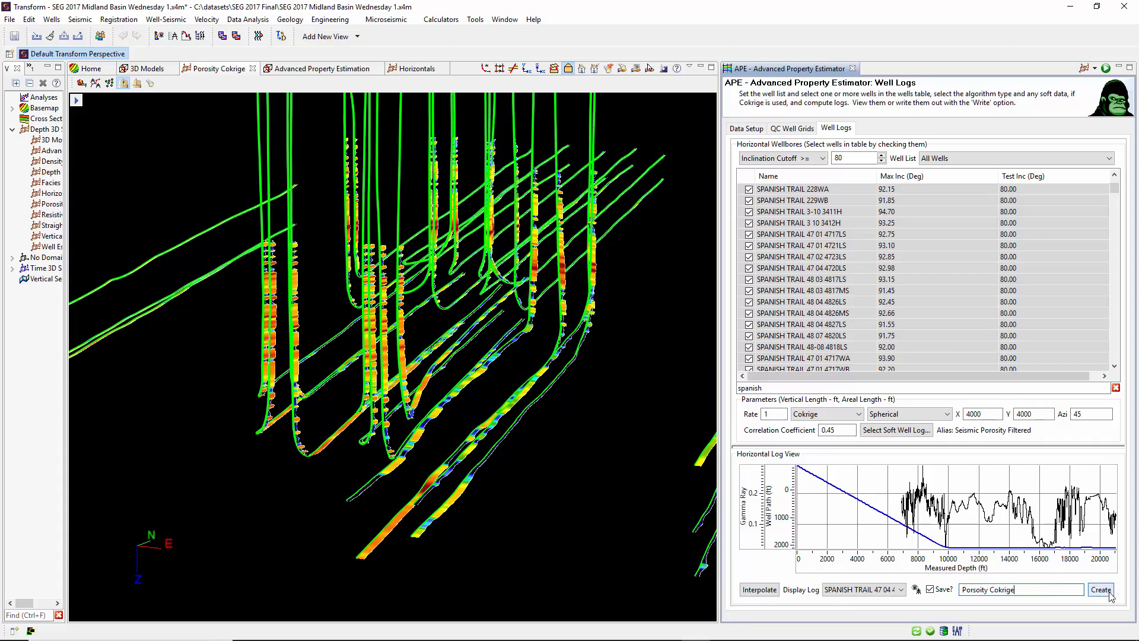
pyautogui.click(1109, 594)
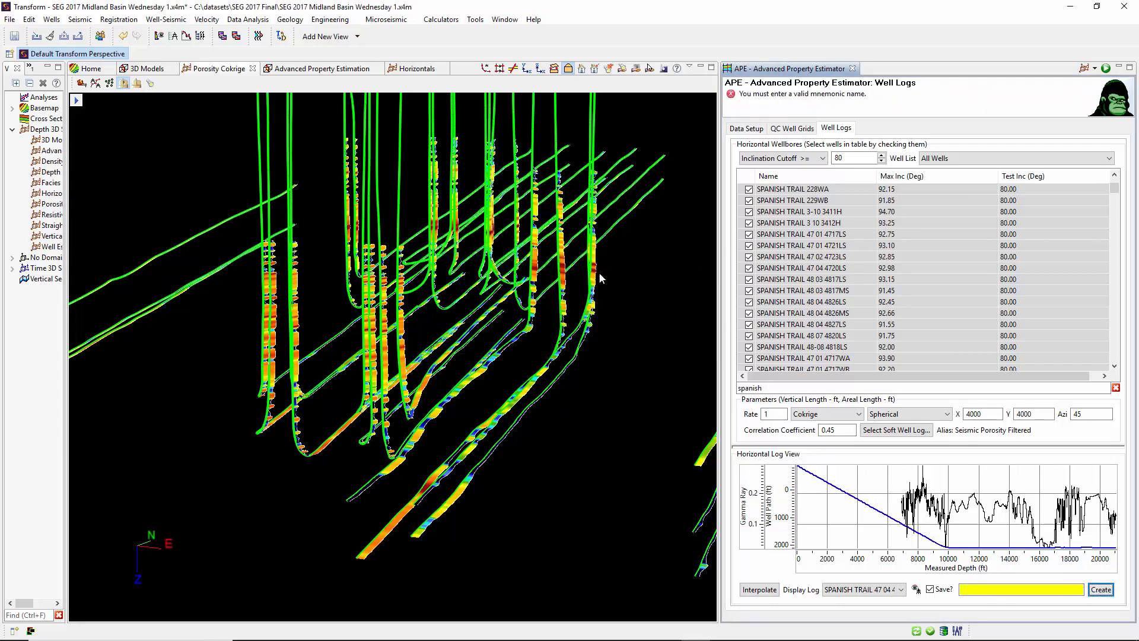
# Display the Porosity Cokrige logs along the wellbores in the 3D view, alongside the Porosity Filtered ALL WELLS logs.
pyautogui.click(76, 102)
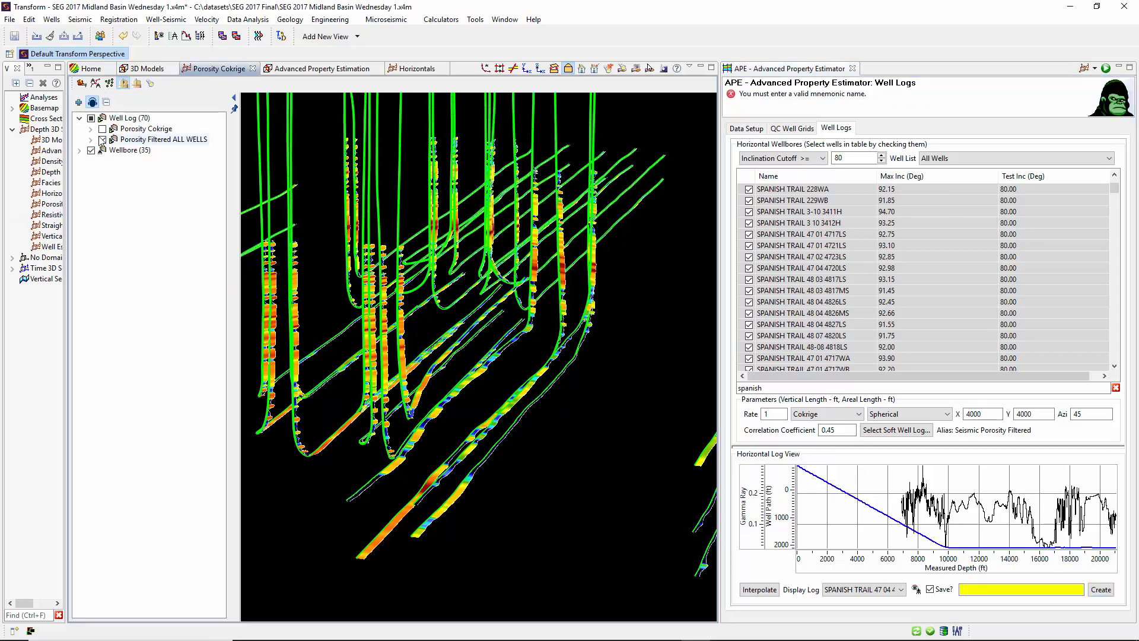
pyautogui.click(103, 129)
pyautogui.moveTo(446, 317); pyautogui.dragTo(465, 324)
pyautogui.click(235, 99)
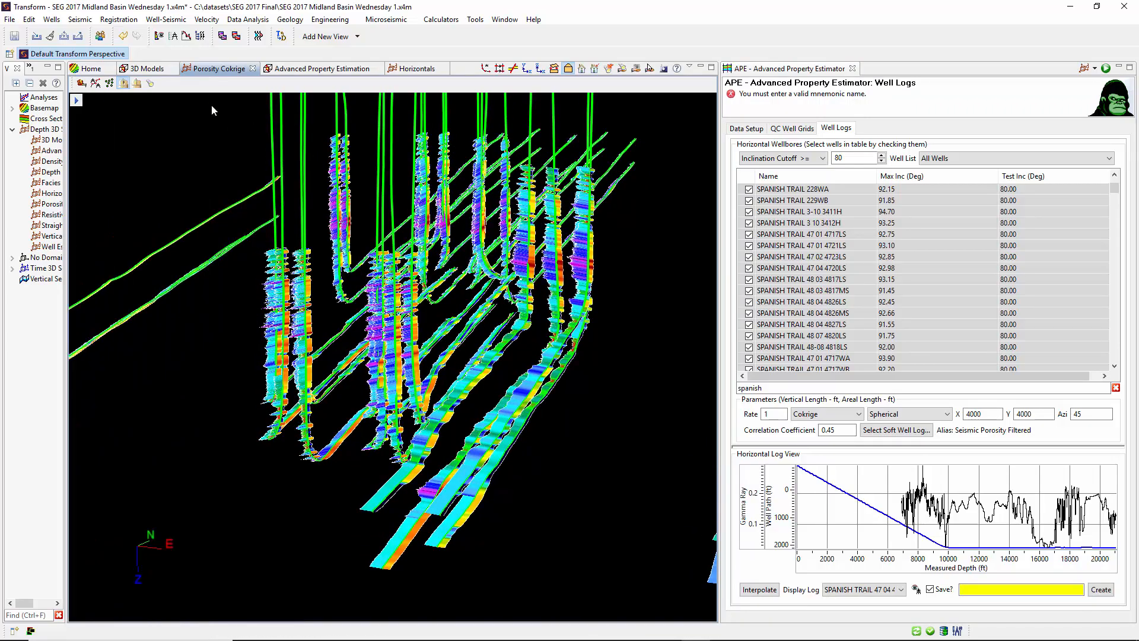
# Enlarge the Porosity Cokrige 3D view, examine the logs along the vertical and lateral well sections, and restore the original layout.
pyautogui.doubleClick(215, 69)
pyautogui.moveTo(398, 279); pyautogui.dragTo(506, 352)
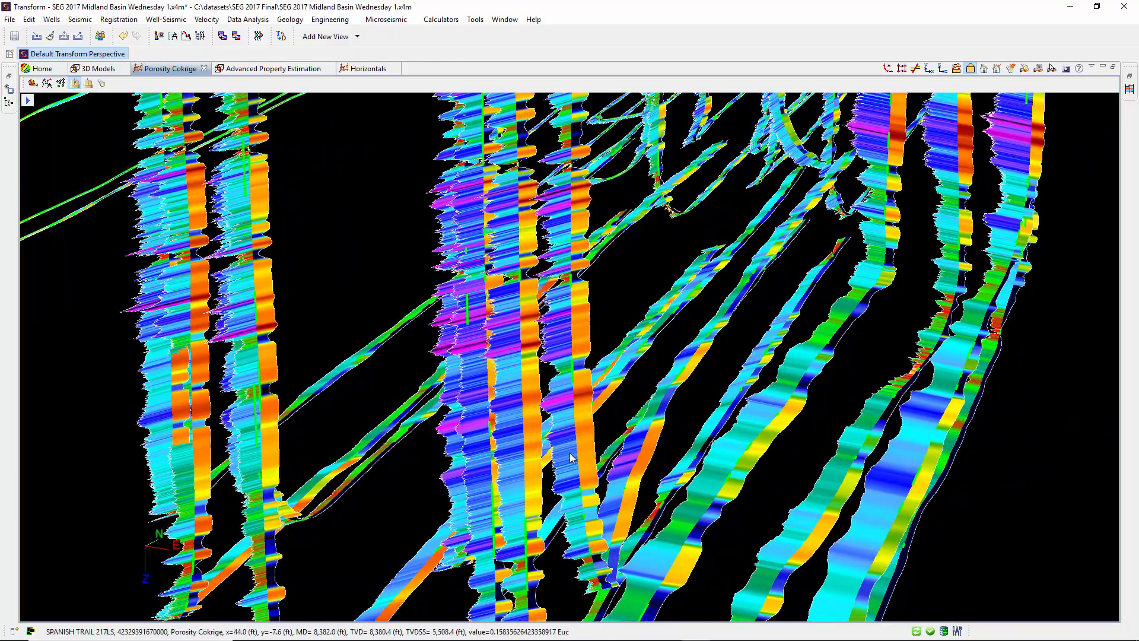
pyautogui.moveTo(570, 458); pyautogui.dragTo(607, 406)
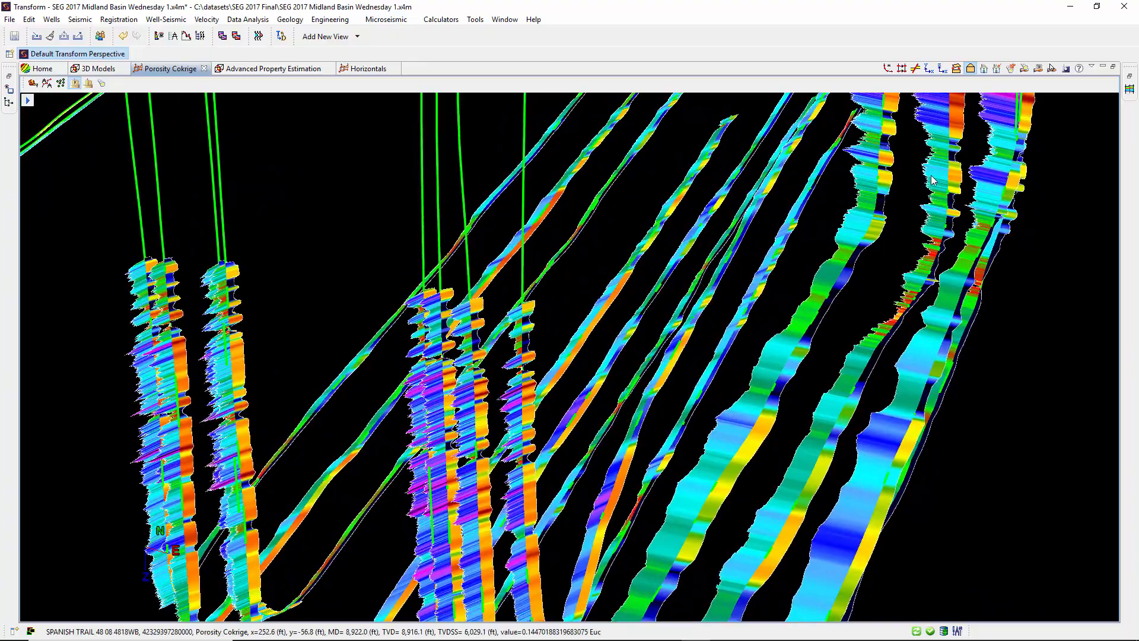
pyautogui.moveTo(910, 179); pyautogui.dragTo(807, 261)
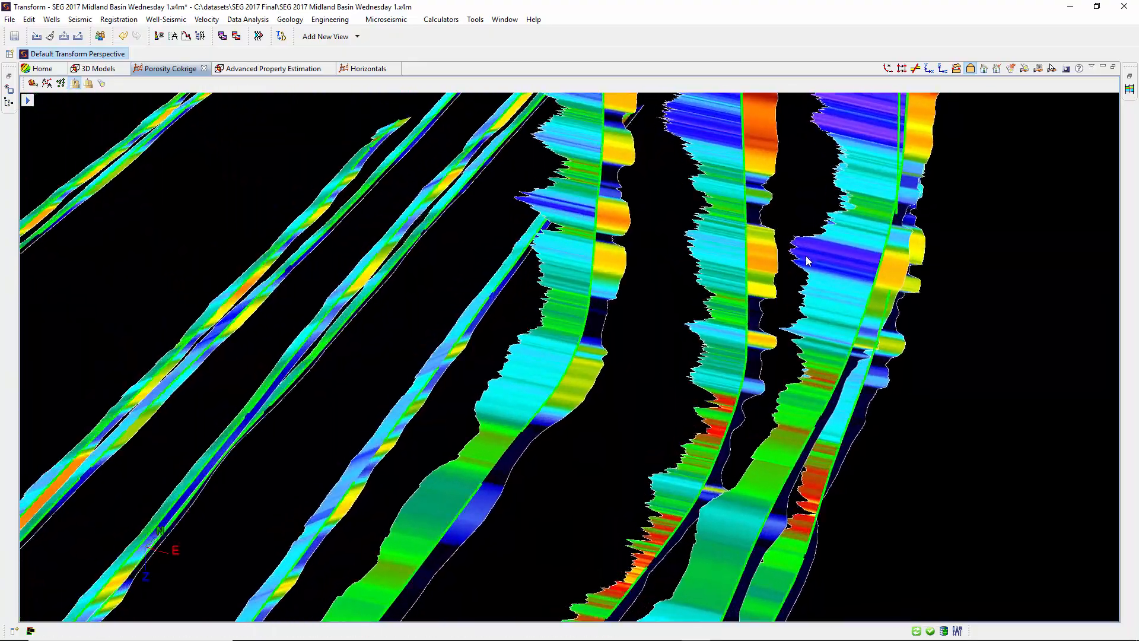
pyautogui.moveTo(760, 322); pyautogui.dragTo(338, 122)
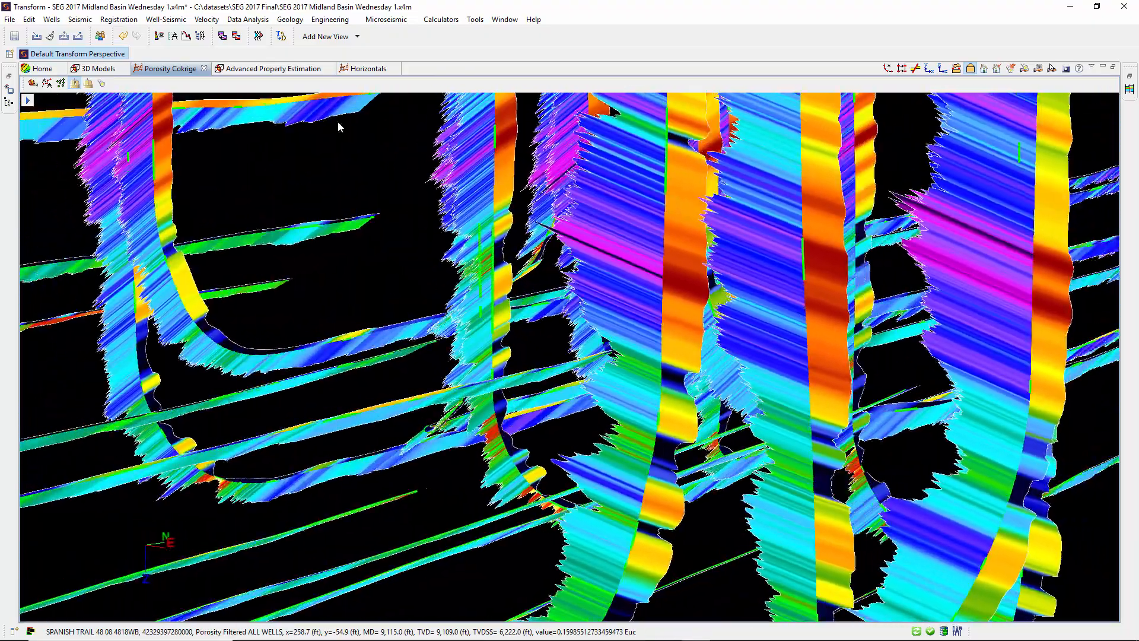
pyautogui.doubleClick(159, 74)
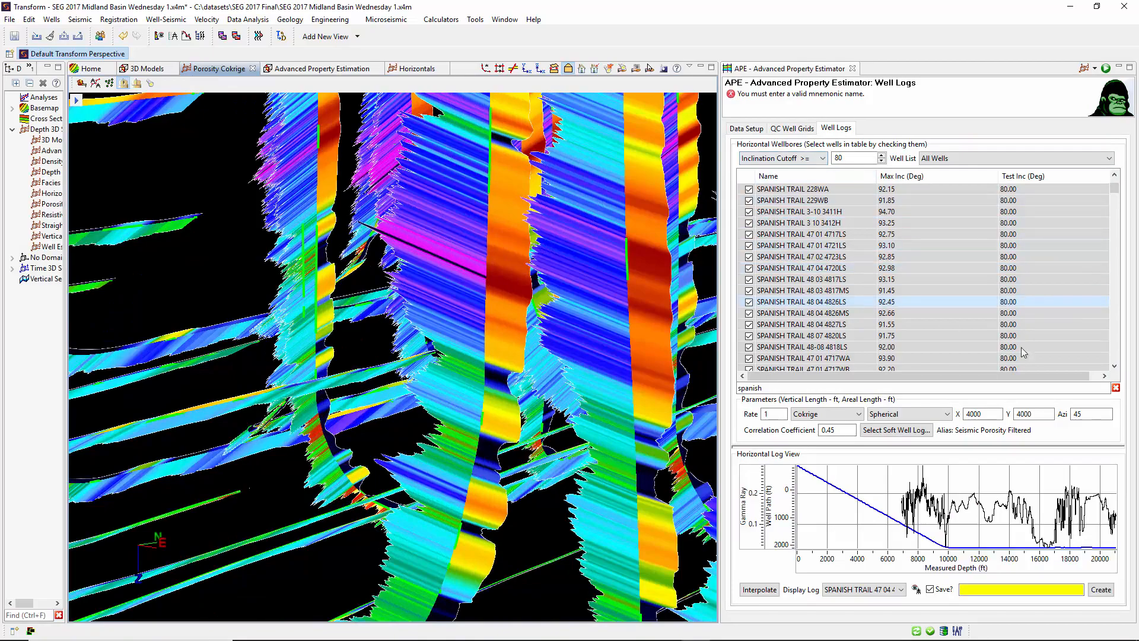